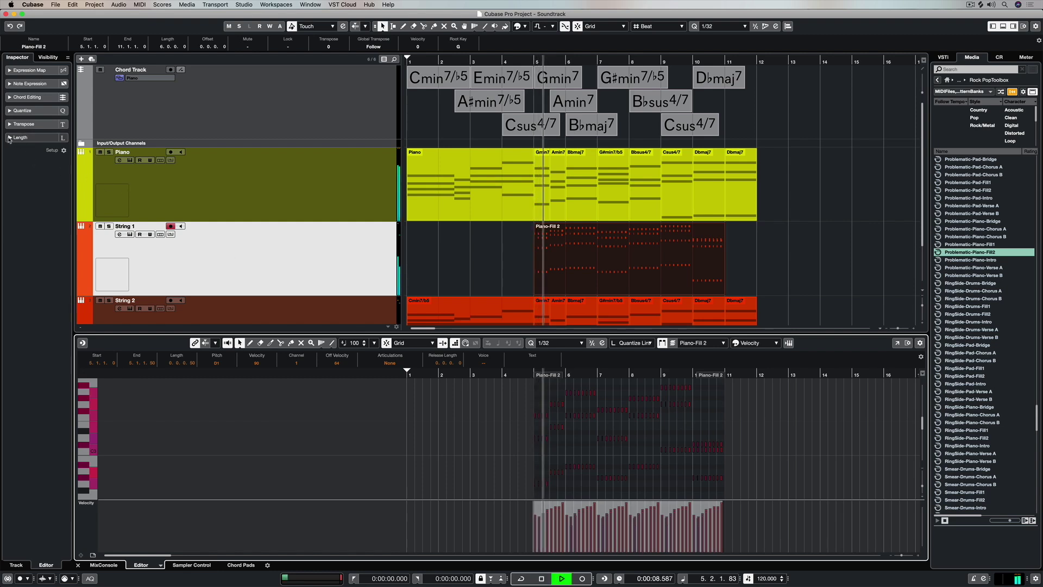
- Scale the Piano-Fill 2 notes on String 1 to 24% legato, then stop playback
{"action": "left_click", "coordinate": [20, 138]}
{"action": "left_click_drag", "start_coordinate": [45, 165], "coordinate": [44, 164]}
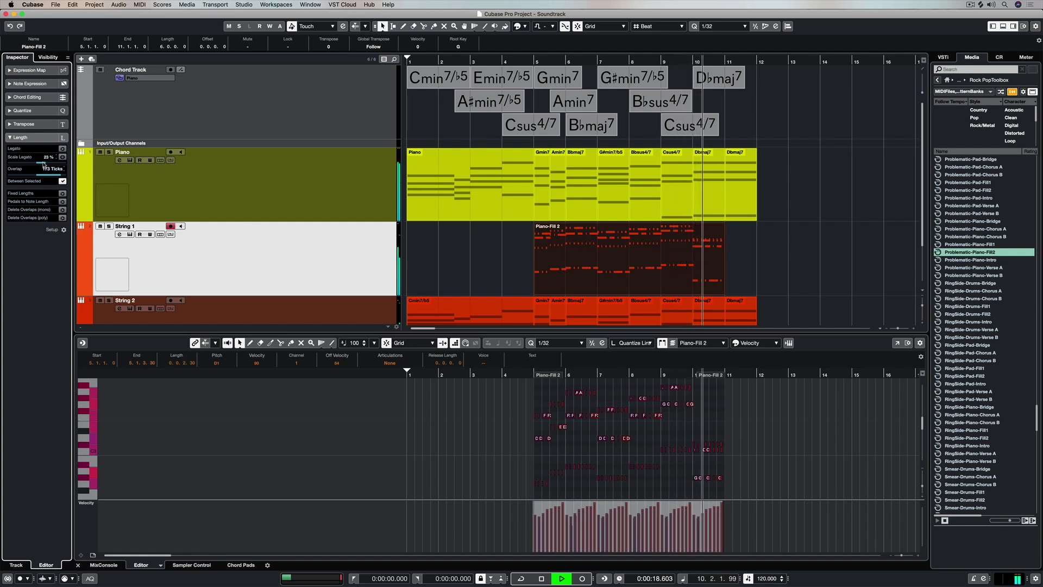
{"action": "left_click_drag", "start_coordinate": [43, 165], "coordinate": [18, 166]}
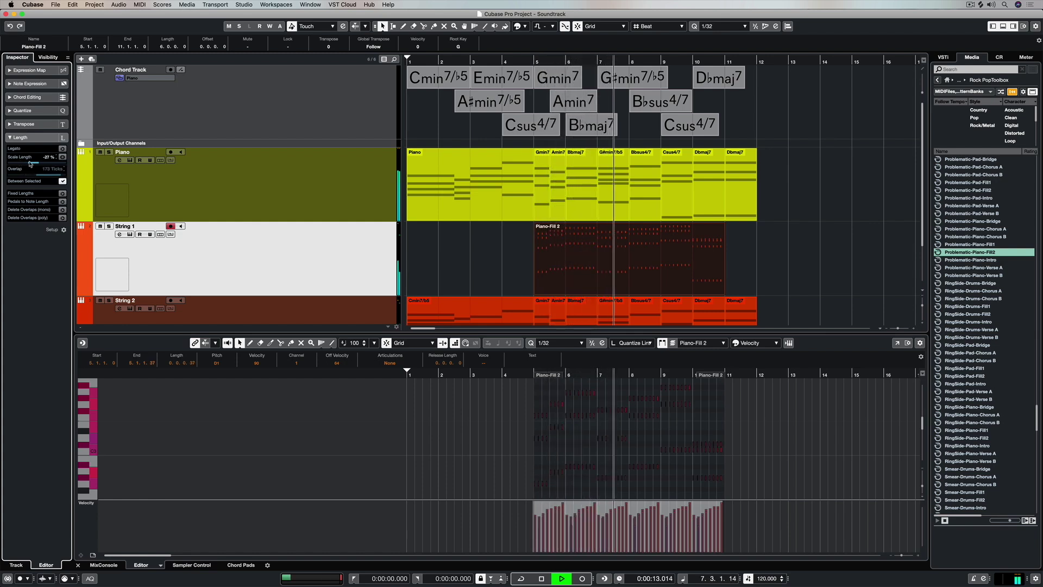
{"action": "left_click_drag", "start_coordinate": [20, 164], "coordinate": [47, 163]}
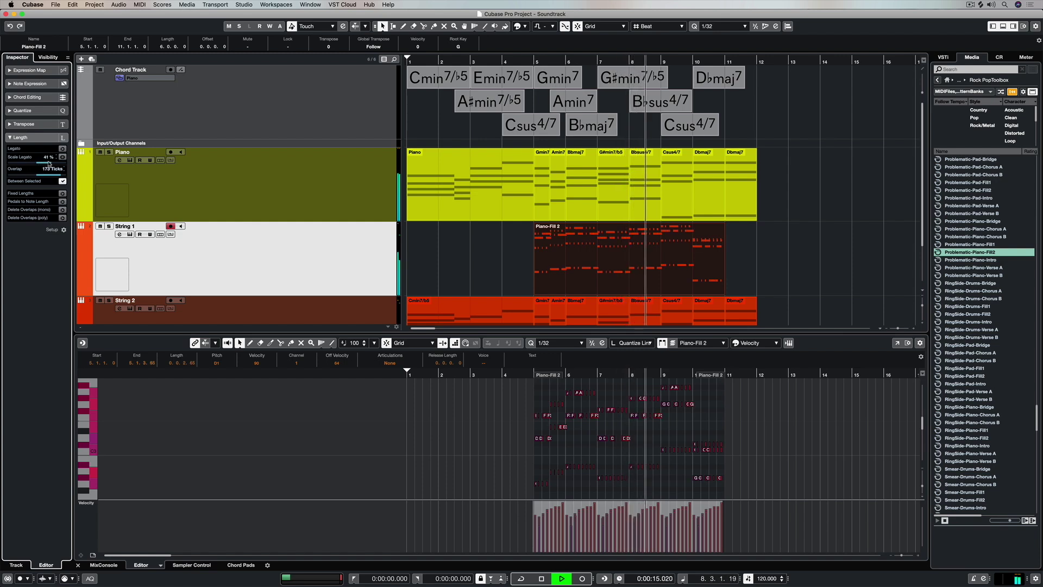
{"action": "left_click_drag", "start_coordinate": [46, 163], "coordinate": [44, 163]}
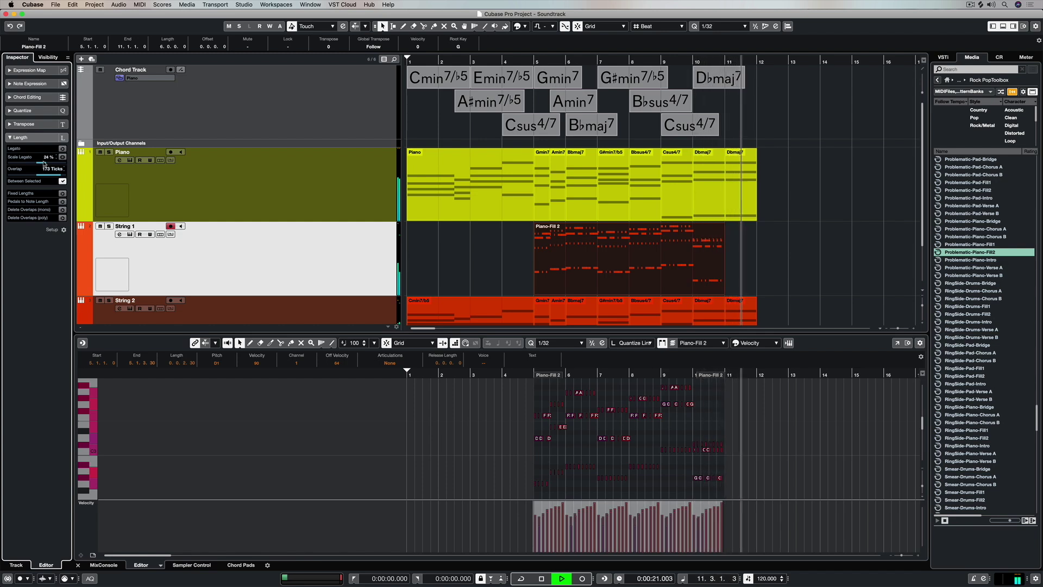
{"action": "key", "text": "space"}
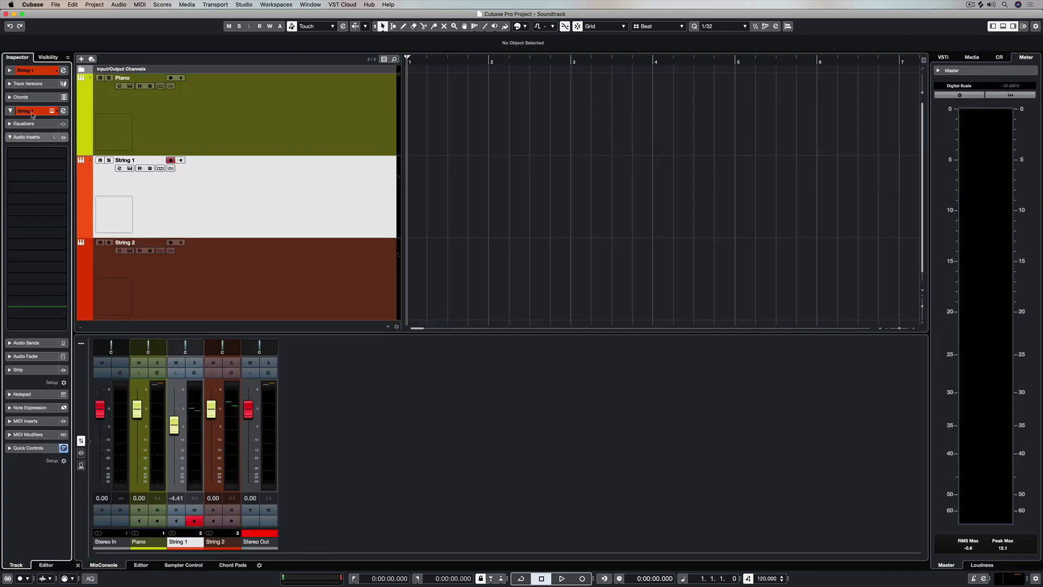
{"action": "left_click", "coordinate": [248, 117]}
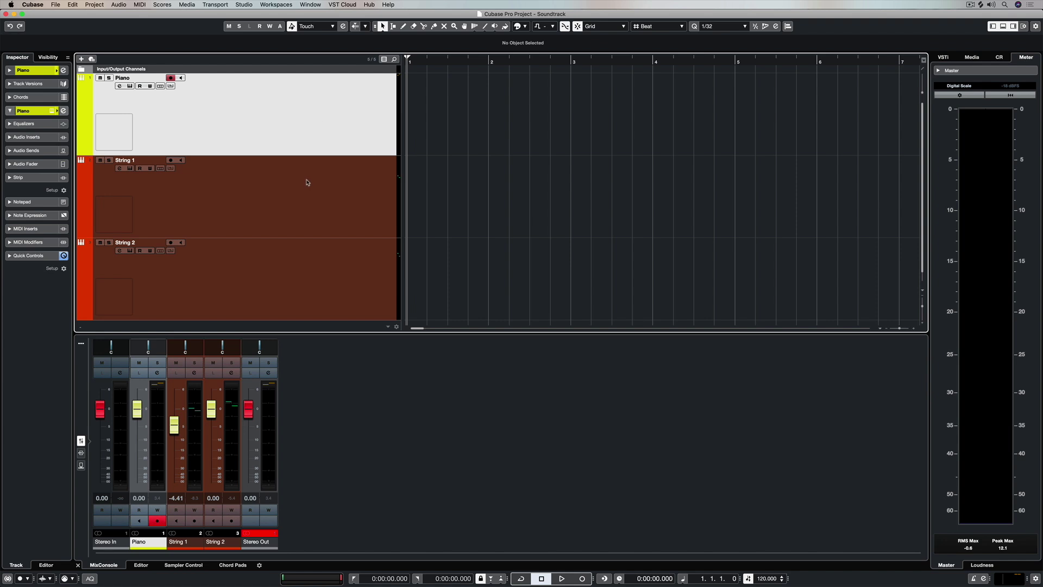
{"action": "left_click", "coordinate": [304, 196]}
{"action": "left_click", "coordinate": [303, 262]}
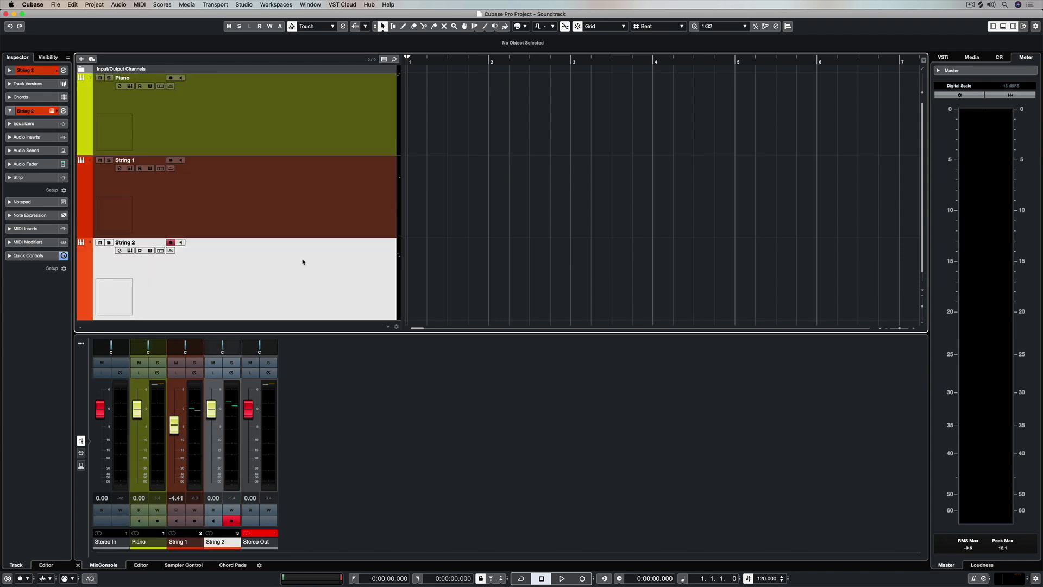
{"action": "left_click", "coordinate": [271, 131]}
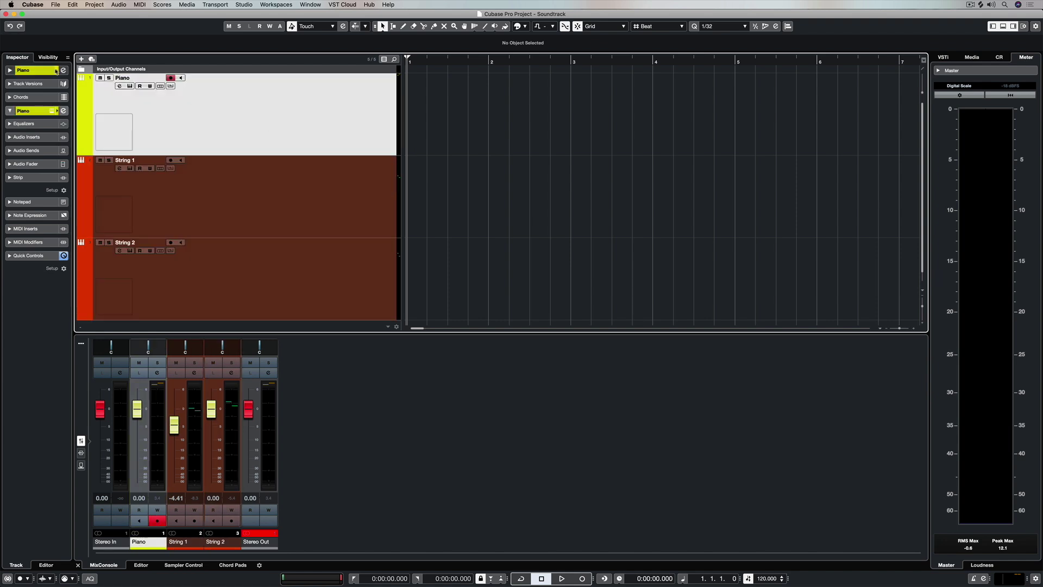
{"action": "left_click", "coordinate": [57, 71]}
{"action": "left_click", "coordinate": [117, 96]}
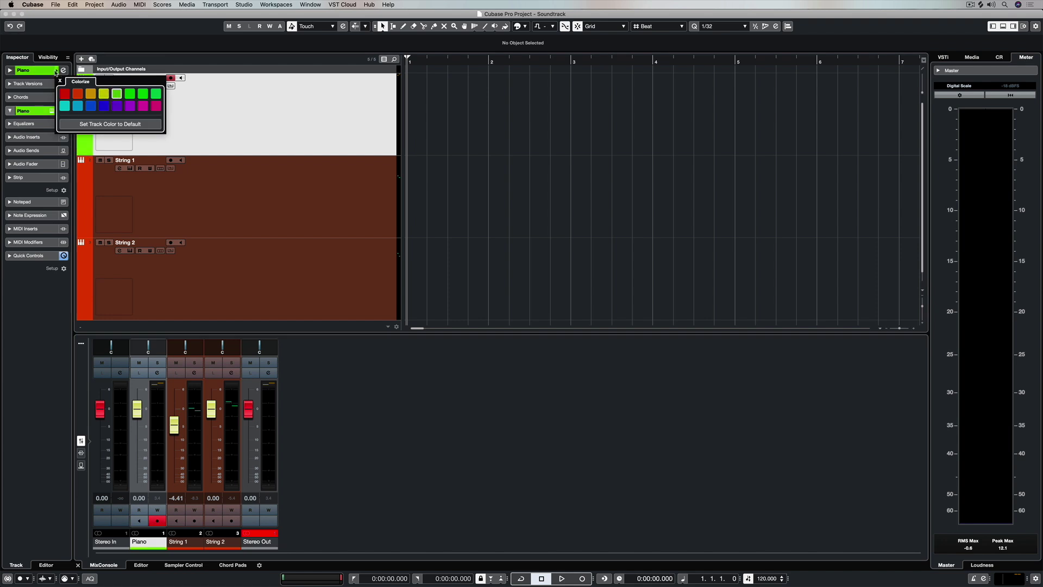
{"action": "left_click", "coordinate": [103, 94]}
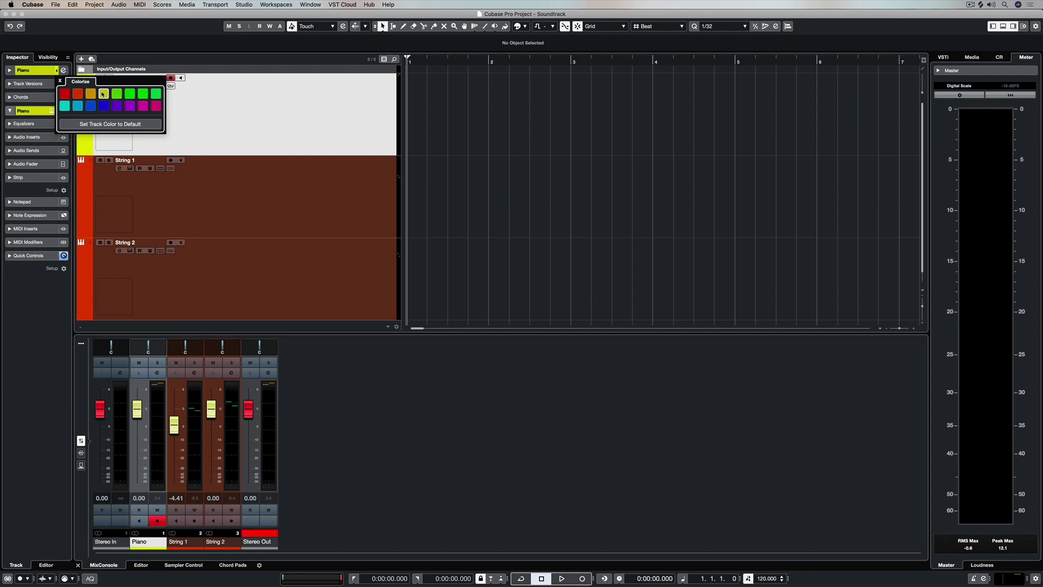
{"action": "left_click", "coordinate": [188, 142]}
{"action": "left_click", "coordinate": [206, 178]}
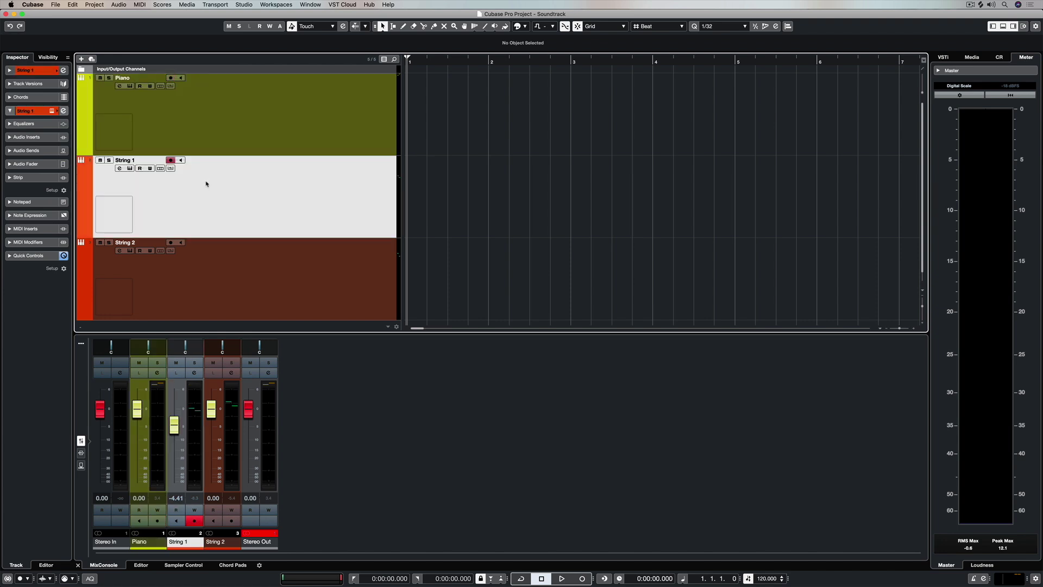
{"action": "left_click", "coordinate": [246, 260]}
{"action": "left_click", "coordinate": [236, 140]}
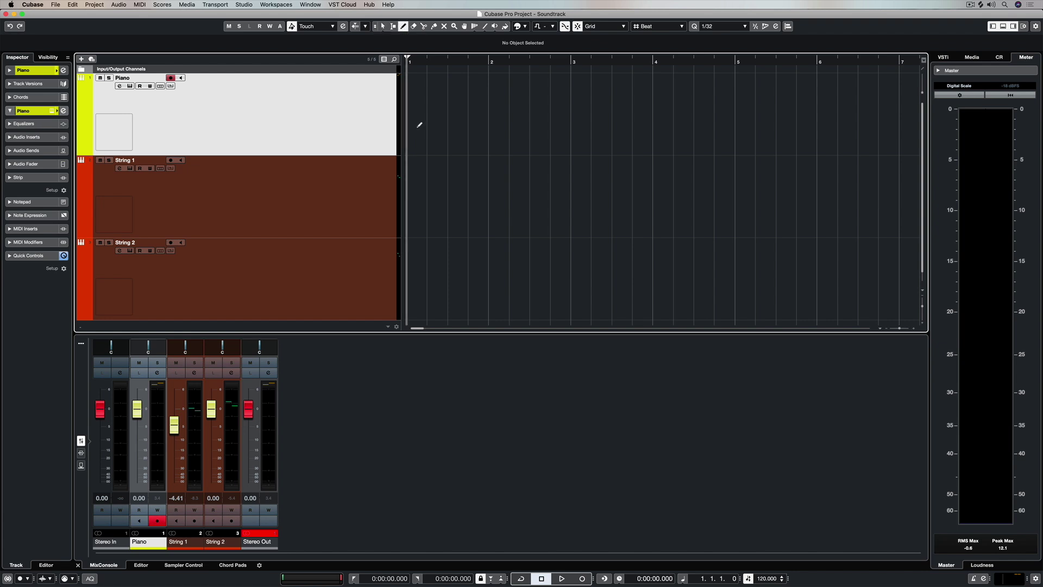
- Draw a Piano part spanning bars 1 to 5 and open it in the Key Editor
{"action": "left_click_drag", "start_coordinate": [412, 118], "coordinate": [731, 112]}
{"action": "key", "text": "1"}
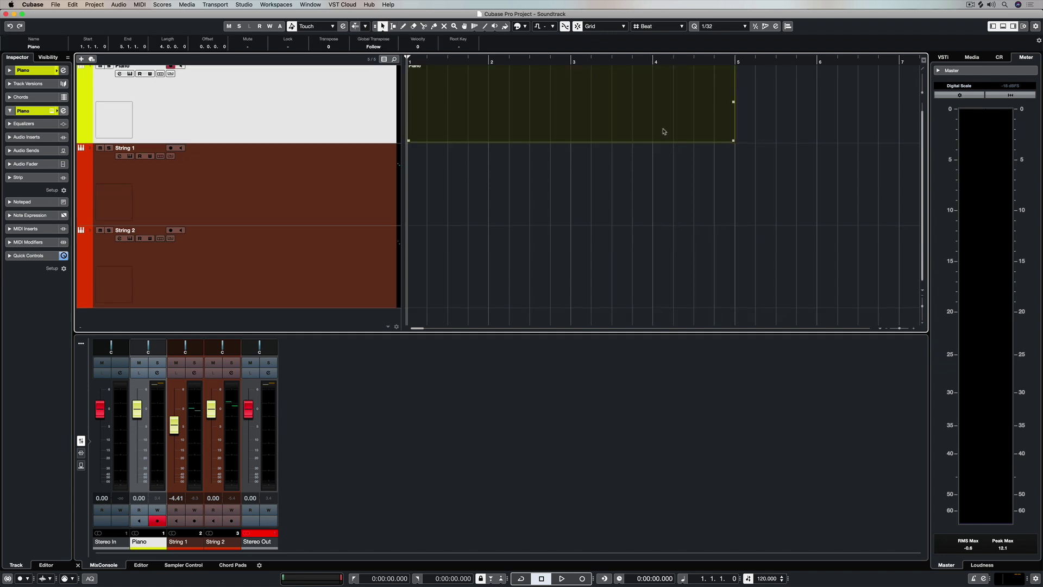
{"action": "scroll", "coordinate": [664, 132], "scroll_direction": "up", "scroll_amount": 1}
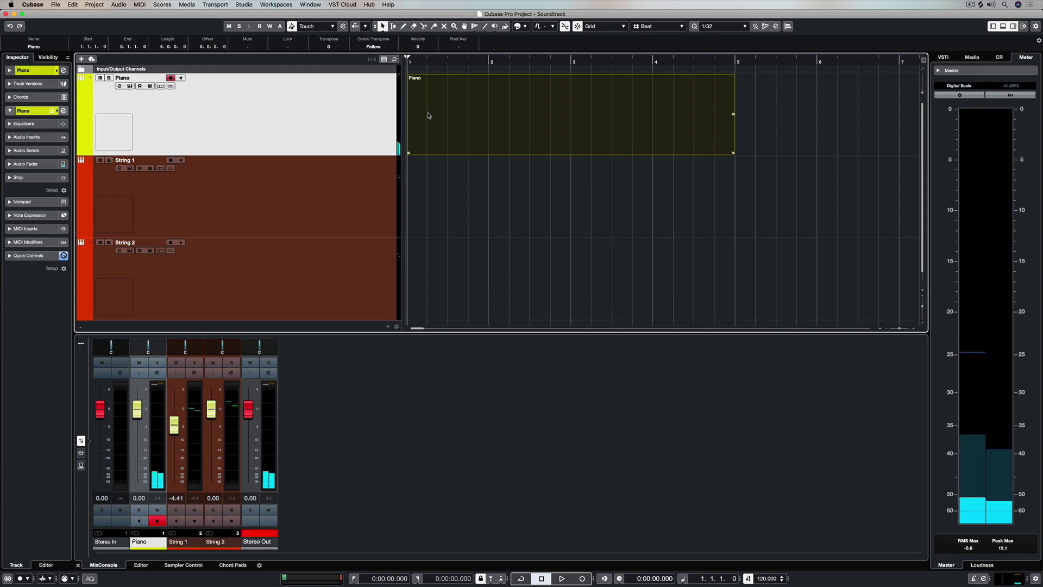
{"action": "double_click", "coordinate": [457, 114]}
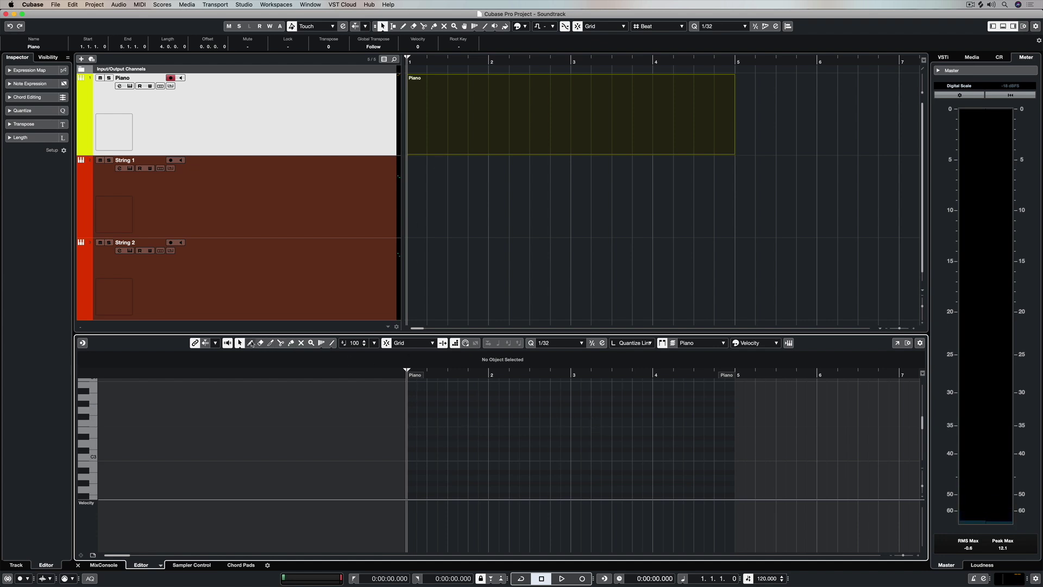
{"action": "left_click", "coordinate": [251, 343]}
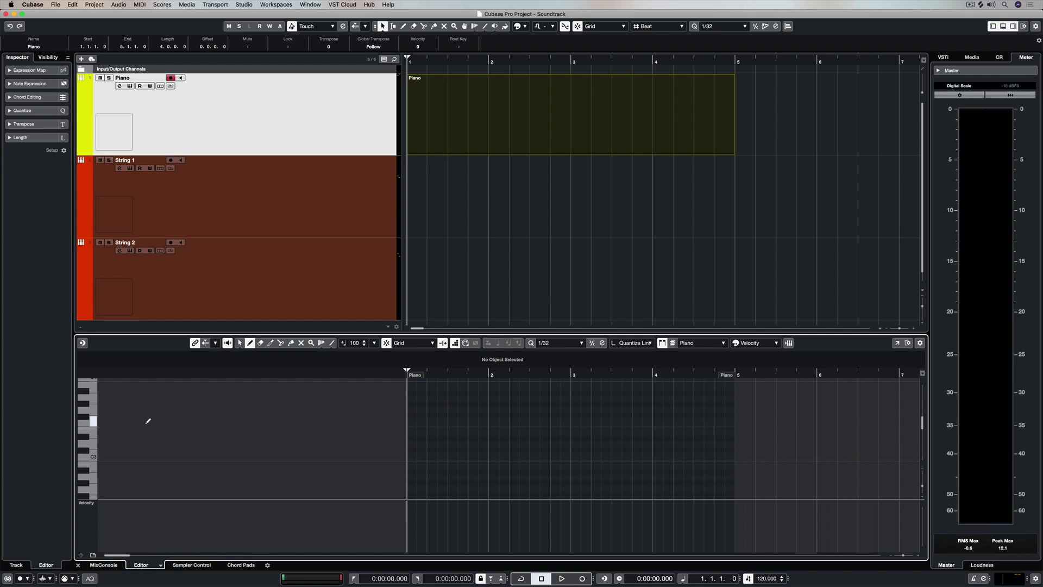
{"action": "left_click_drag", "start_coordinate": [413, 422], "coordinate": [572, 420]}
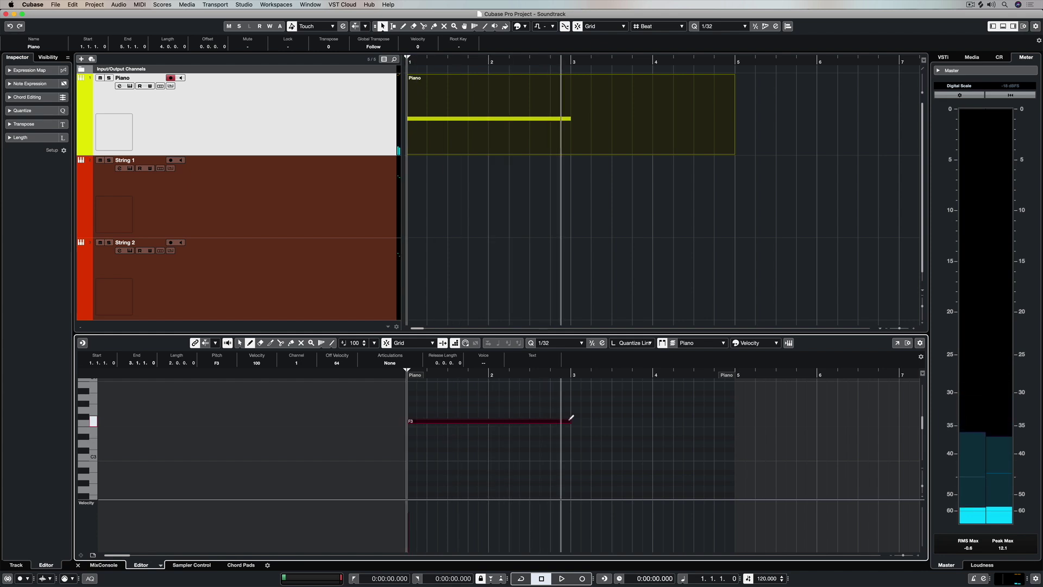
{"action": "key", "text": "space"}
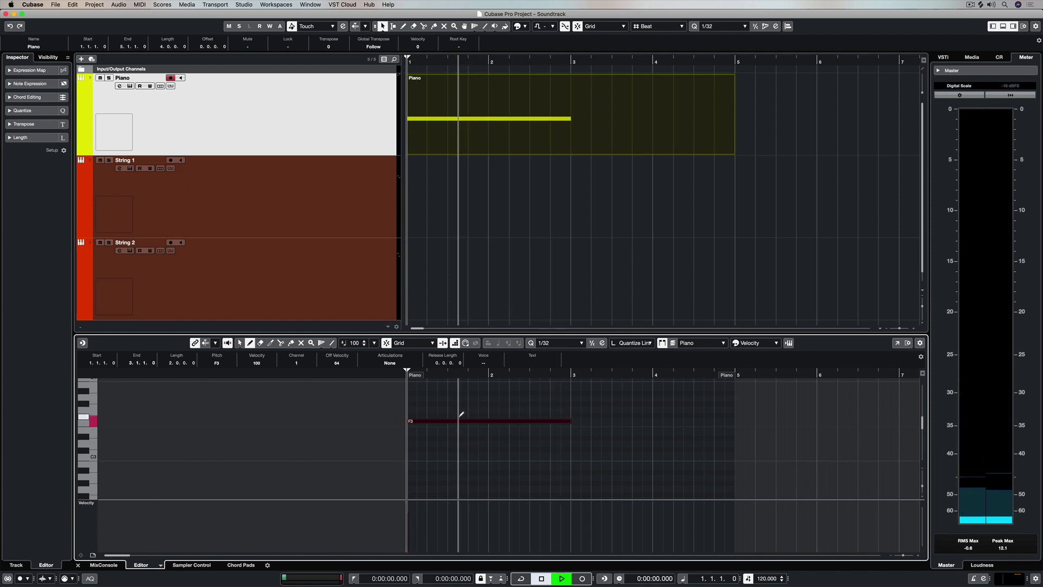
{"action": "key", "text": "space"}
{"action": "left_click_drag", "start_coordinate": [415, 506], "coordinate": [411, 498]}
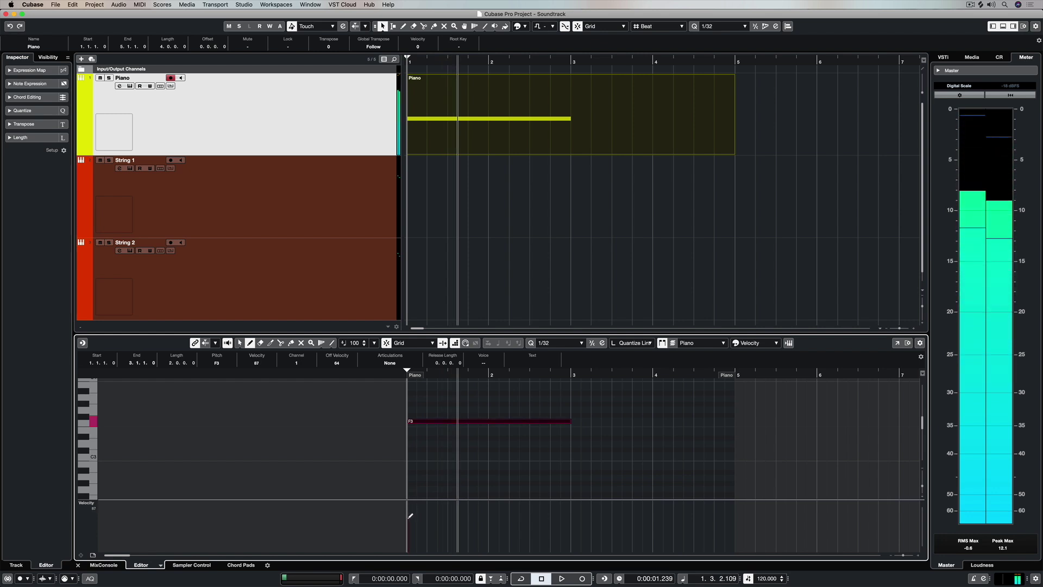
{"action": "mouse_move", "coordinate": [411, 498]}
{"action": "left_mouse_down"}
{"action": "mouse_move", "coordinate": [410, 540]}
{"action": "mouse_move", "coordinate": [411, 511]}
{"action": "left_mouse_up"}
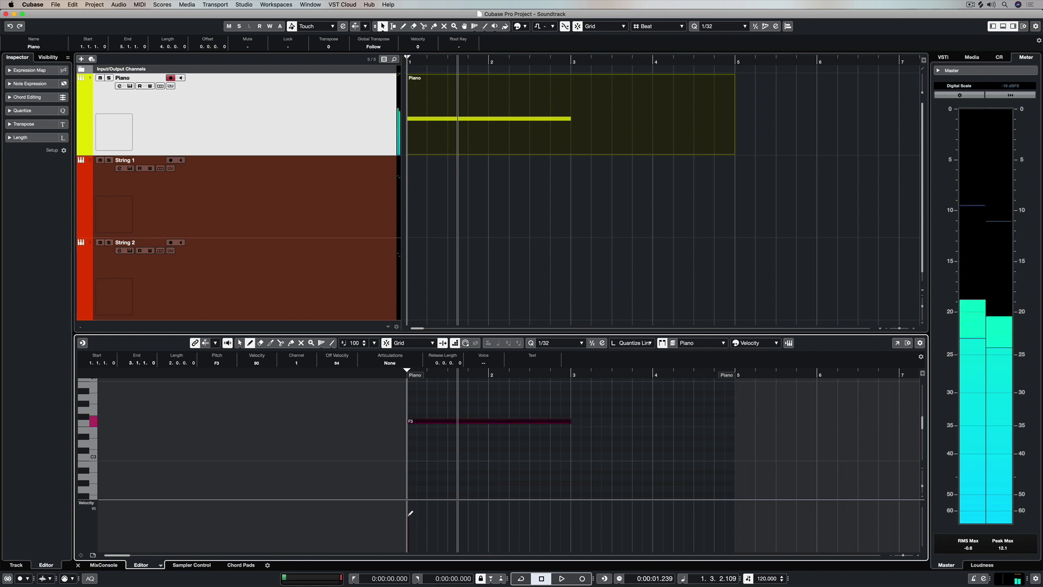
{"action": "key", "text": "space"}
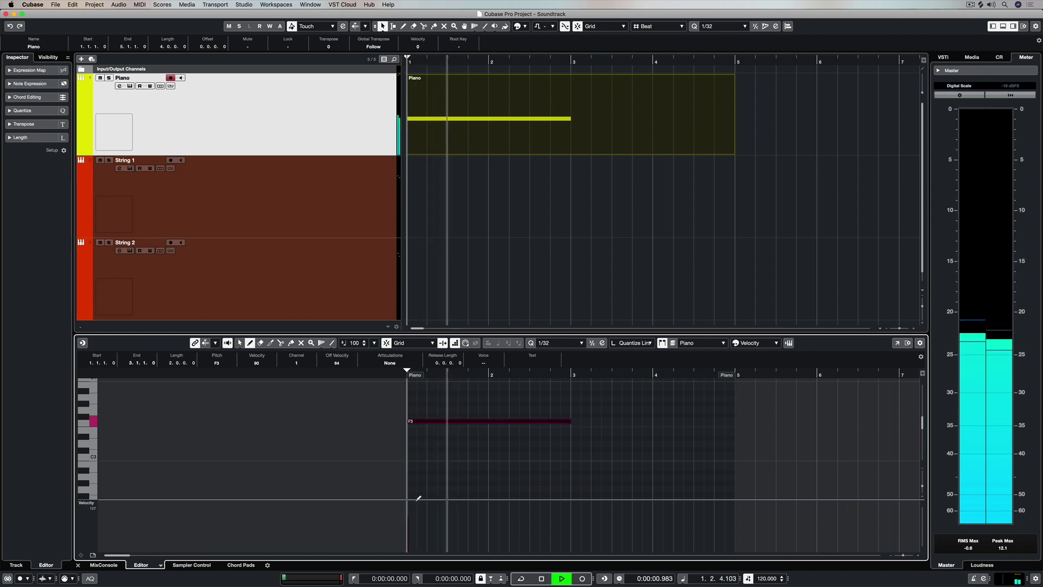
{"action": "key", "text": "space"}
{"action": "right_click", "coordinate": [492, 441]}
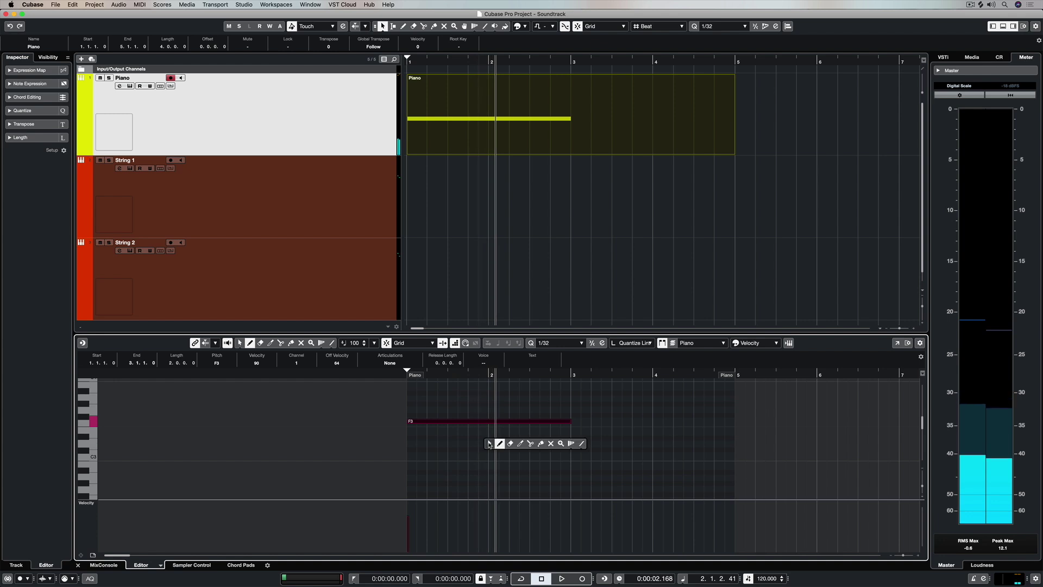
{"action": "left_click", "coordinate": [510, 443]}
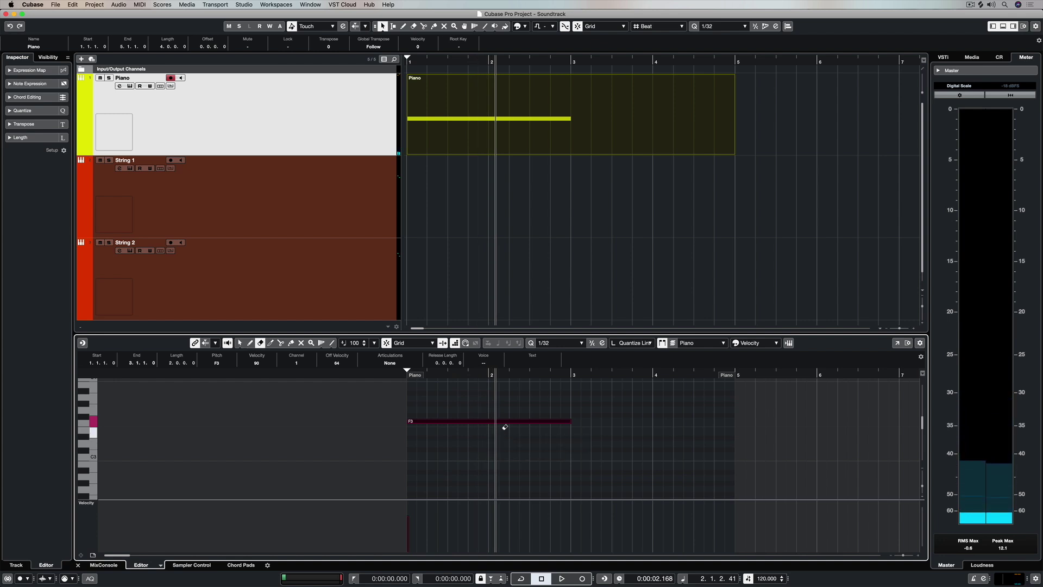
{"action": "left_click", "coordinate": [505, 421]}
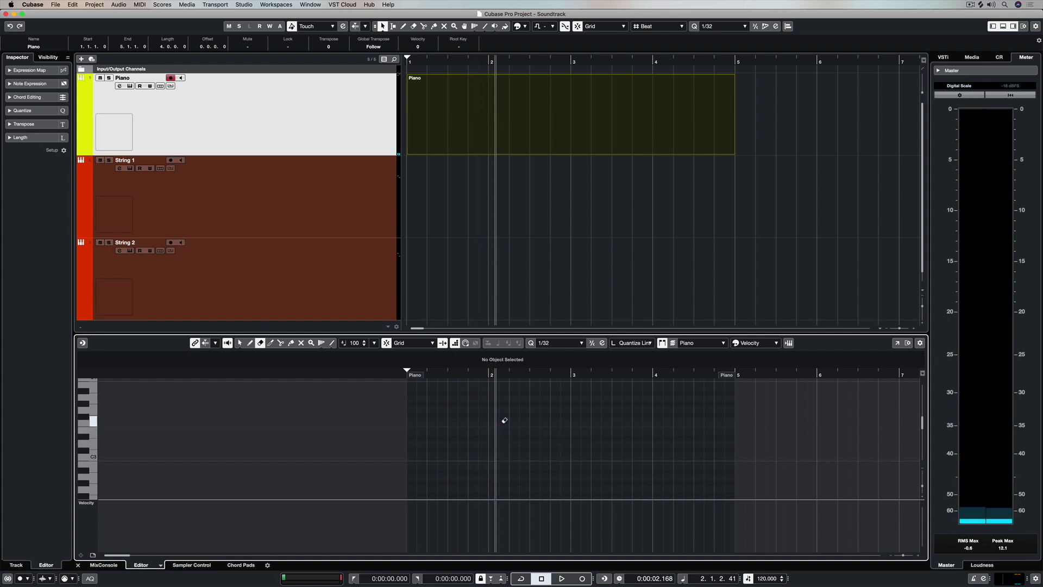
{"action": "key", "text": "super+z"}
{"action": "right_click", "coordinate": [504, 422]}
{"action": "left_click", "coordinate": [506, 422]}
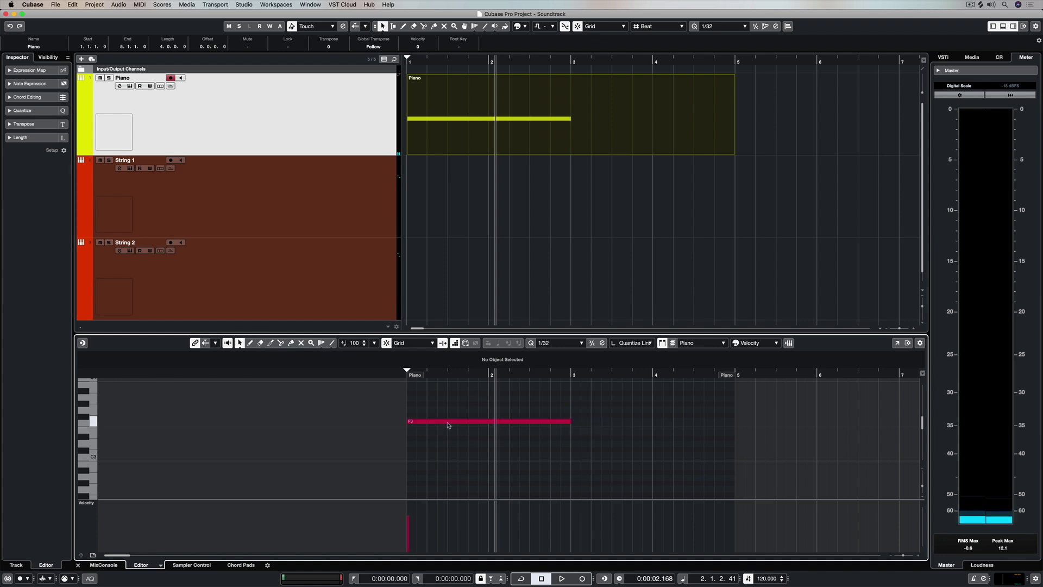
{"action": "left_click", "coordinate": [448, 422]}
{"action": "key", "text": "Delete"}
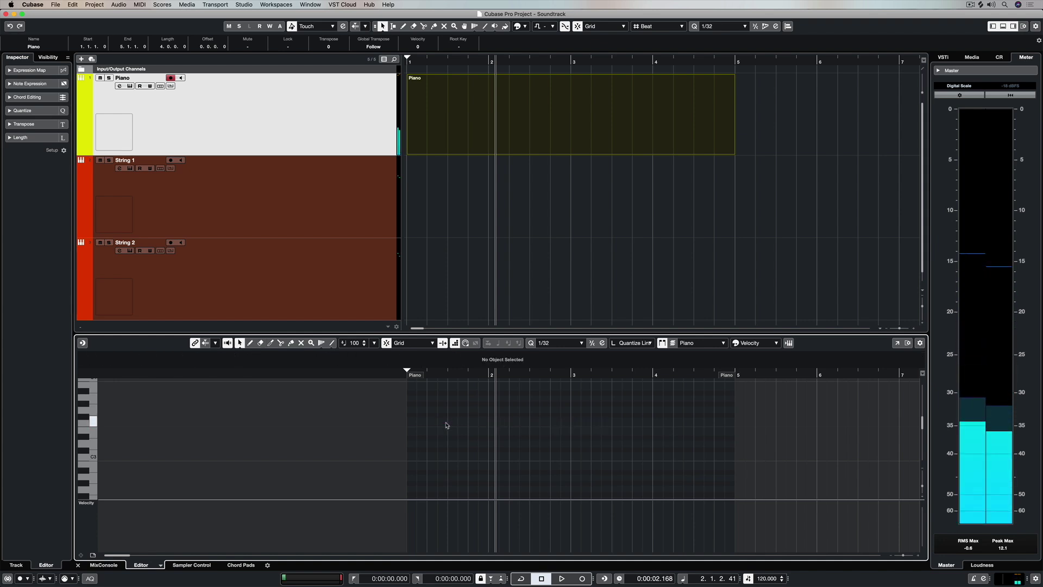
{"action": "key", "text": "Home"}
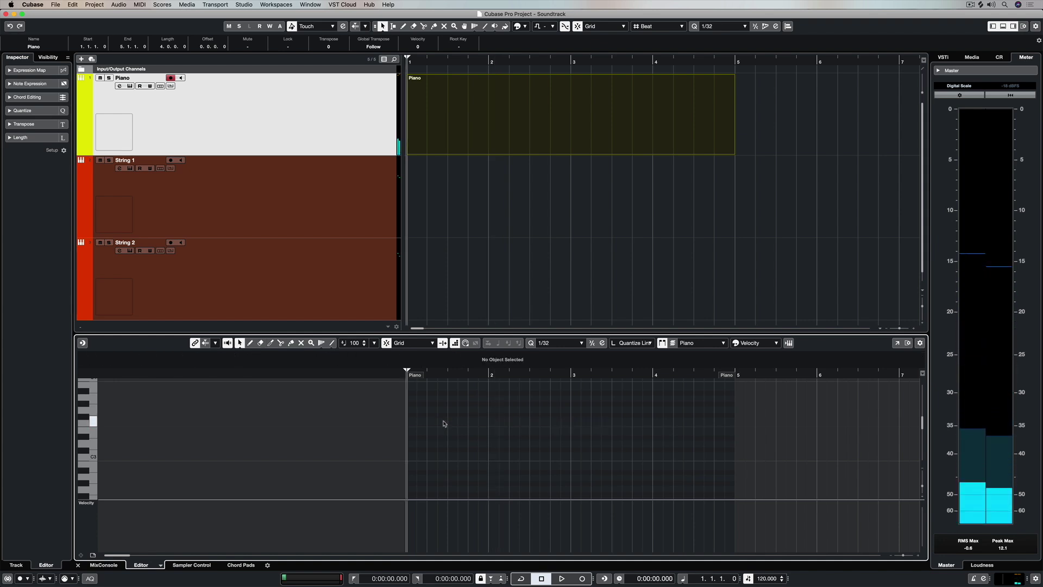
- Draw C4, F4 and B4 test notes across bar 1 in a separate Key Editor window and play them
{"action": "left_click", "coordinate": [898, 343]}
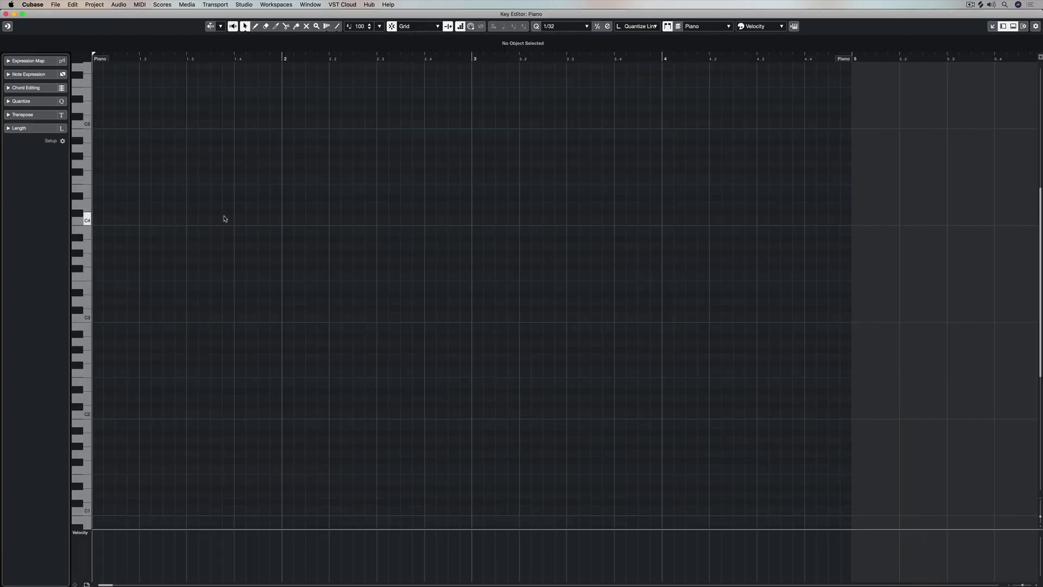
{"action": "right_click", "coordinate": [135, 223]}
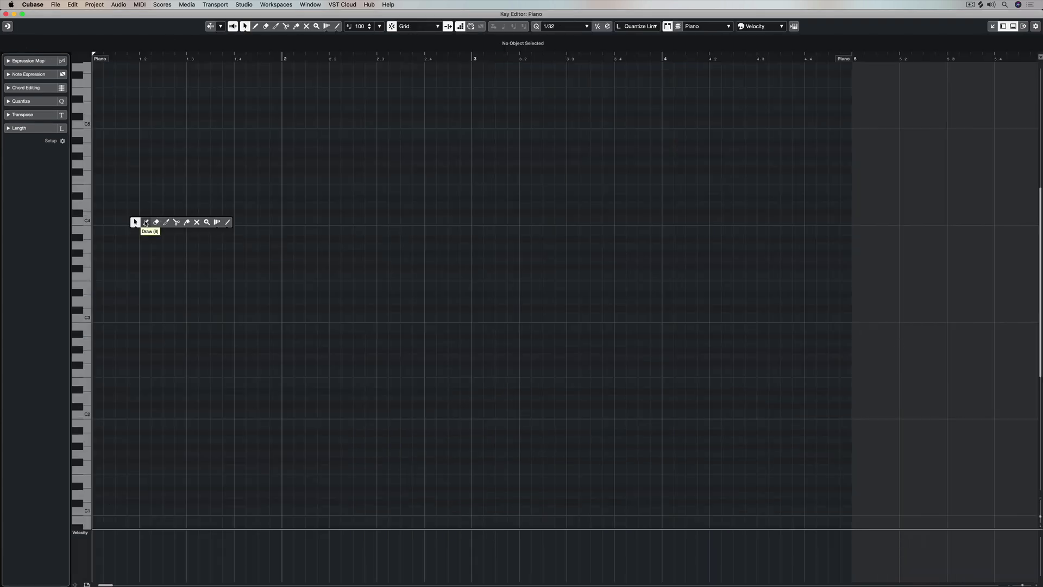
{"action": "left_click", "coordinate": [146, 222]}
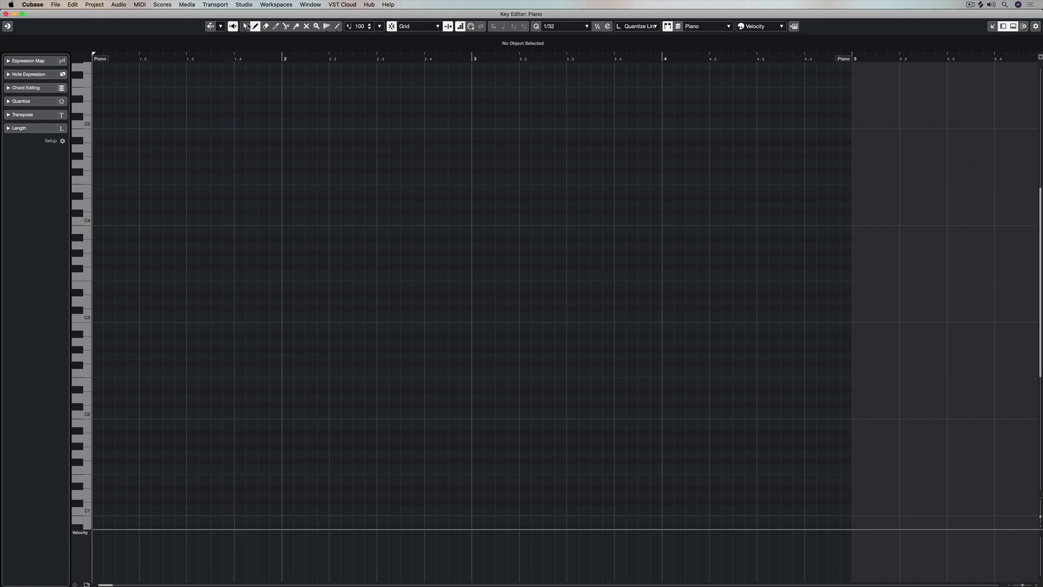
{"action": "left_click_drag", "start_coordinate": [97, 218], "coordinate": [281, 215]}
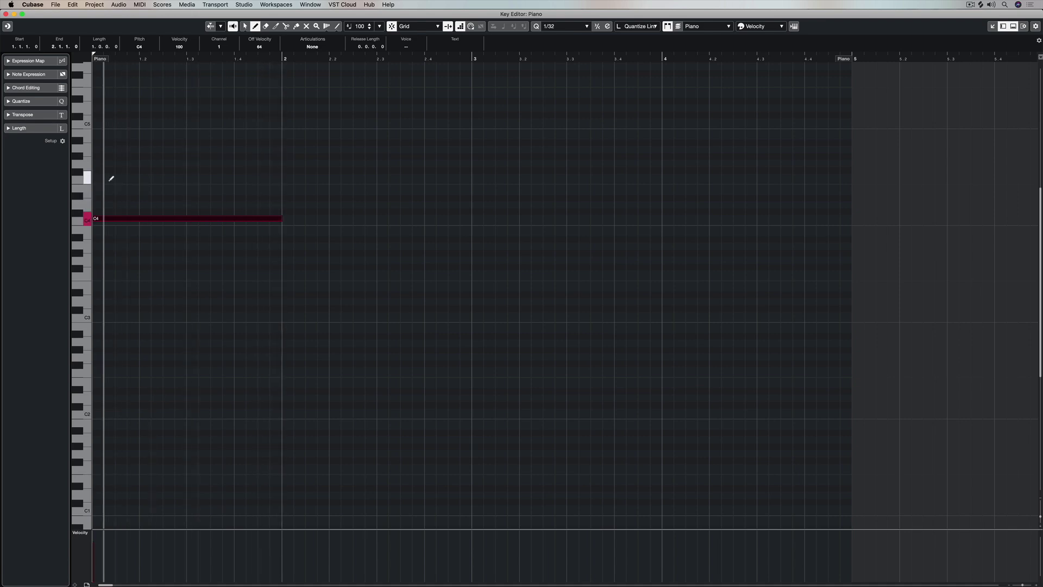
{"action": "left_click_drag", "start_coordinate": [96, 177], "coordinate": [280, 176]}
{"action": "left_click_drag", "start_coordinate": [100, 135], "coordinate": [283, 130]}
{"action": "key", "text": "space"}
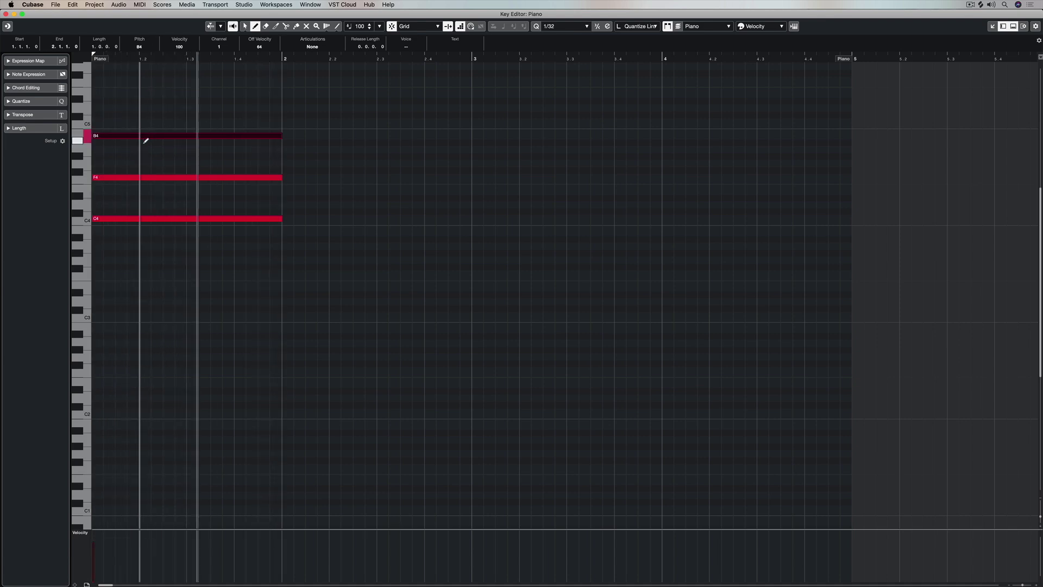
- Transpose the test notes down to G4, D4 and A#3
{"action": "right_click", "coordinate": [142, 144]}
{"action": "left_click", "coordinate": [144, 145]}
{"action": "left_click_drag", "start_coordinate": [141, 143], "coordinate": [141, 154]}
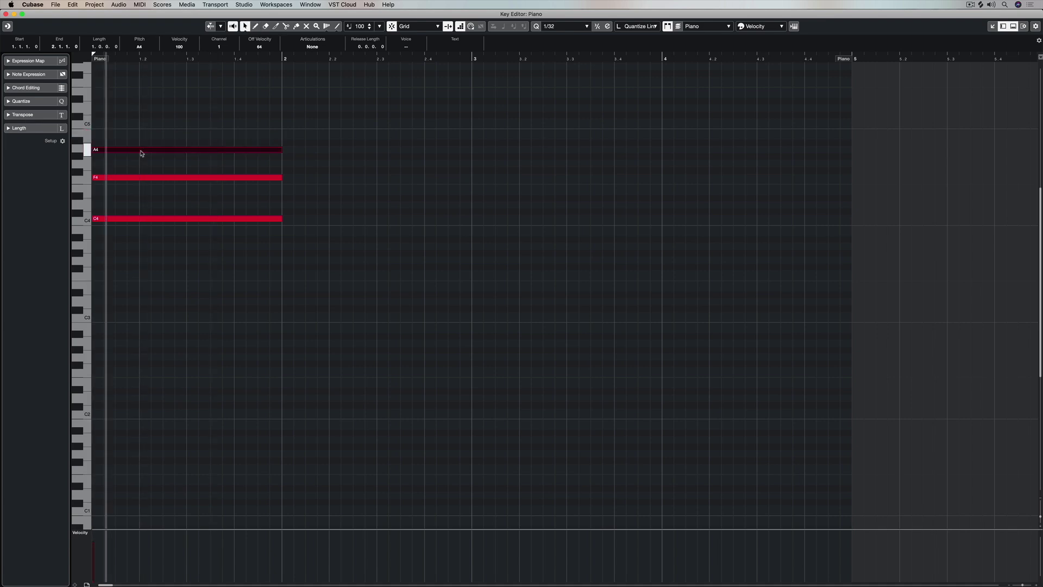
{"action": "left_click_drag", "start_coordinate": [141, 154], "coordinate": [144, 168]}
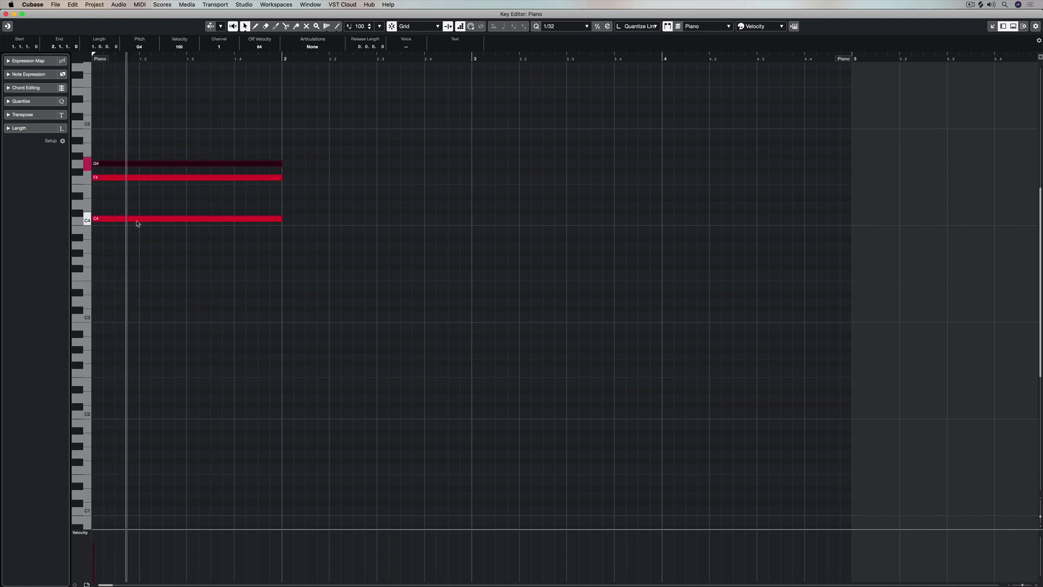
{"action": "left_click_drag", "start_coordinate": [137, 220], "coordinate": [134, 241]}
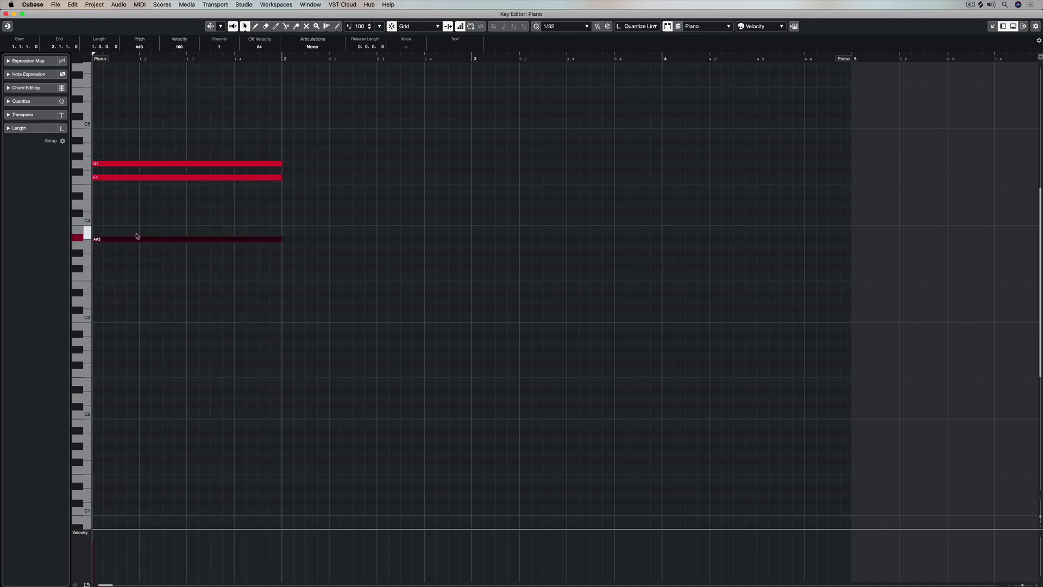
{"action": "left_click_drag", "start_coordinate": [118, 183], "coordinate": [114, 192]}
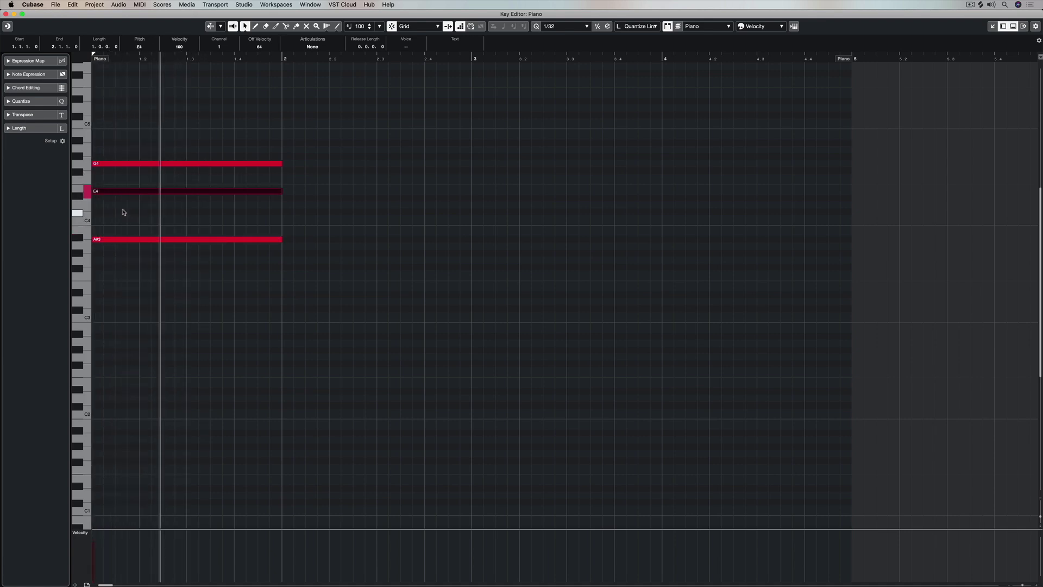
{"action": "left_click_drag", "start_coordinate": [135, 192], "coordinate": [135, 204]}
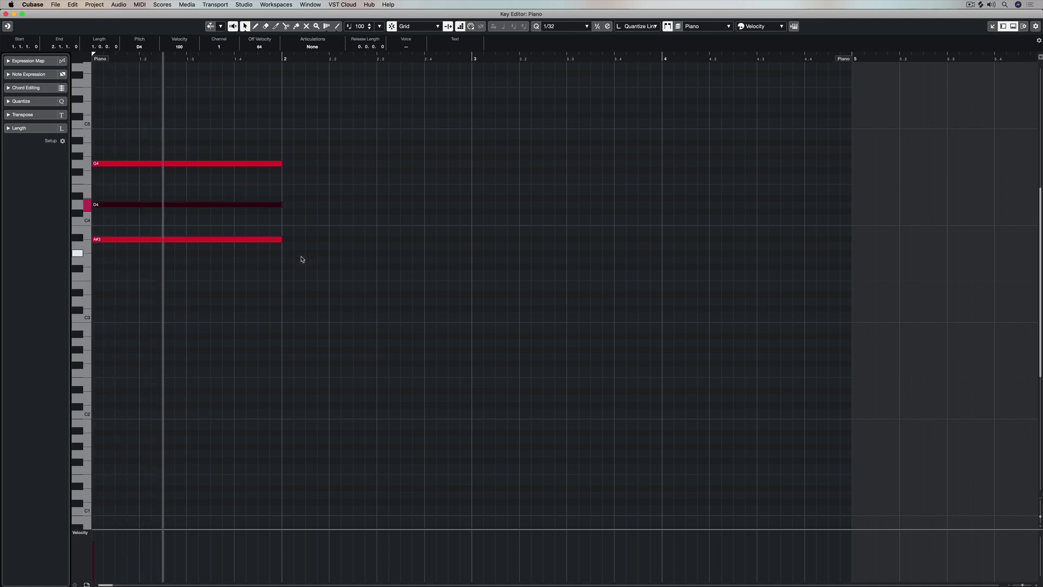
- Delete the three test notes and arm min7/b5 as the chord type in Chord Editing
{"action": "left_click_drag", "start_coordinate": [303, 258], "coordinate": [188, 150]}
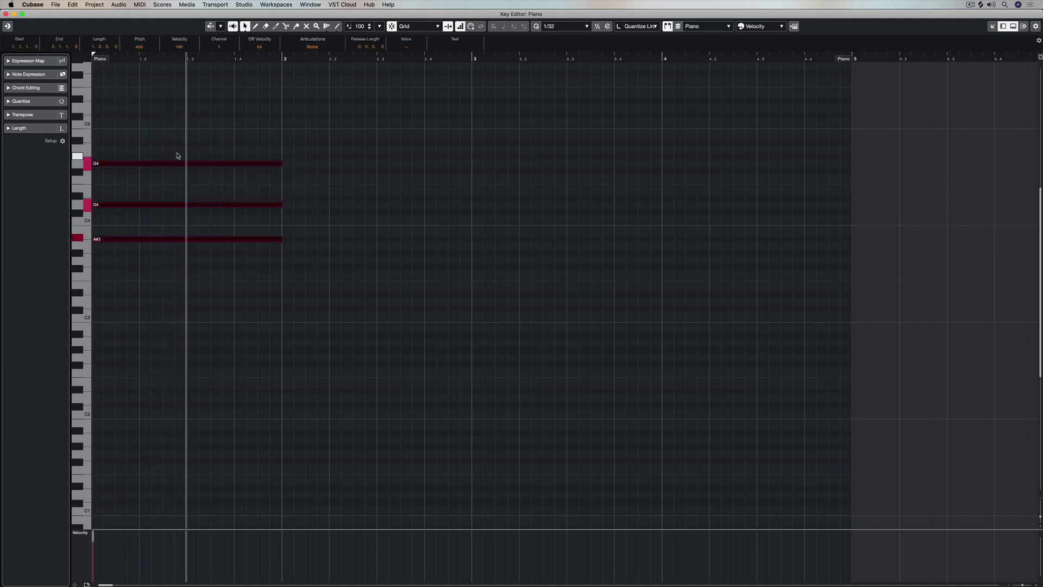
{"action": "key", "text": "Delete"}
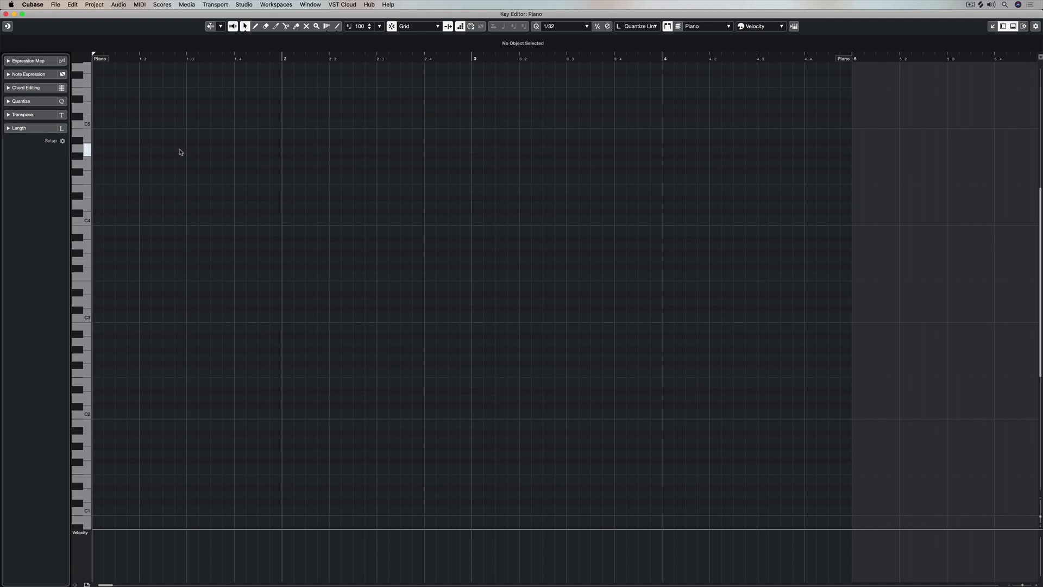
{"action": "left_click", "coordinate": [9, 88]}
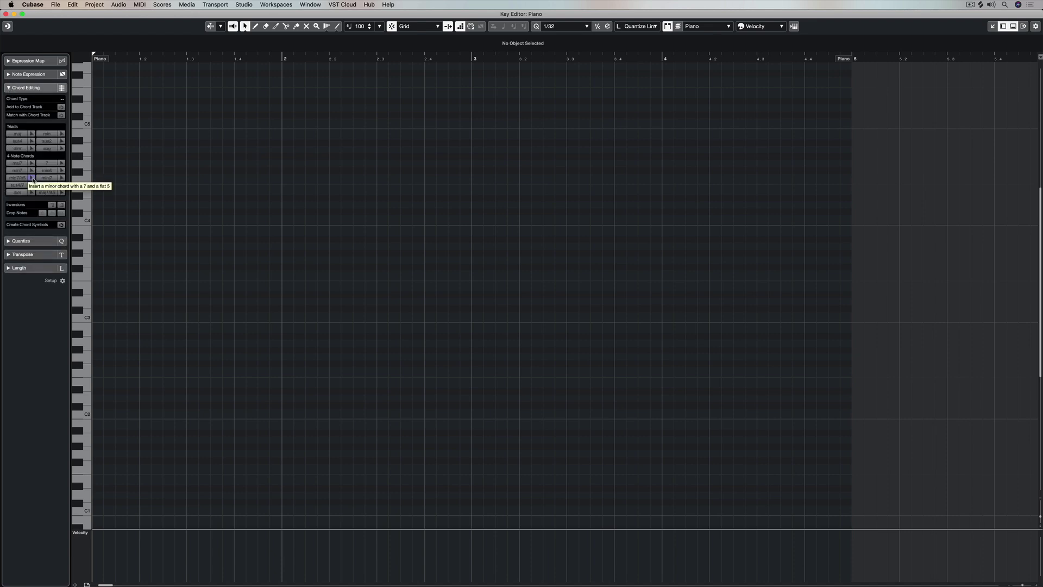
{"action": "left_click", "coordinate": [32, 177]}
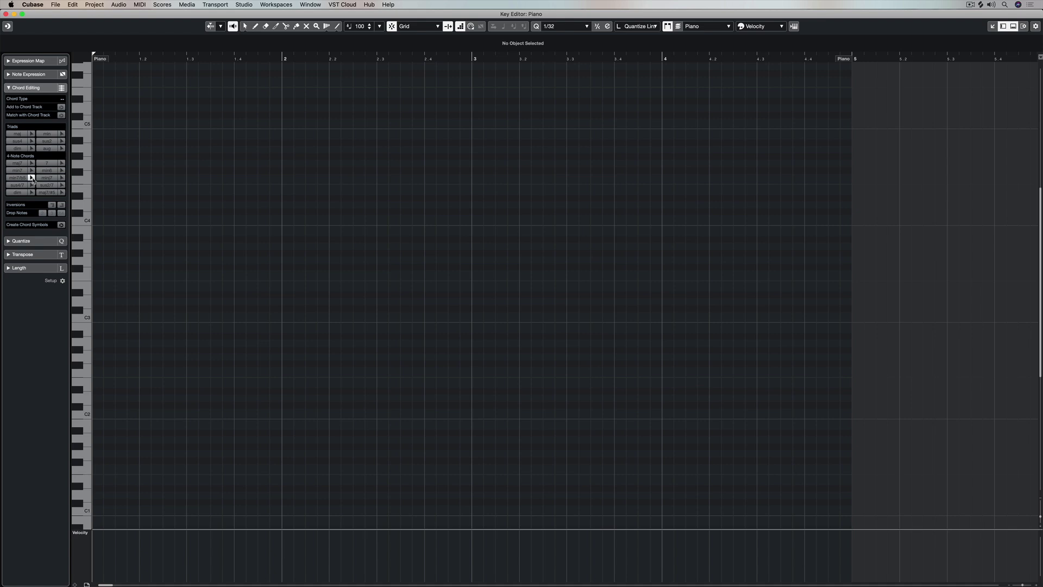
{"action": "left_click", "coordinate": [99, 216]}
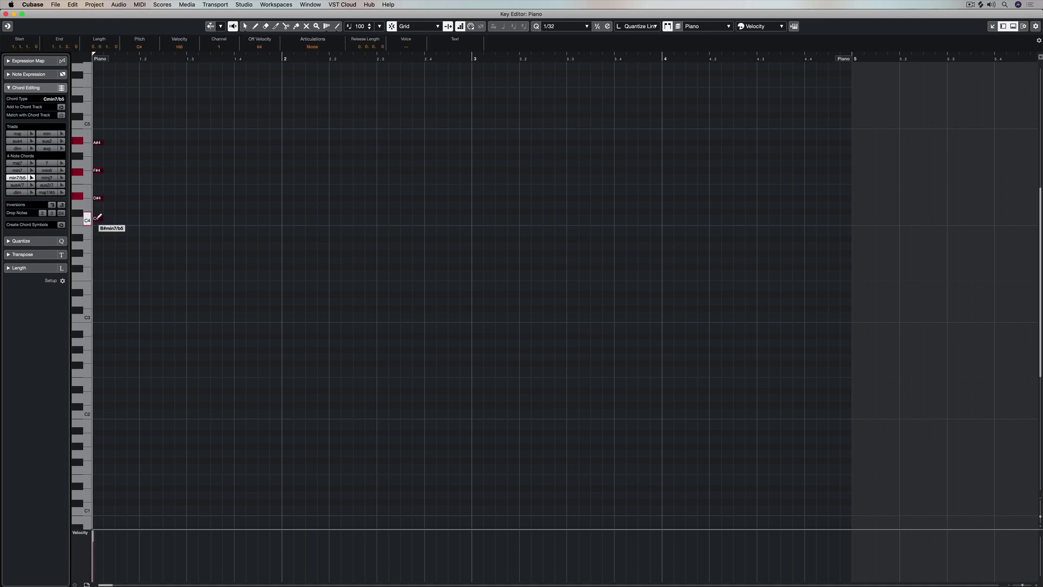
{"action": "mouse_move", "coordinate": [110, 215]}
{"action": "left_mouse_down"}
{"action": "mouse_move", "coordinate": [372, 212]}
{"action": "mouse_move", "coordinate": [378, 170]}
{"action": "mouse_move", "coordinate": [379, 218]}
{"action": "left_mouse_up"}
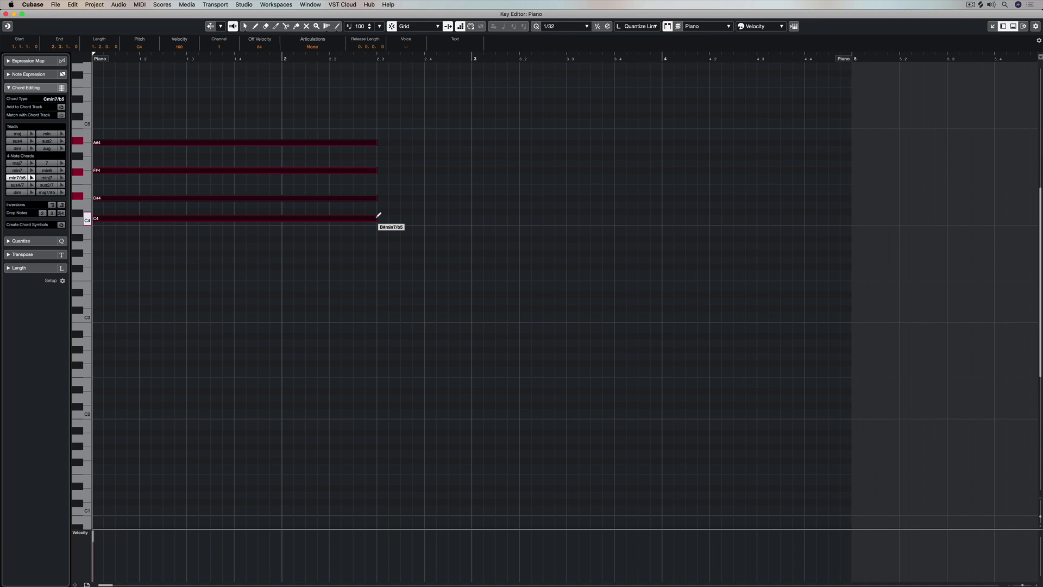
{"action": "left_click_drag", "start_coordinate": [378, 216], "coordinate": [379, 215]}
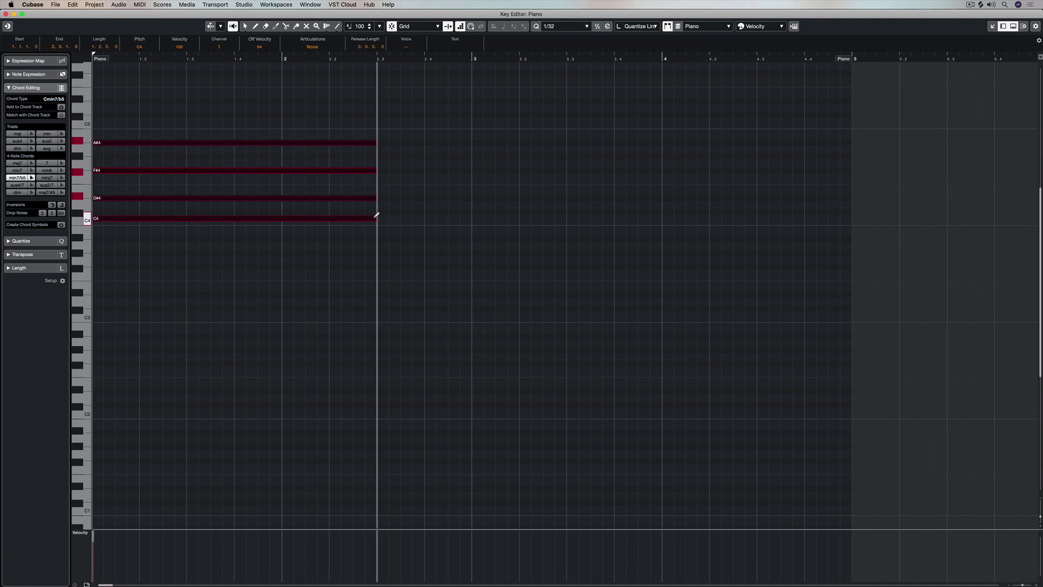
{"action": "right_click", "coordinate": [368, 219]}
{"action": "left_click", "coordinate": [367, 220]}
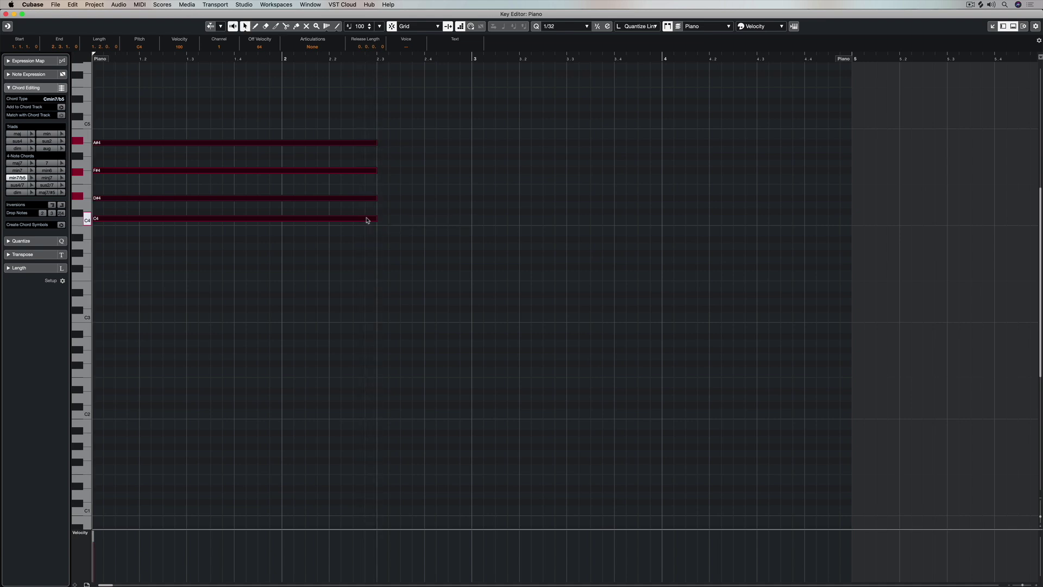
{"action": "left_click_drag", "start_coordinate": [367, 220], "coordinate": [367, 215]}
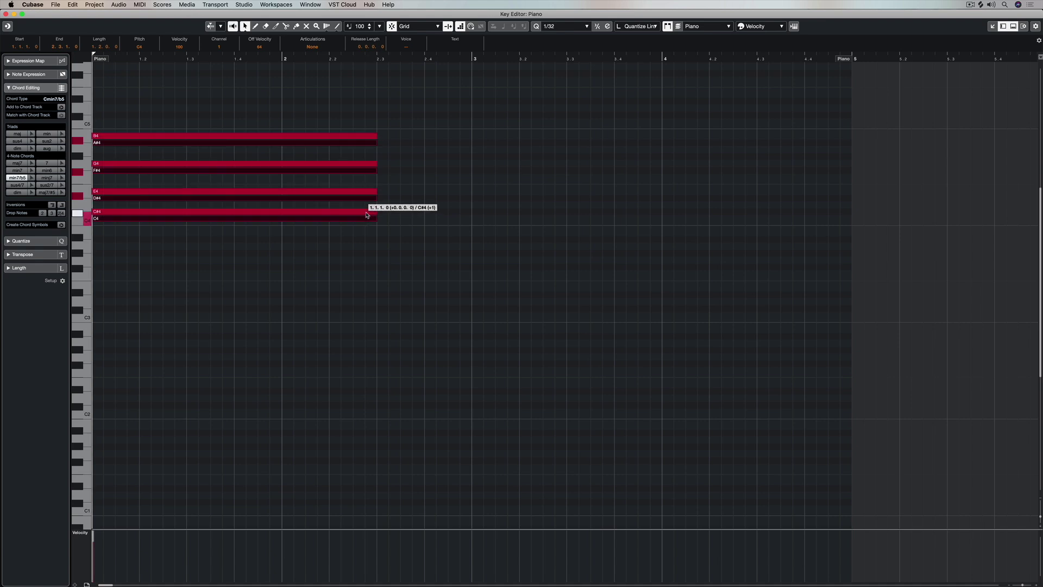
{"action": "left_click_drag", "start_coordinate": [367, 216], "coordinate": [367, 219]}
{"action": "left_click_drag", "start_coordinate": [425, 242], "coordinate": [267, 135]}
{"action": "key", "text": "super+z"}
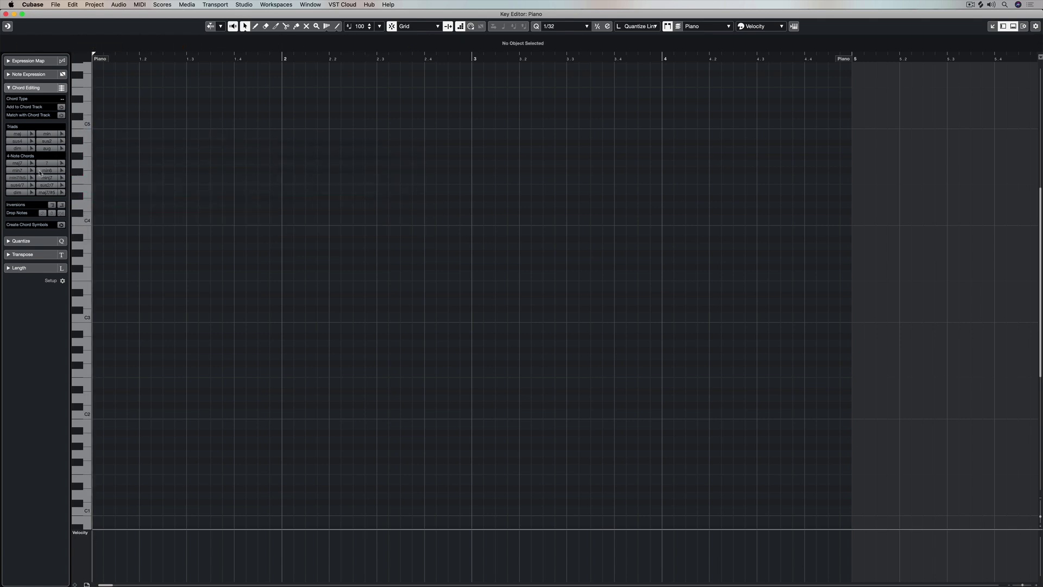
- Draw Cmin7/b5 at bar 1, Bbmin7/b5 at 2.3 and Emin7/b5 at bar 3, then play them
{"action": "left_click", "coordinate": [32, 179]}
{"action": "left_click", "coordinate": [100, 218]}
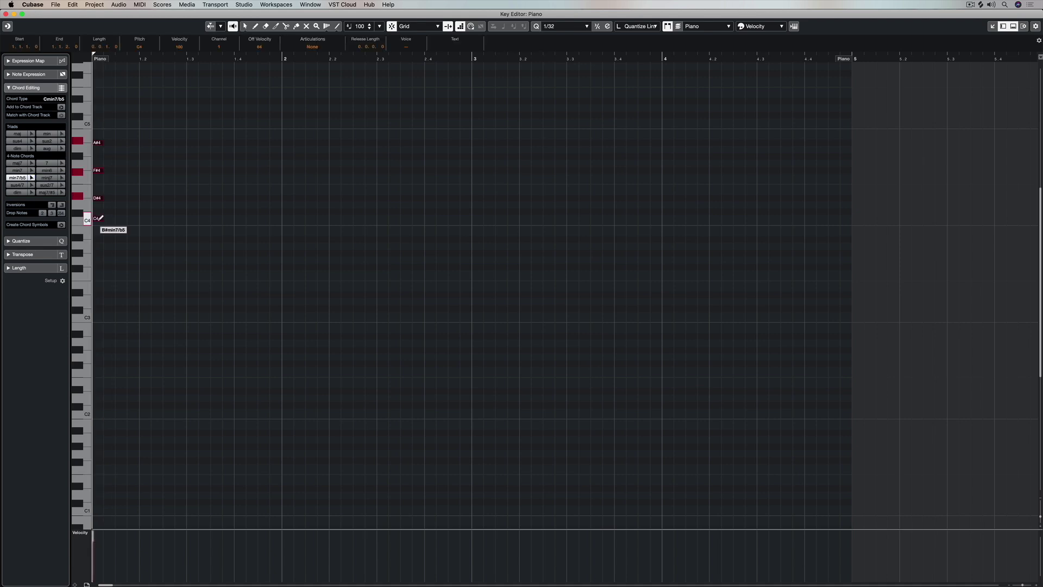
{"action": "mouse_move", "coordinate": [100, 218]}
{"action": "left_mouse_down"}
{"action": "mouse_move", "coordinate": [101, 206]}
{"action": "mouse_move", "coordinate": [101, 216]}
{"action": "mouse_move", "coordinate": [371, 217]}
{"action": "left_mouse_up"}
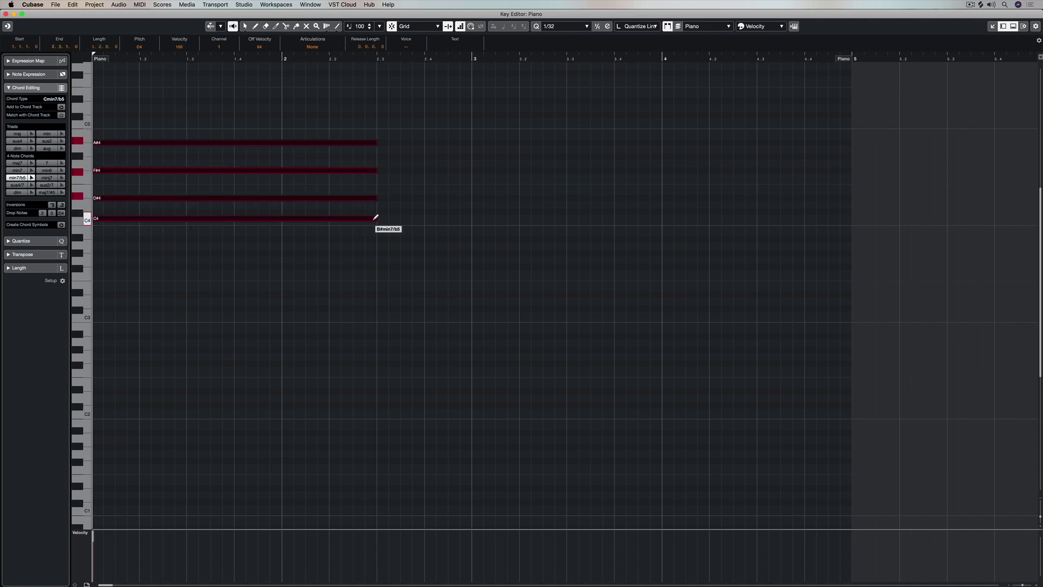
{"action": "left_click_drag", "start_coordinate": [375, 217], "coordinate": [377, 217]}
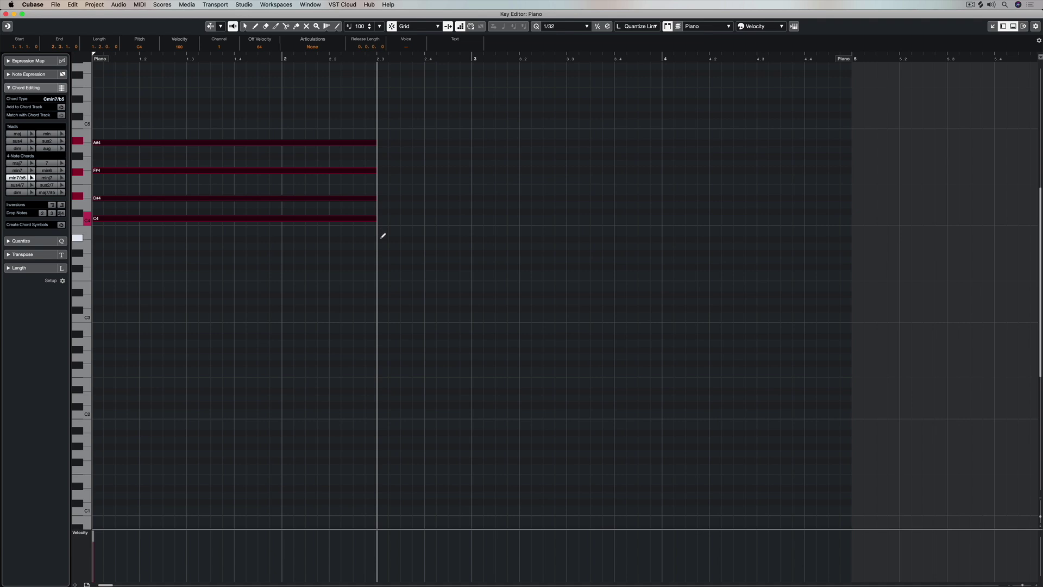
{"action": "left_click_drag", "start_coordinate": [383, 236], "coordinate": [382, 238]}
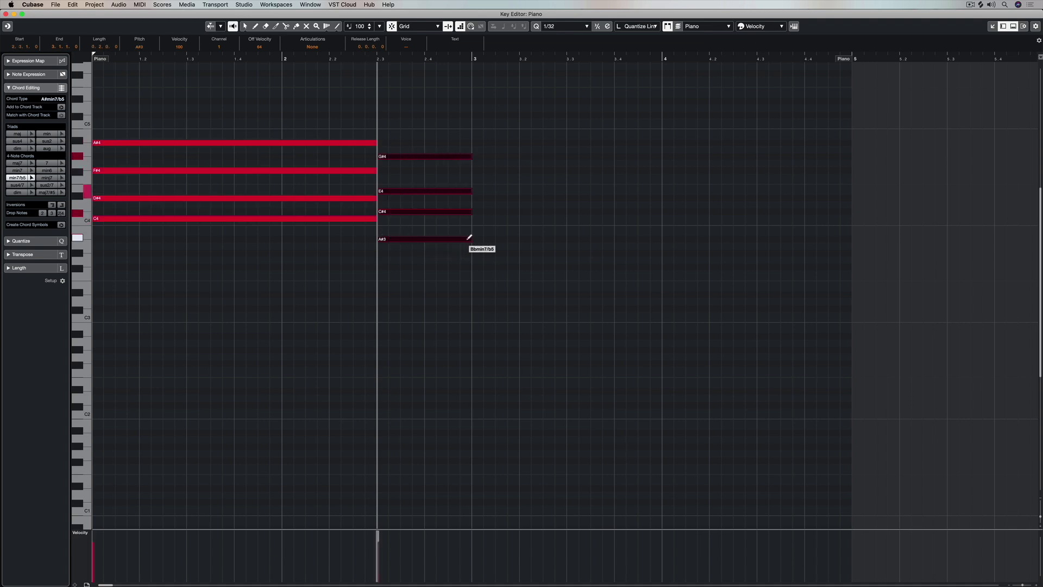
{"action": "left_click_drag", "start_coordinate": [470, 238], "coordinate": [469, 238]}
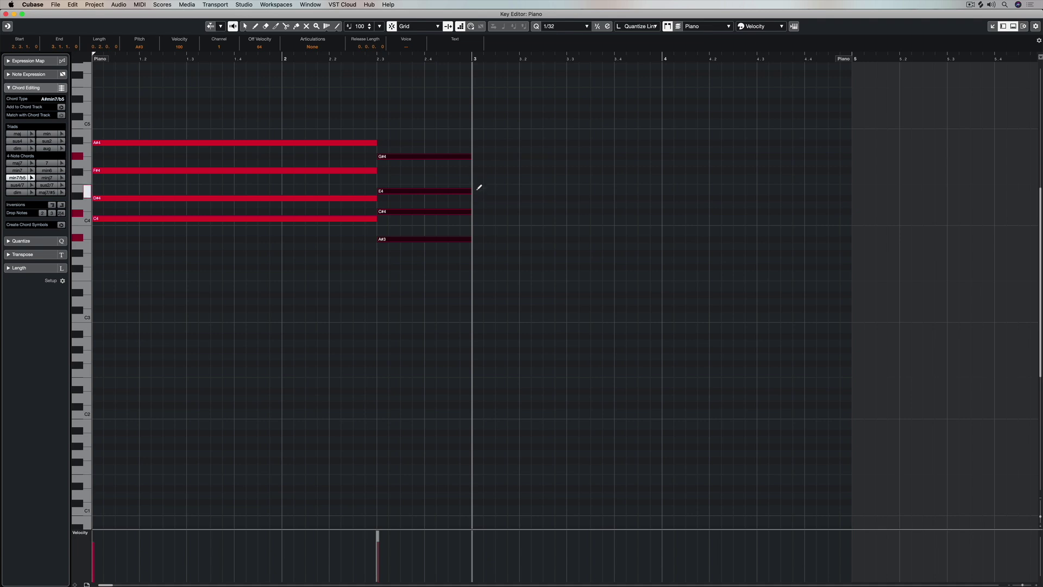
{"action": "left_click_drag", "start_coordinate": [479, 188], "coordinate": [611, 191]}
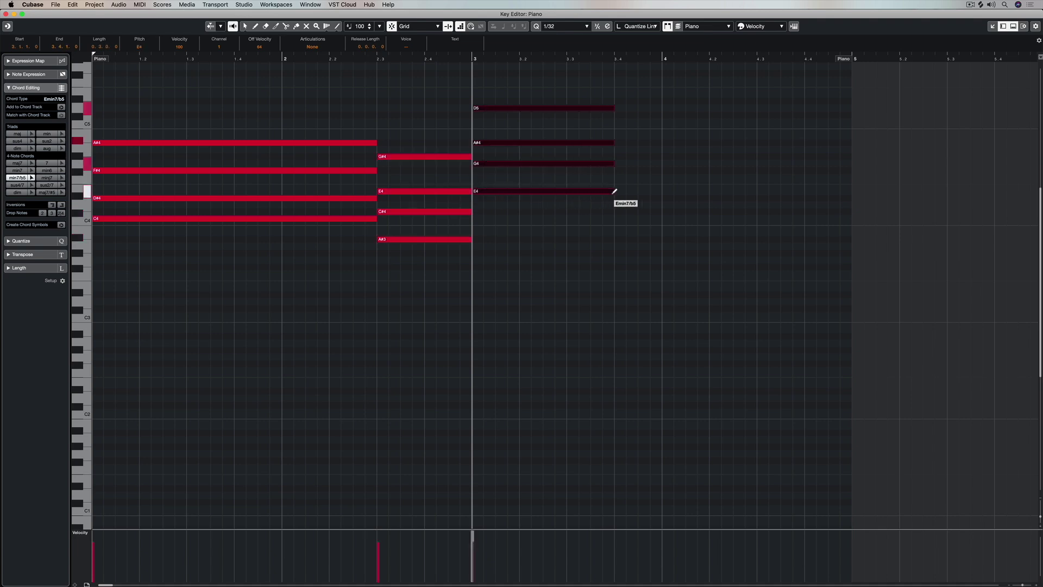
{"action": "left_click_drag", "start_coordinate": [656, 191], "coordinate": [663, 190]}
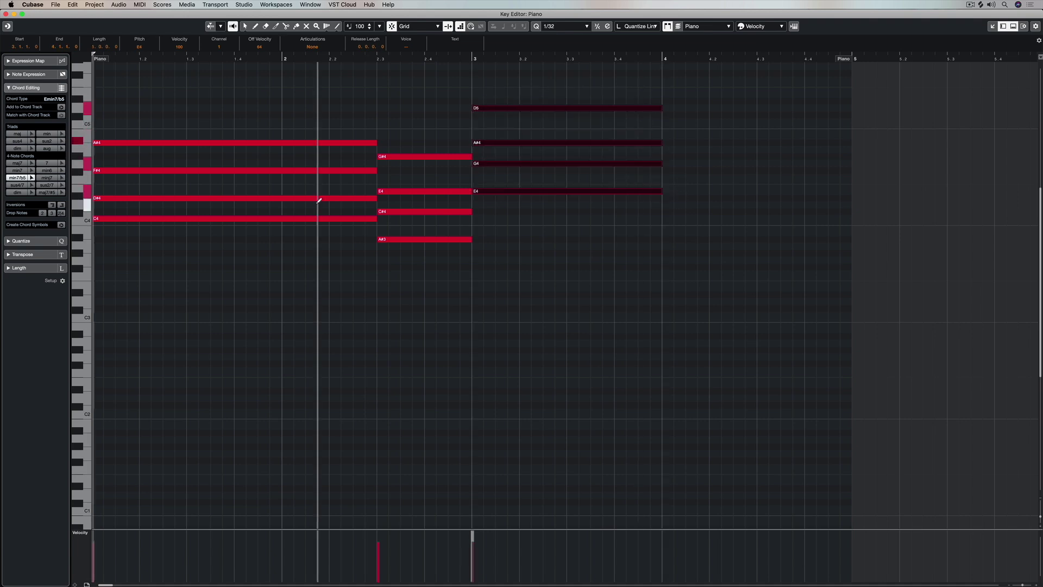
{"action": "key", "text": "space"}
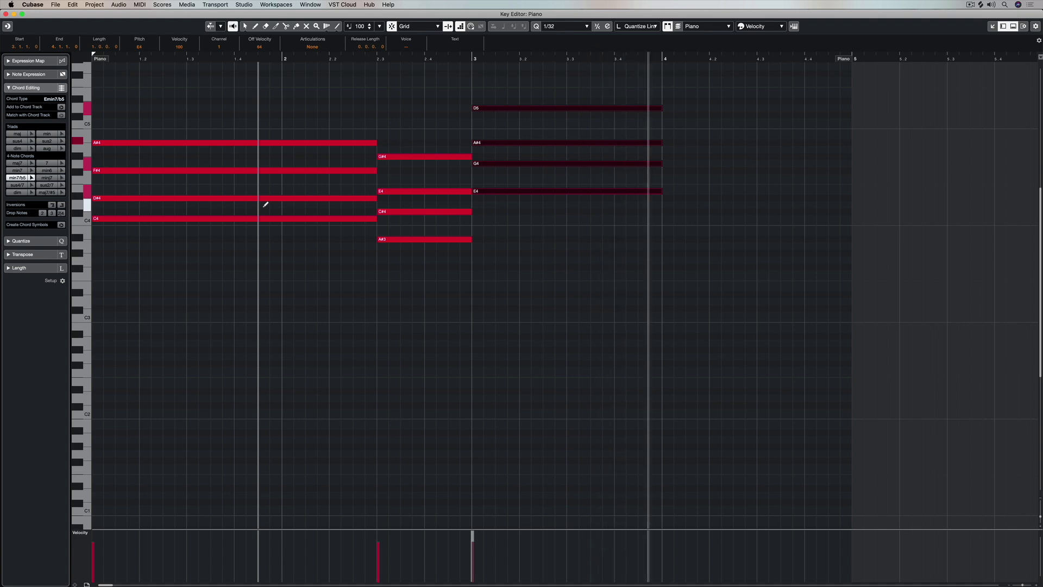
- Switch to Object Selection and select all the chord notes
{"action": "right_click", "coordinate": [266, 204]}
{"action": "left_click", "coordinate": [263, 209]}
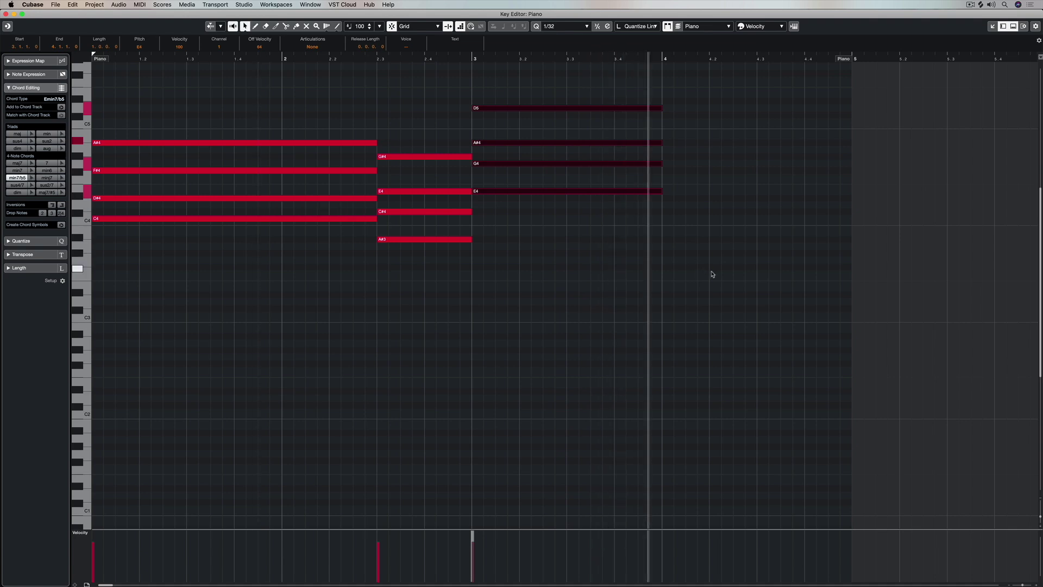
{"action": "left_click_drag", "start_coordinate": [712, 275], "coordinate": [226, 103]}
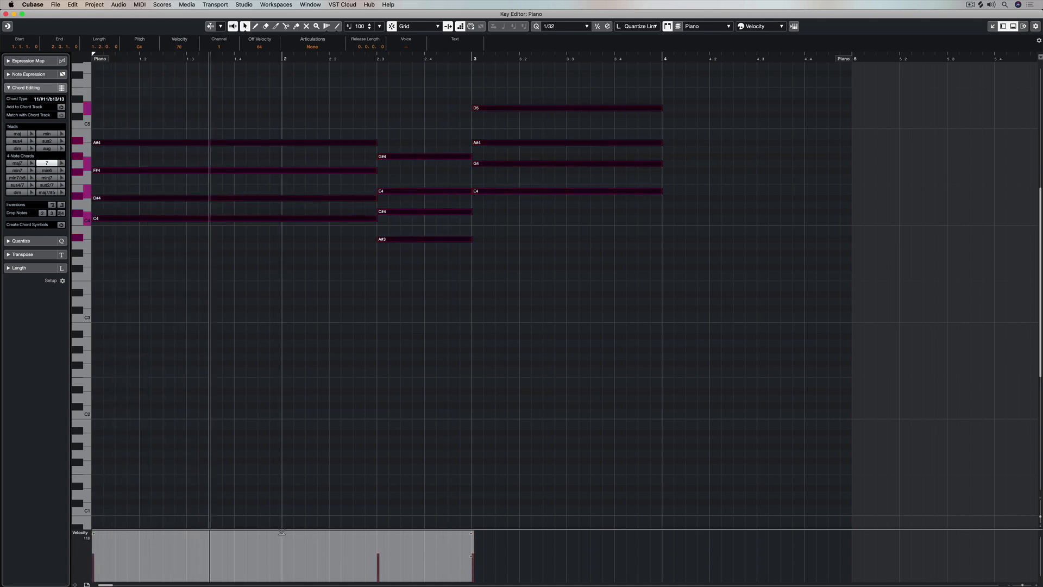
- Raise note velocity, select the four Emin7/b5 notes in bar 3, and replay
{"action": "left_click_drag", "start_coordinate": [282, 532], "coordinate": [283, 518]}
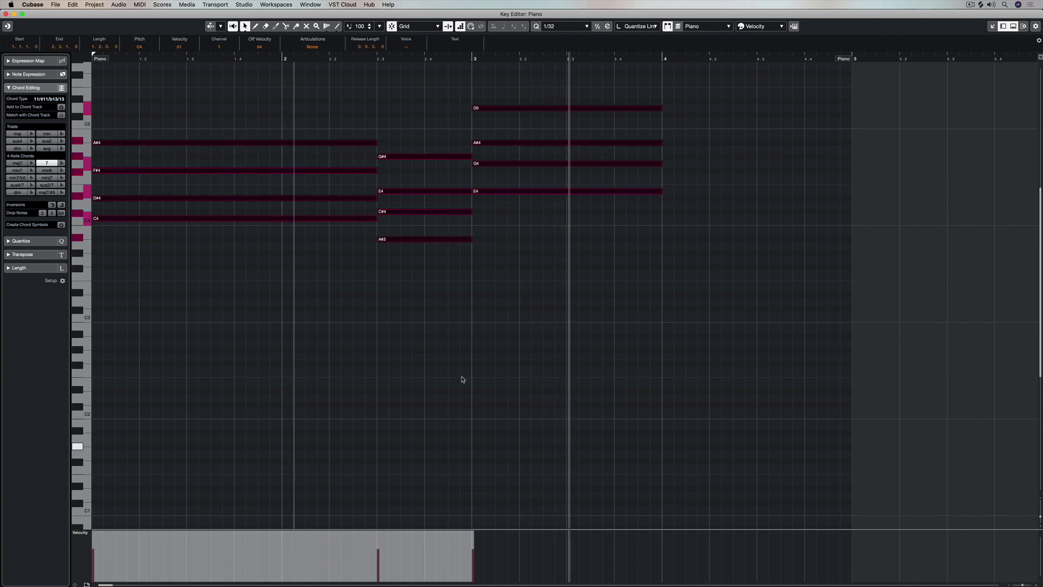
{"action": "left_click", "coordinate": [529, 272]}
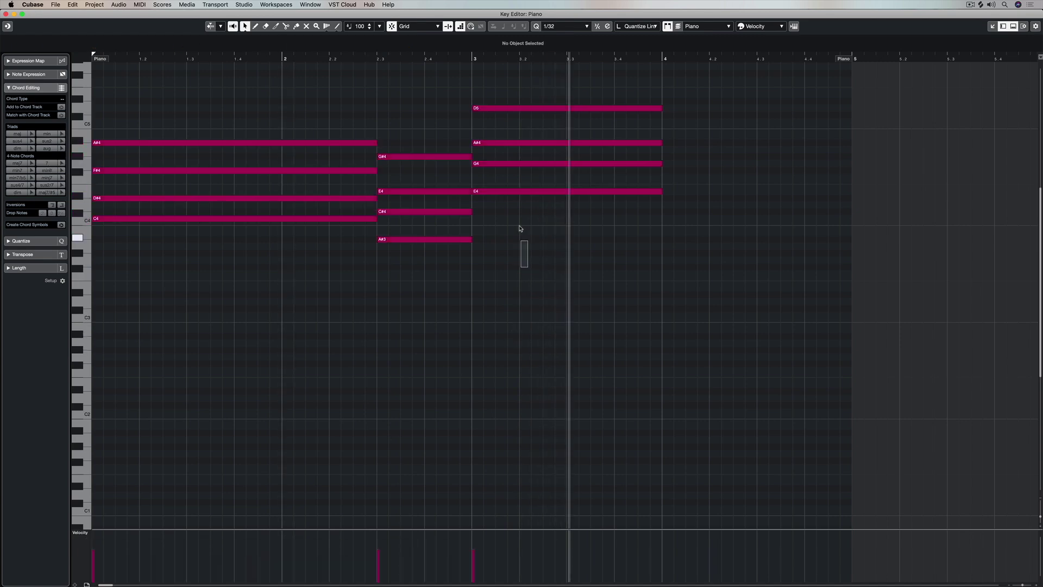
{"action": "left_click_drag", "start_coordinate": [520, 229], "coordinate": [506, 101]}
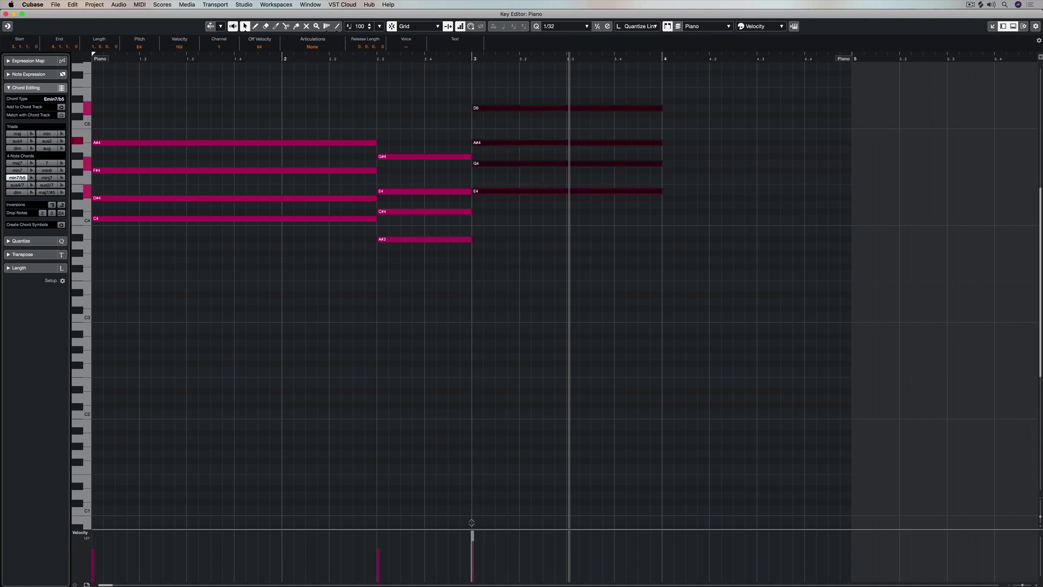
{"action": "key", "text": "space"}
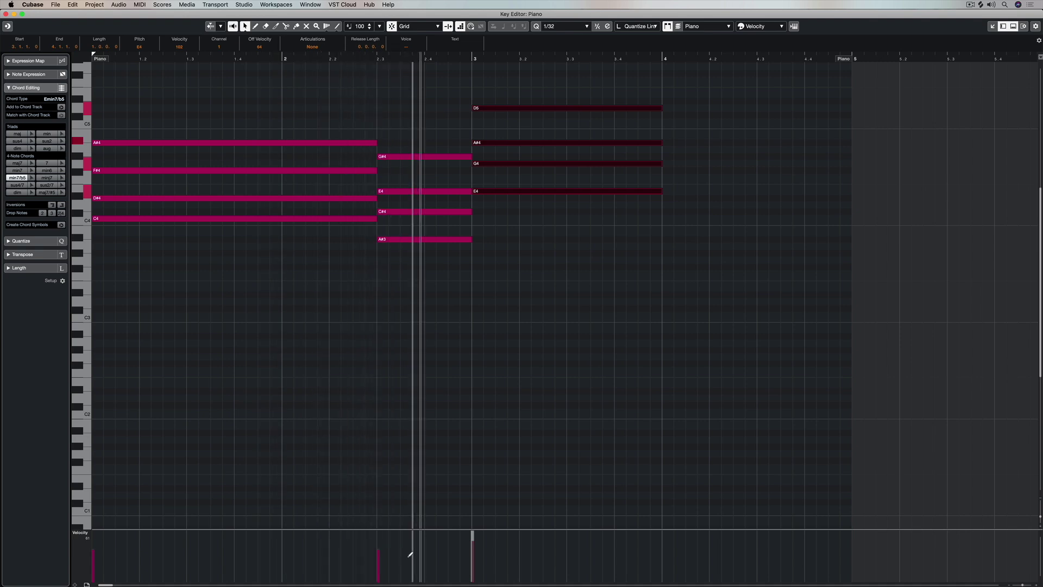
- Select every chord note in the Piano part with the Object Selection tool
{"action": "right_click", "coordinate": [564, 453]}
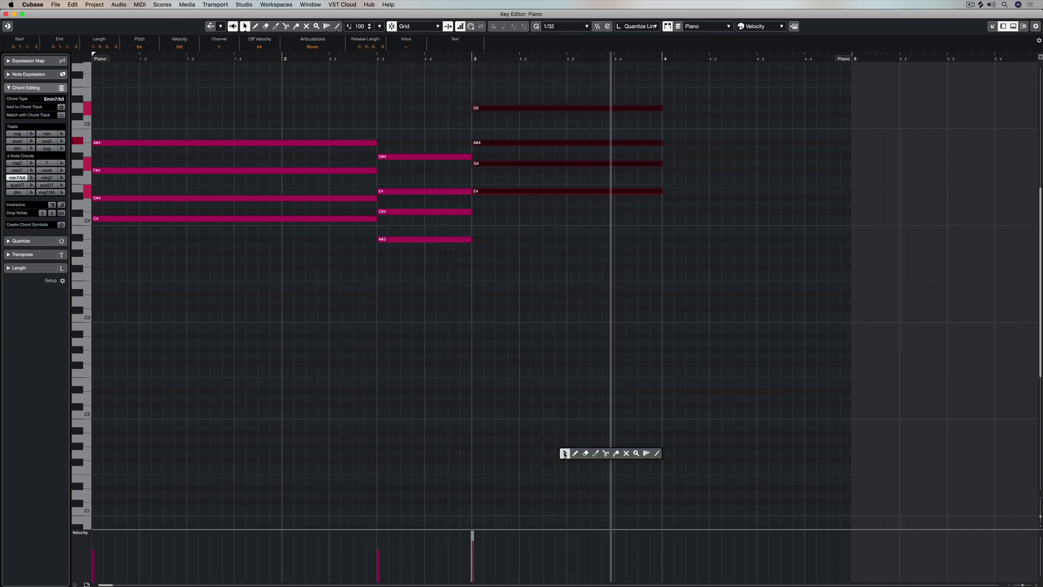
{"action": "left_click", "coordinate": [565, 454]}
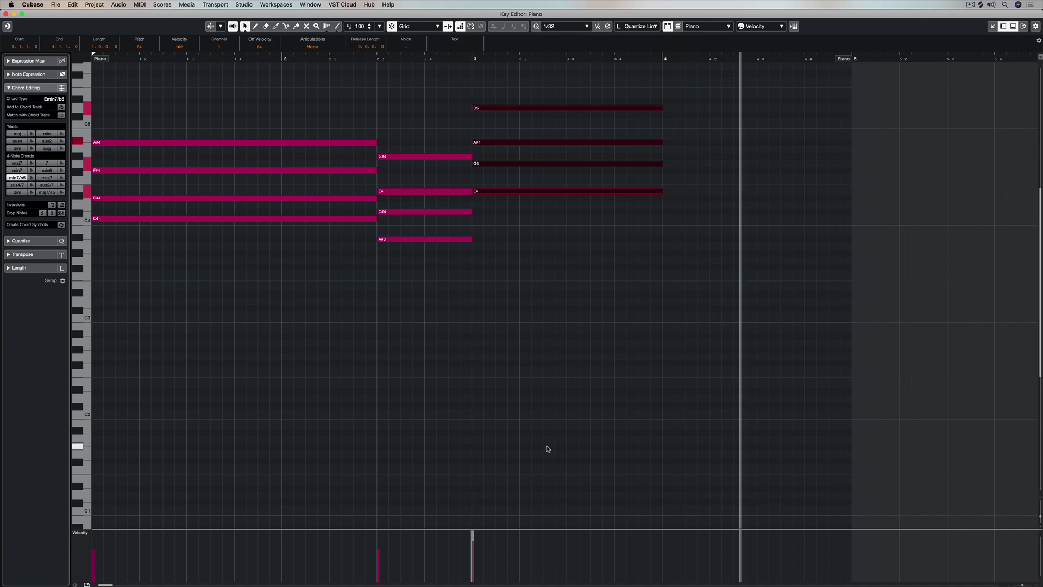
{"action": "left_click_drag", "start_coordinate": [732, 311], "coordinate": [192, 95]}
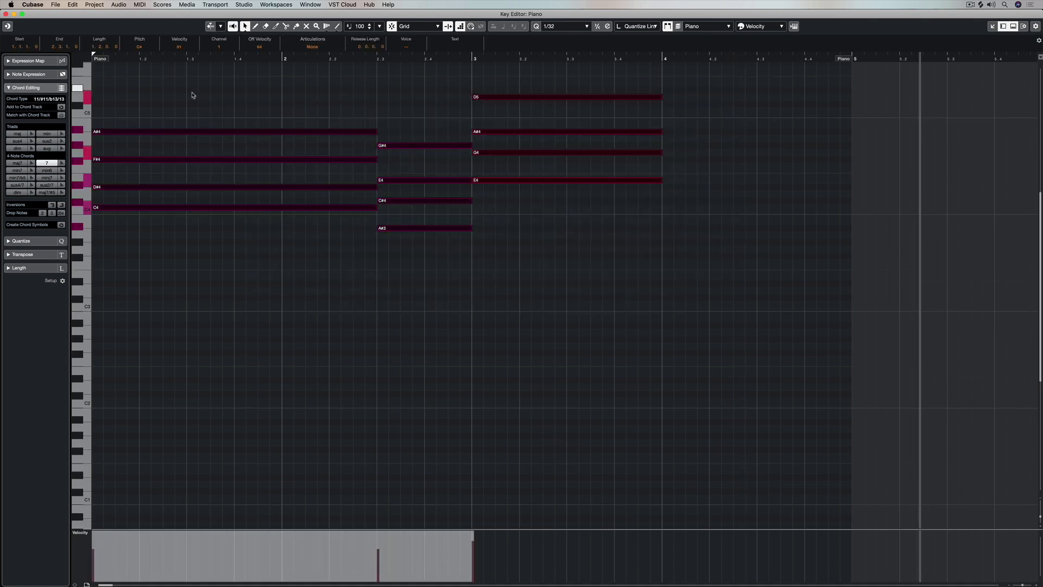
- Create chord symbols from the selected notes and close the Key Editor
{"action": "left_click", "coordinate": [62, 225]}
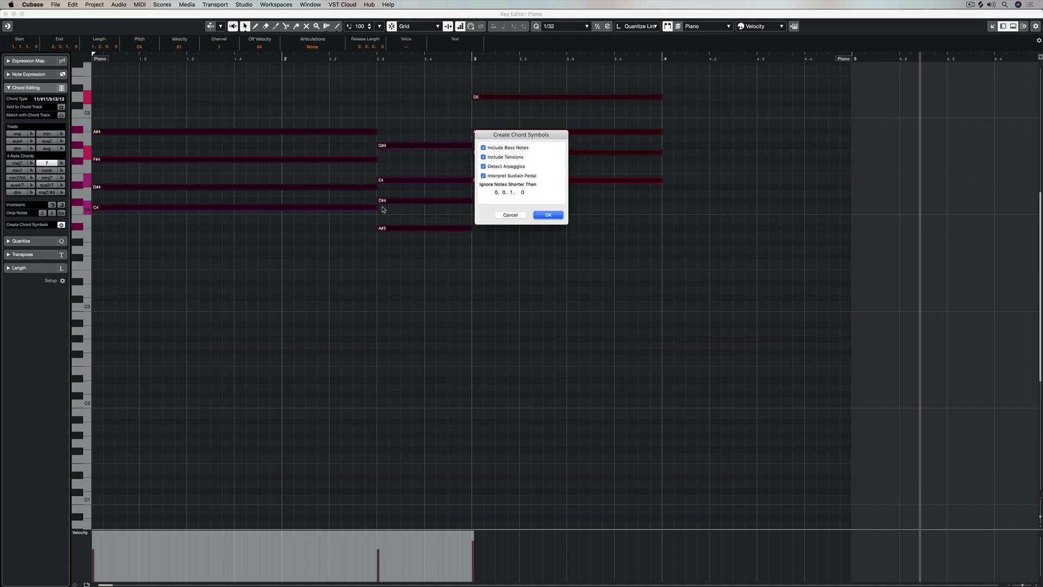
{"action": "left_click", "coordinate": [548, 215]}
{"action": "left_click", "coordinate": [5, 13]}
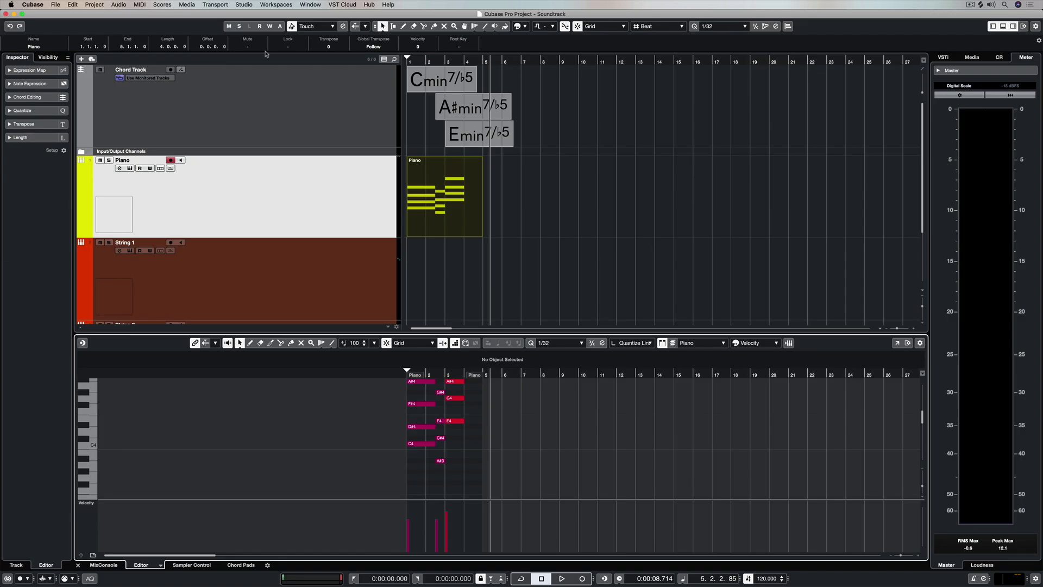
- Audition the Cmin7/b5, A#min7/b5 and Emin7/b5 chord events and select the Chord Track
{"action": "left_click", "coordinate": [447, 91]}
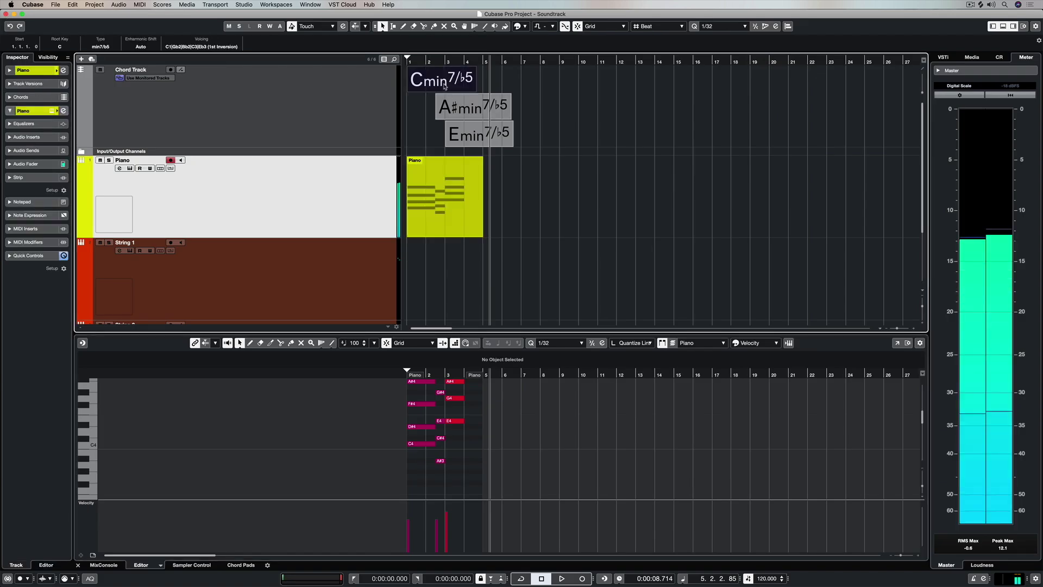
{"action": "left_click", "coordinate": [462, 108]}
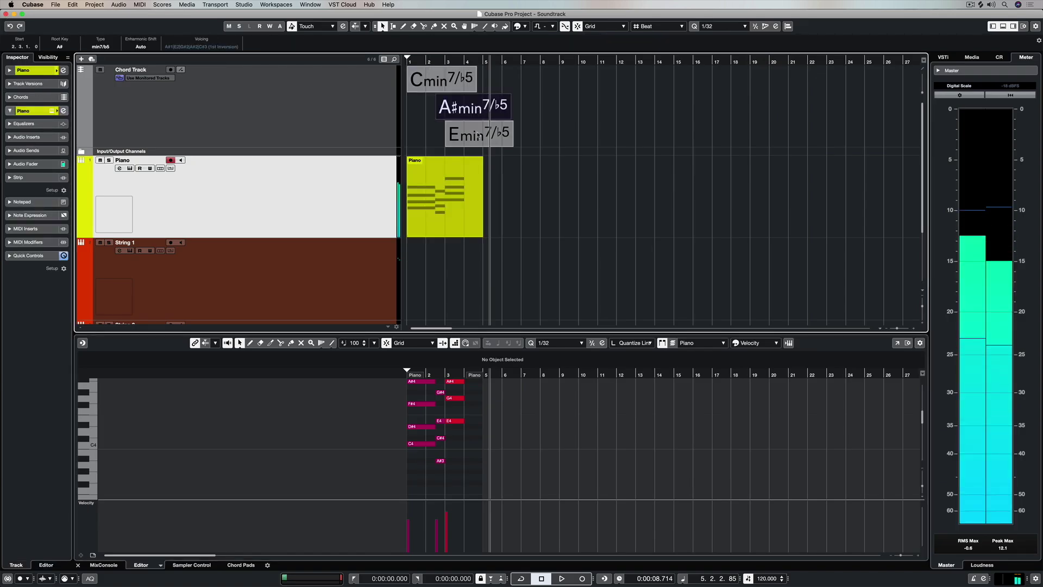
{"action": "left_click", "coordinate": [480, 136]}
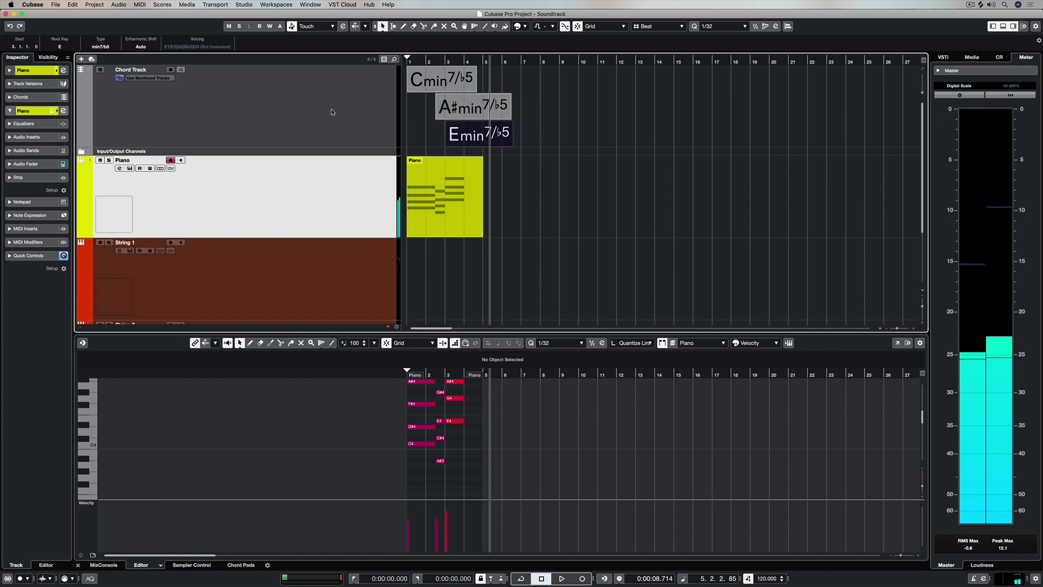
{"action": "left_click", "coordinate": [193, 105]}
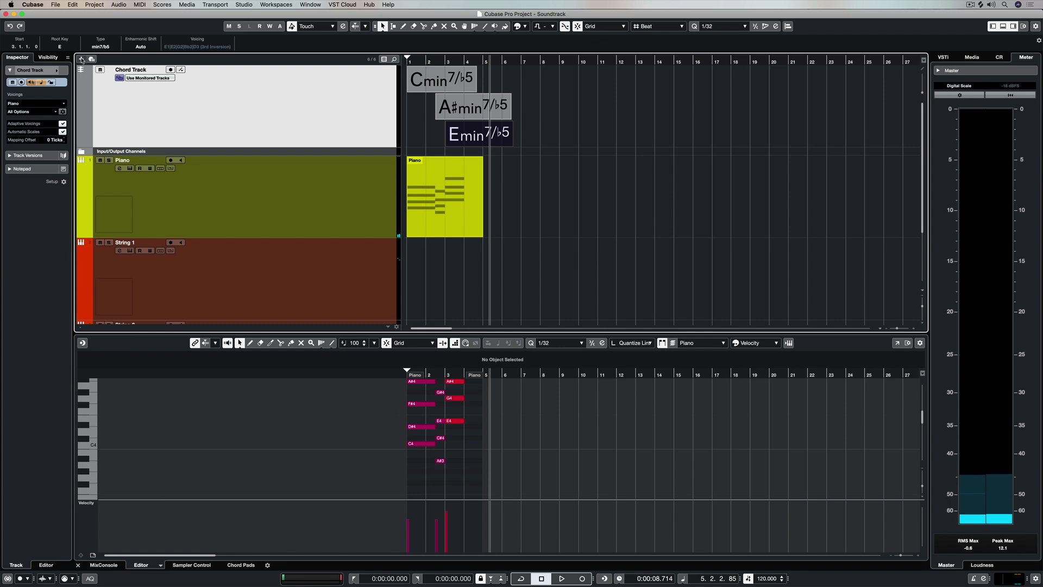
{"action": "left_click", "coordinate": [82, 59]}
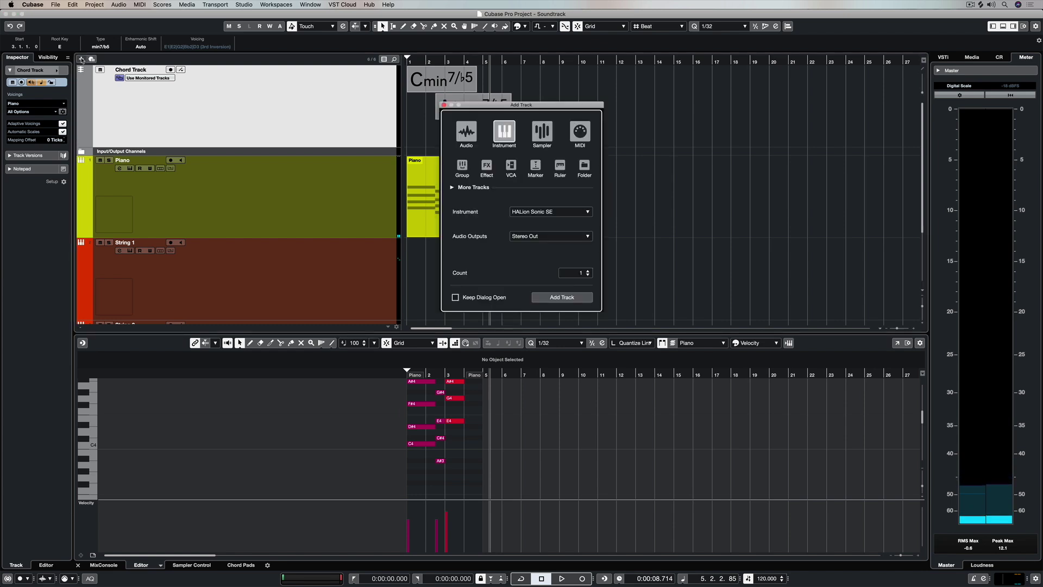
- Dismiss the Add Track options, play from the start with Piano selected, and show the chord track's monitored-tracks list
{"action": "left_click", "coordinate": [453, 187]}
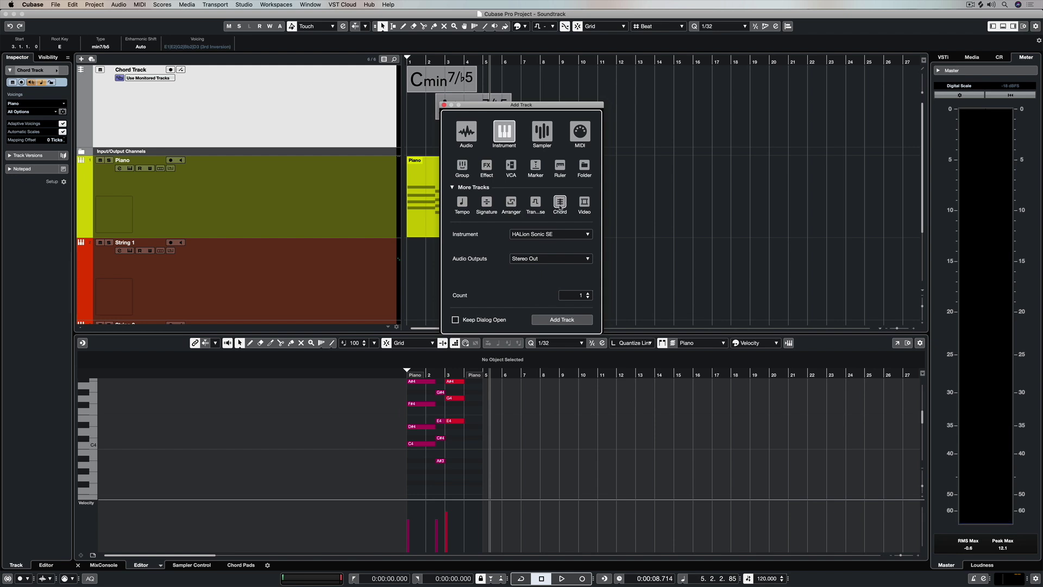
{"action": "left_click", "coordinate": [444, 105]}
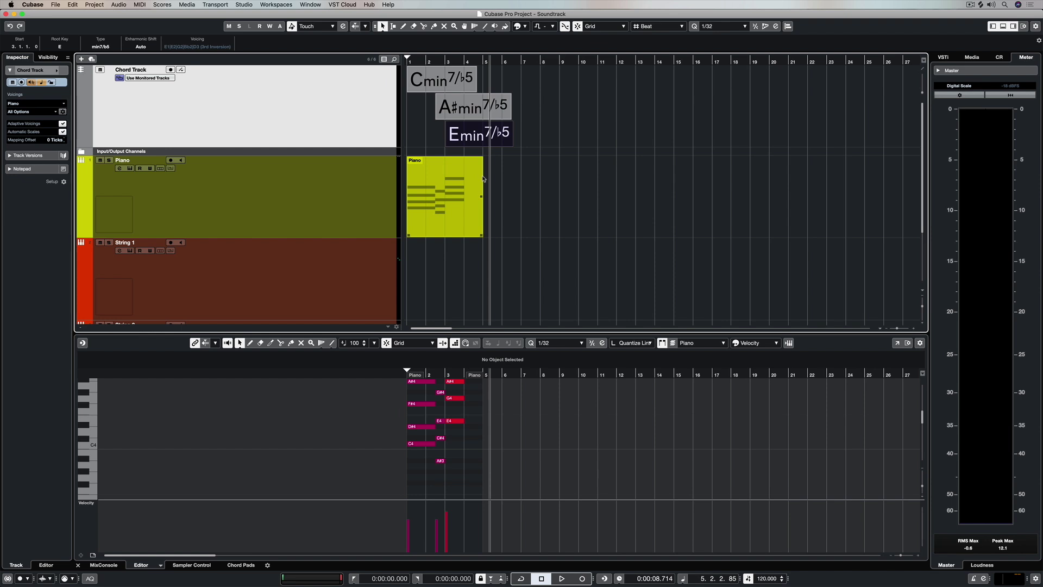
{"action": "key", "text": "space"}
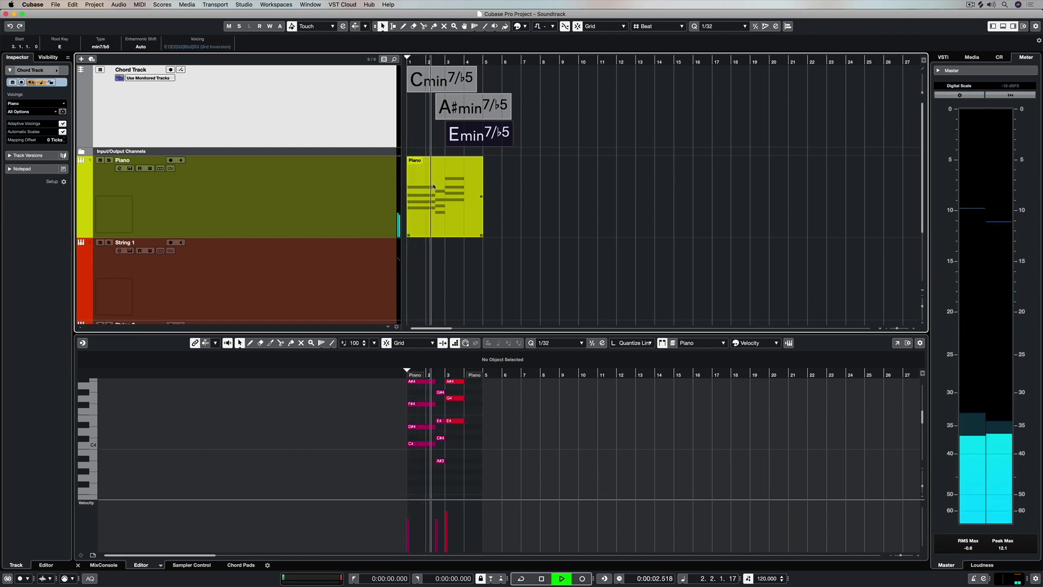
{"action": "left_click", "coordinate": [317, 189]}
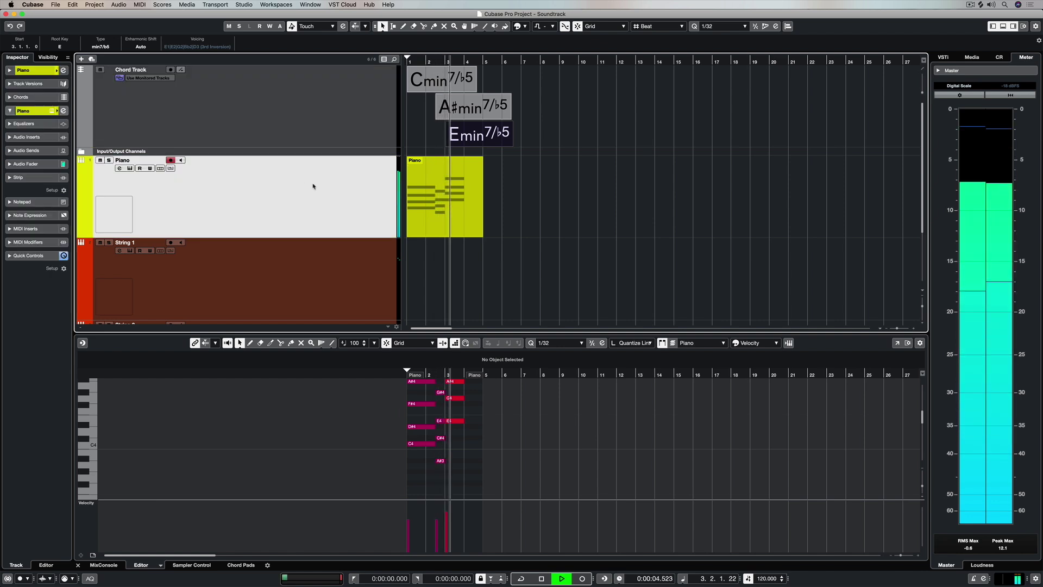
{"action": "key", "text": "Home"}
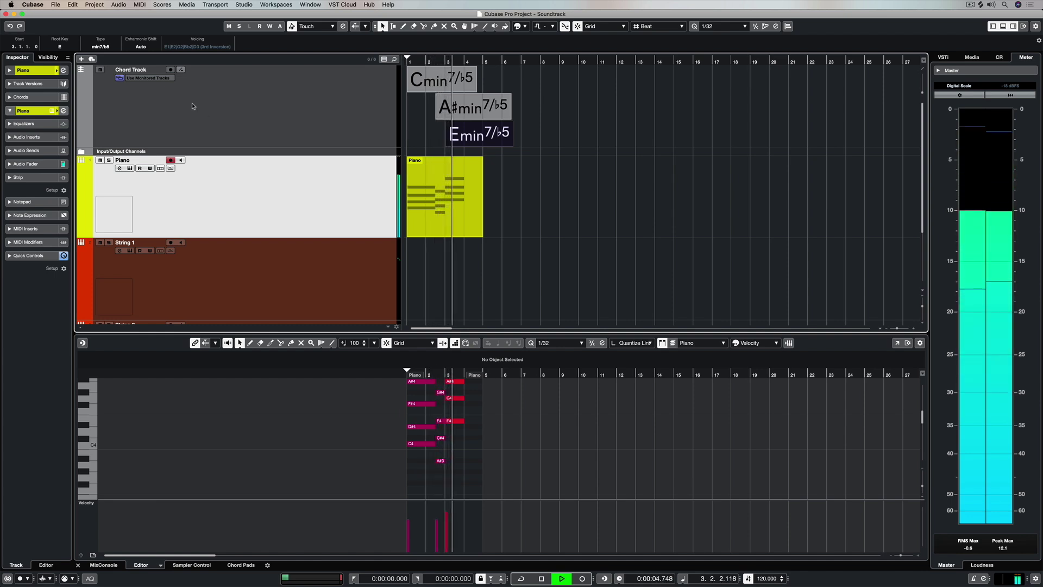
{"action": "left_click", "coordinate": [148, 78]}
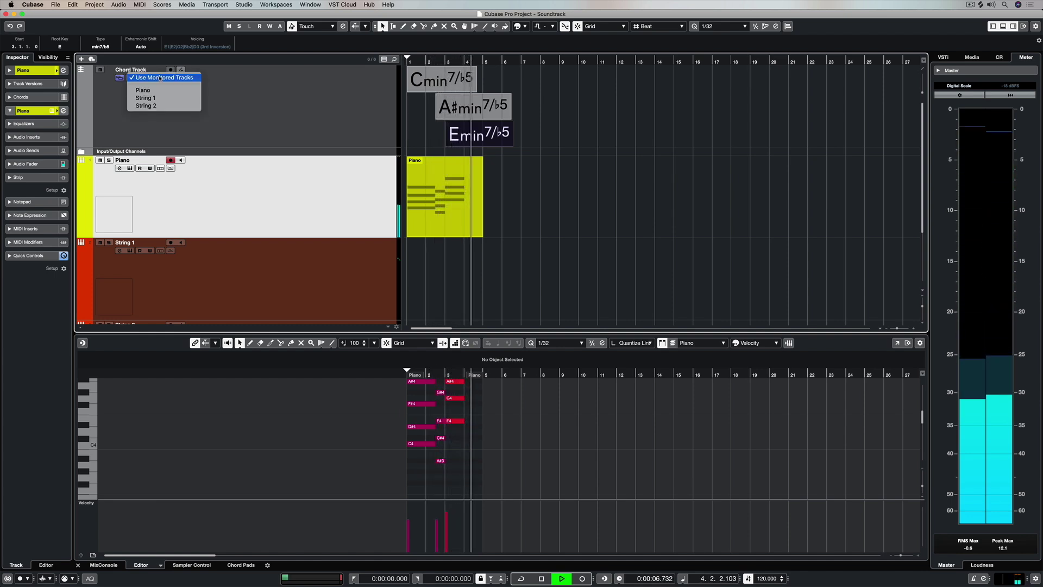
- Make the chord track follow String 2, audition from the start, stop, and zoom in on the chords
{"action": "left_click", "coordinate": [146, 106]}
{"action": "key", "text": "Home"}
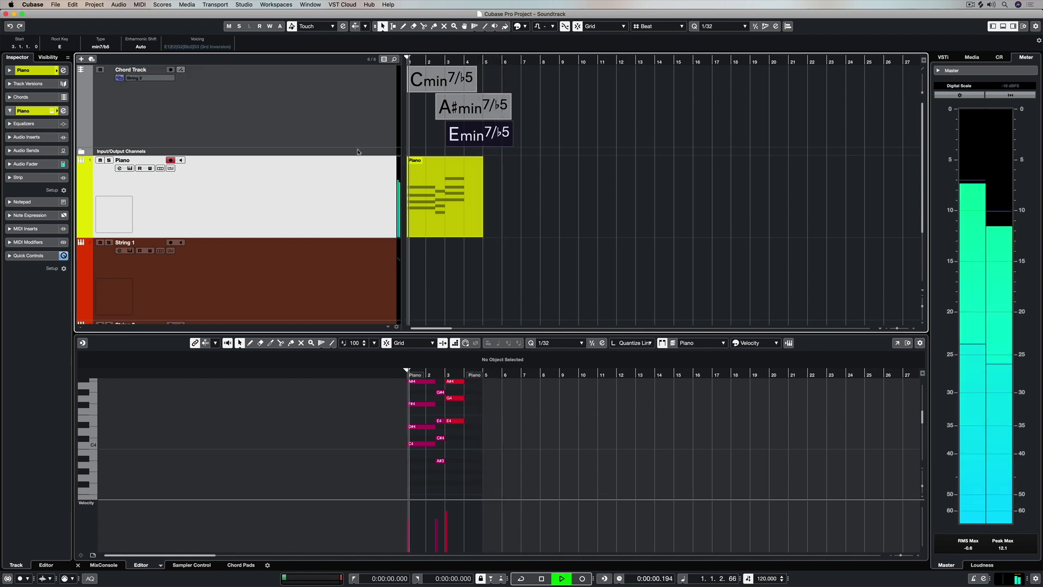
{"action": "left_click", "coordinate": [306, 286]}
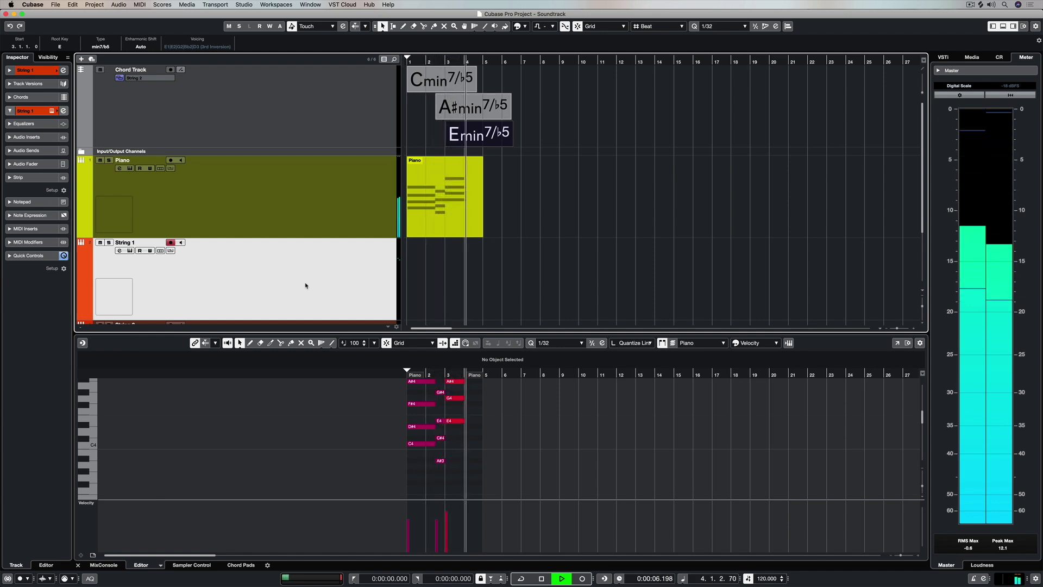
{"action": "key", "text": "KP_Decimal"}
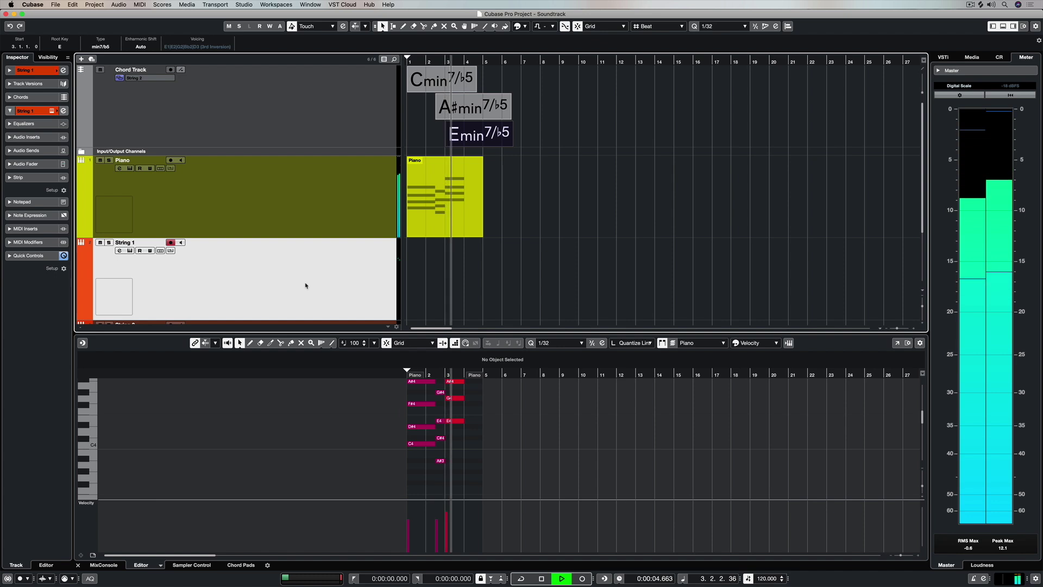
{"action": "key", "text": "space"}
{"action": "left_click", "coordinate": [308, 204]}
{"action": "key", "text": "h"}
{"action": "key", "text": "h"}
{"action": "key", "text": "h"}
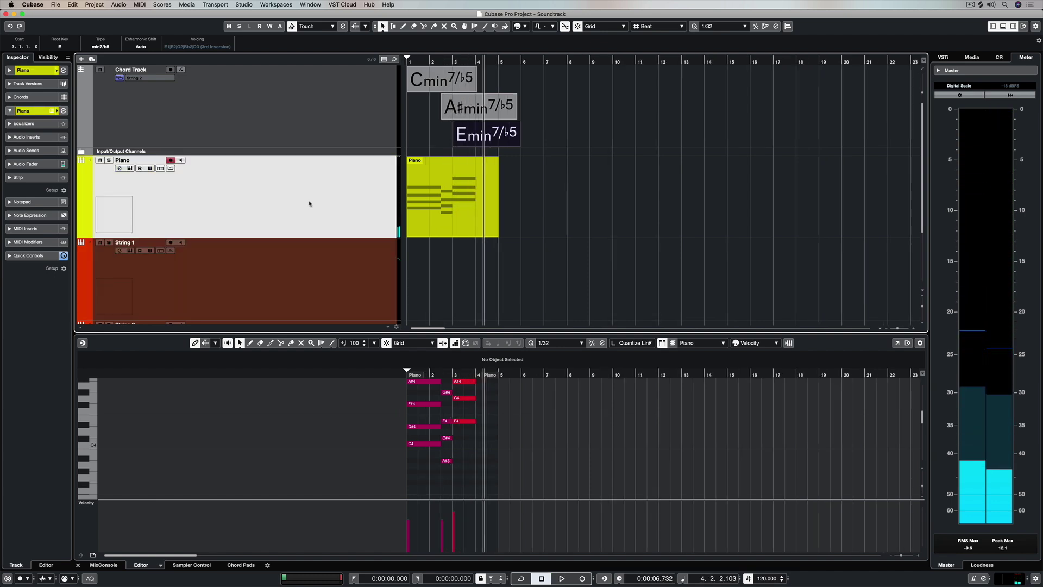
{"action": "key", "text": "h"}
{"action": "key", "text": "h"}
{"action": "key", "text": "h"}
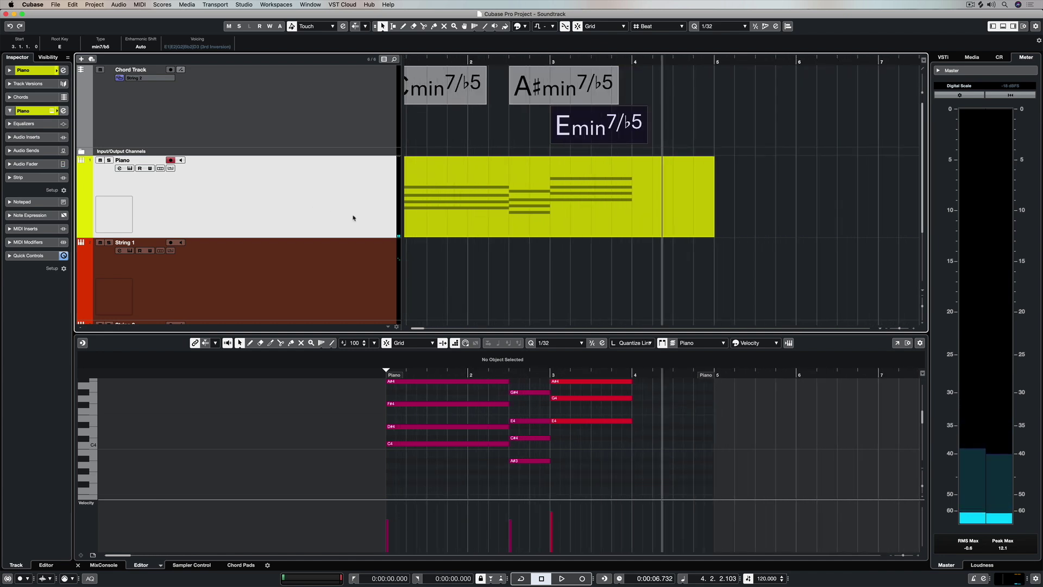
- Add an empty chord event at bar 4 on the chord track
{"action": "key", "text": "g"}
{"action": "key", "text": "g"}
{"action": "key", "text": "g"}
{"action": "key", "text": "g"}
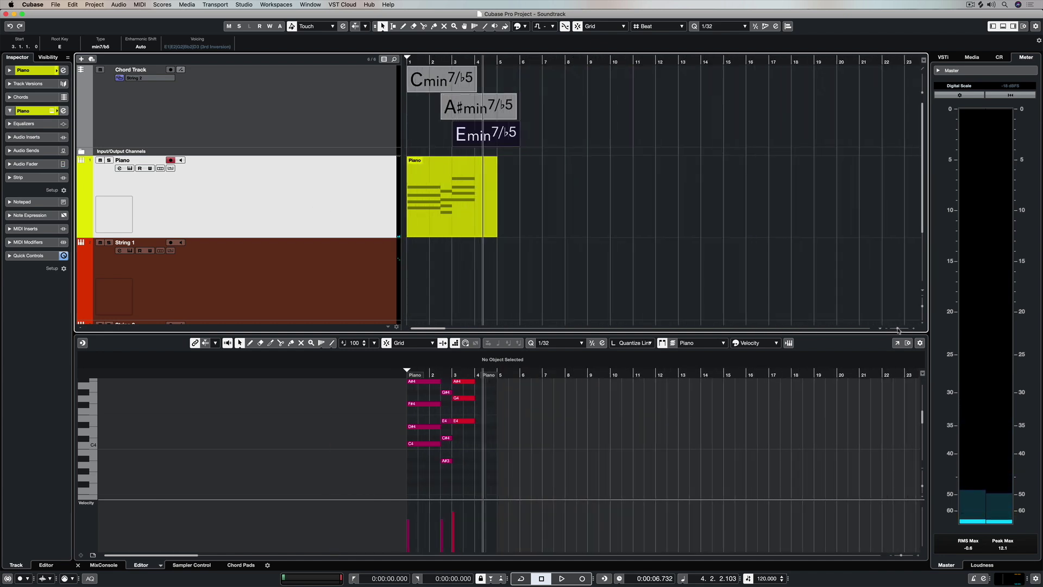
{"action": "key", "text": "h"}
{"action": "key", "text": "h"}
{"action": "key", "text": "h"}
{"action": "key", "text": "h"}
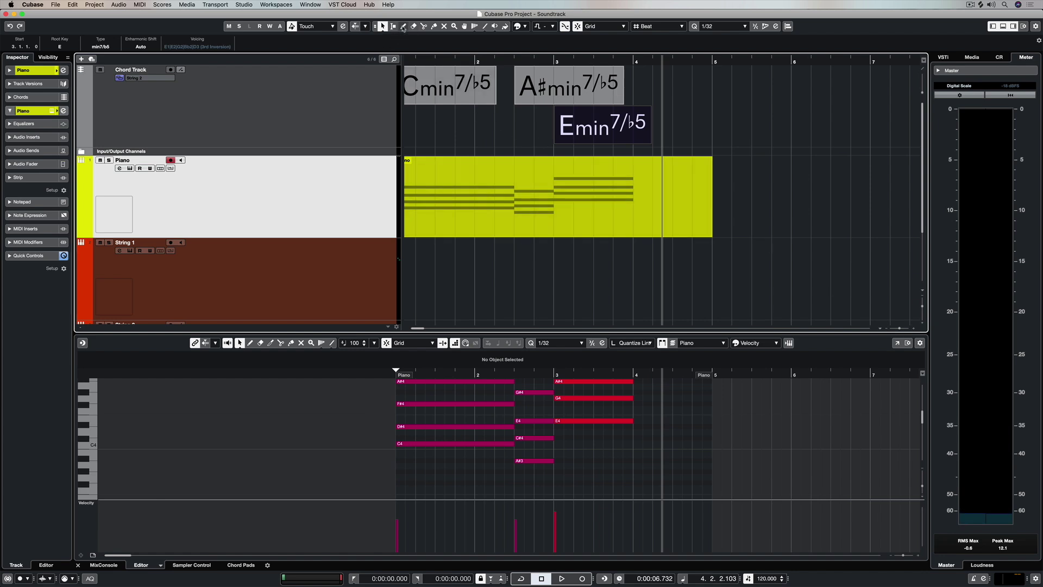
{"action": "left_click", "coordinate": [640, 80]}
{"action": "key", "text": "1"}
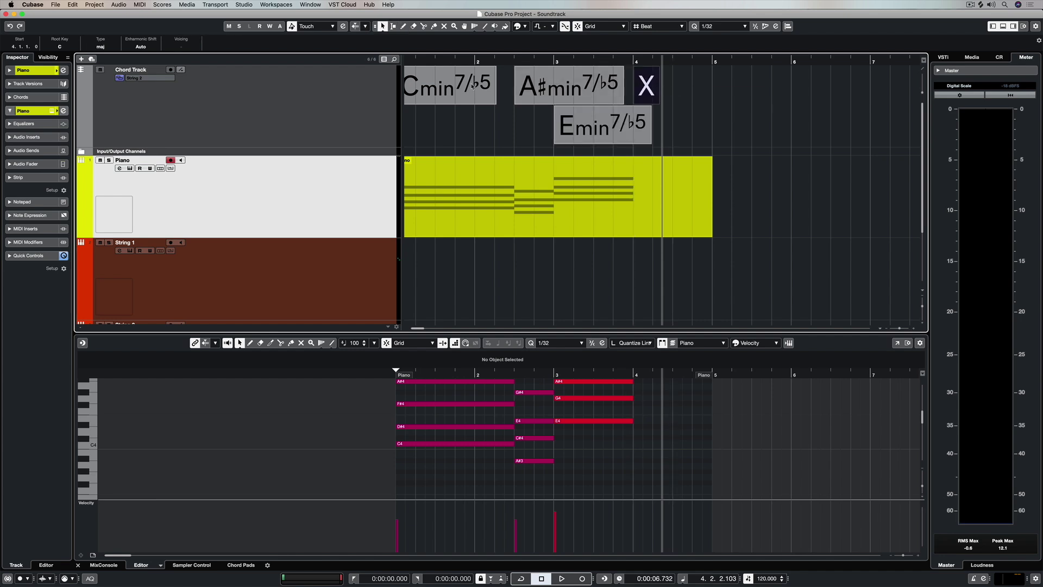
- Make the chord track follow Piano and open the new X chord for editing
{"action": "left_click", "coordinate": [154, 79]}
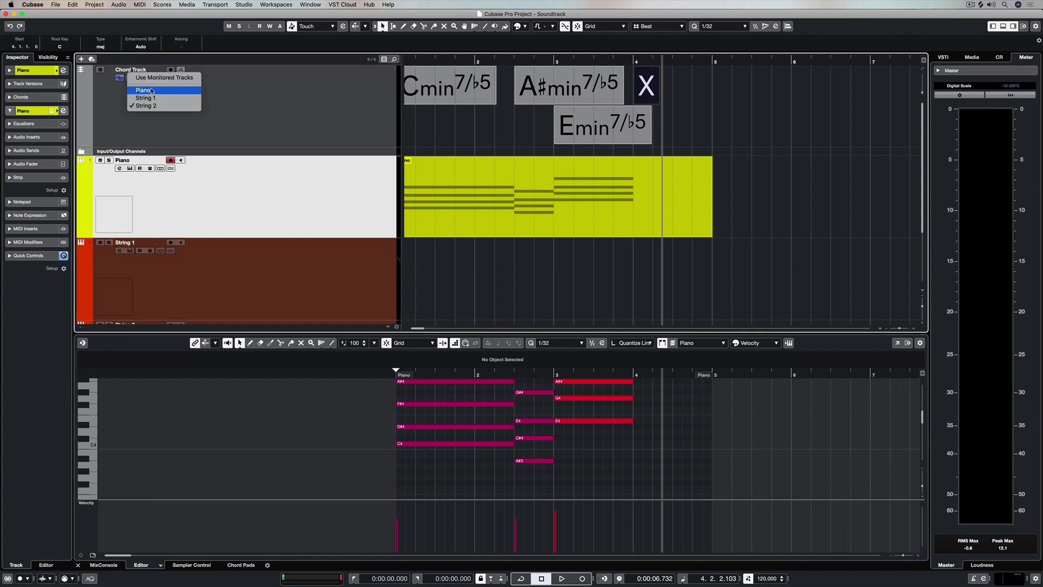
{"action": "left_click", "coordinate": [151, 91]}
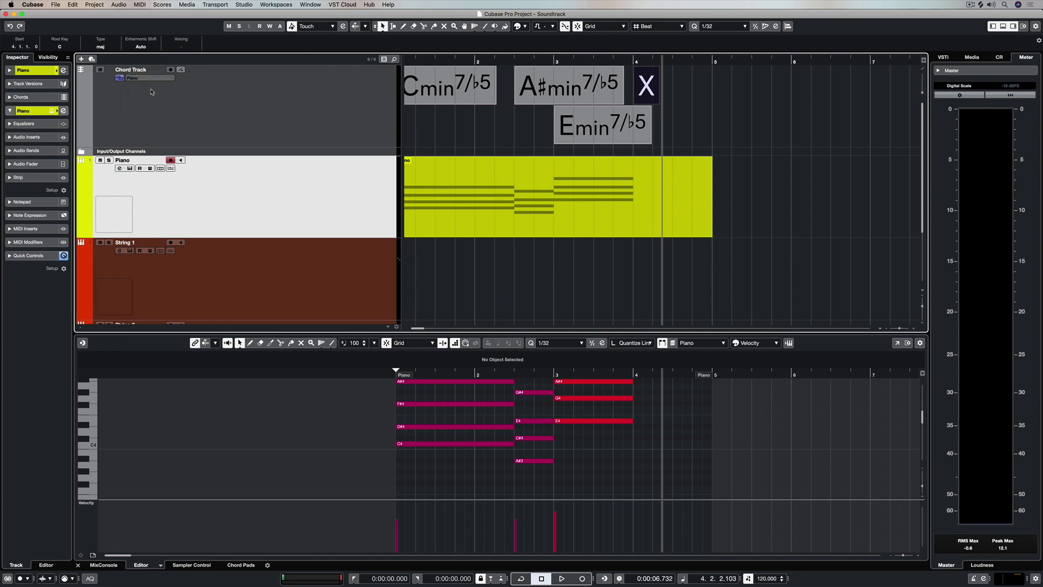
{"action": "left_click", "coordinate": [151, 91]}
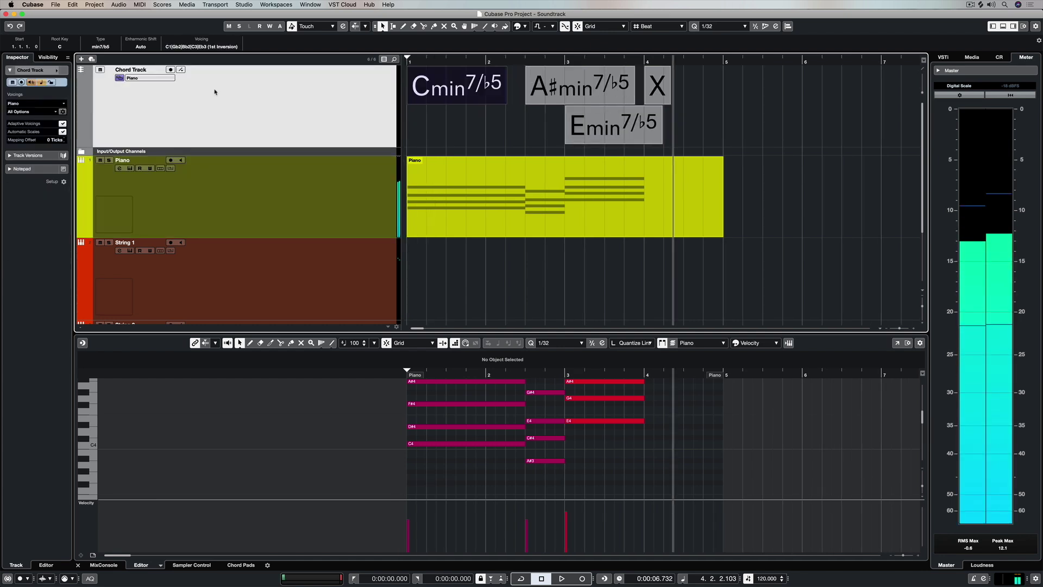
{"action": "key", "text": "Right"}
{"action": "key", "text": "Right"}
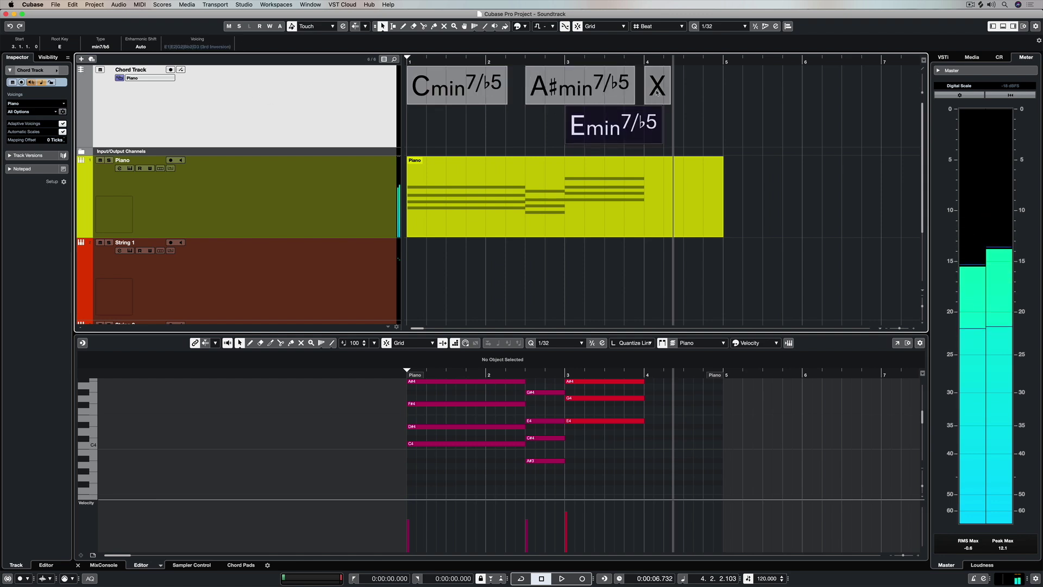
{"action": "double_click", "coordinate": [658, 93]}
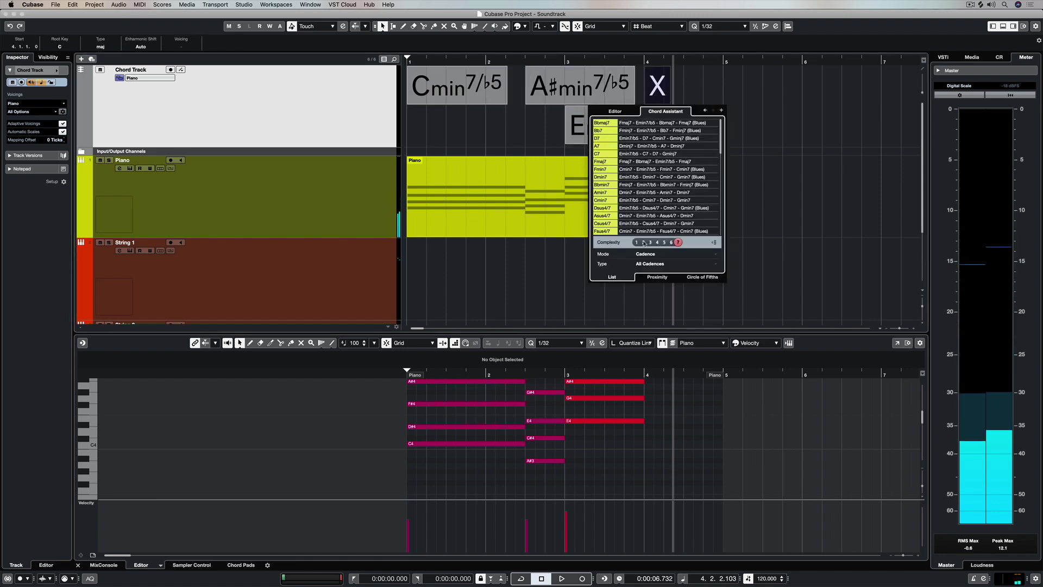
- Audition root, sus4, 7 and Eb-bass choices for the bar-4 chord, then open Chord Assistant
{"action": "left_click", "coordinate": [616, 111]}
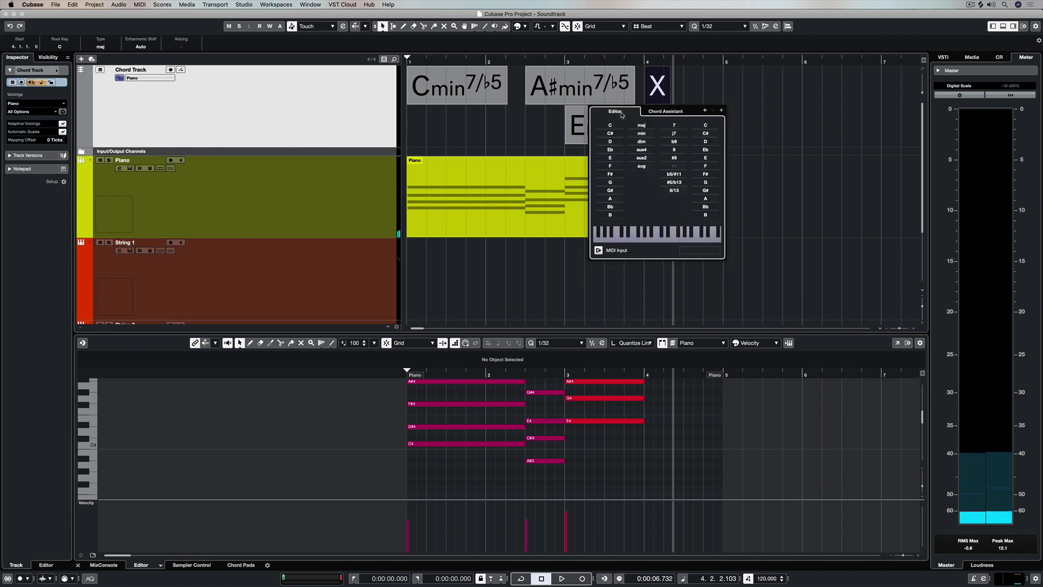
{"action": "left_click", "coordinate": [610, 125]}
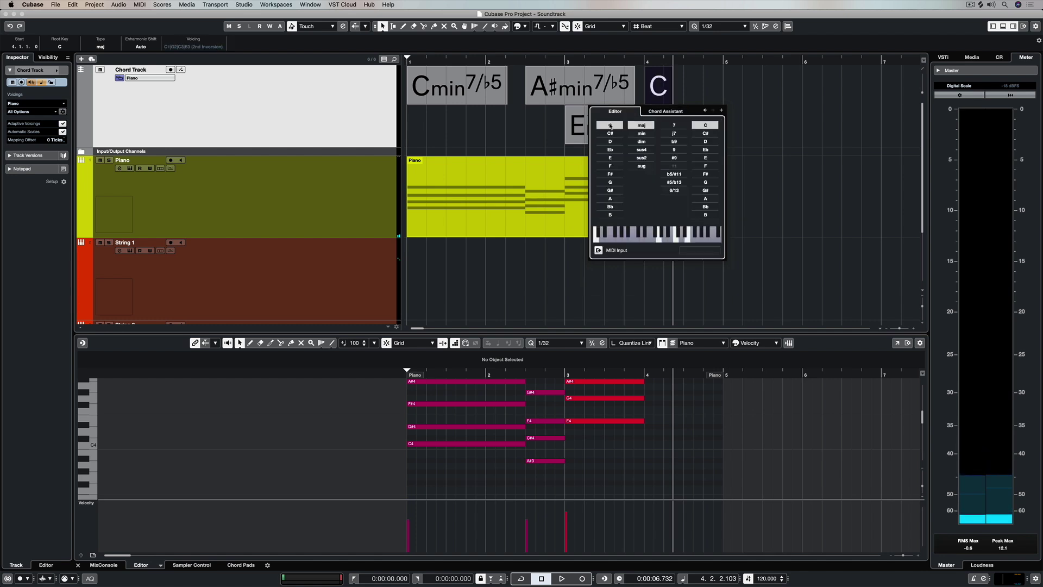
{"action": "left_click", "coordinate": [609, 150]}
{"action": "left_click", "coordinate": [611, 174]}
{"action": "left_click", "coordinate": [642, 149]}
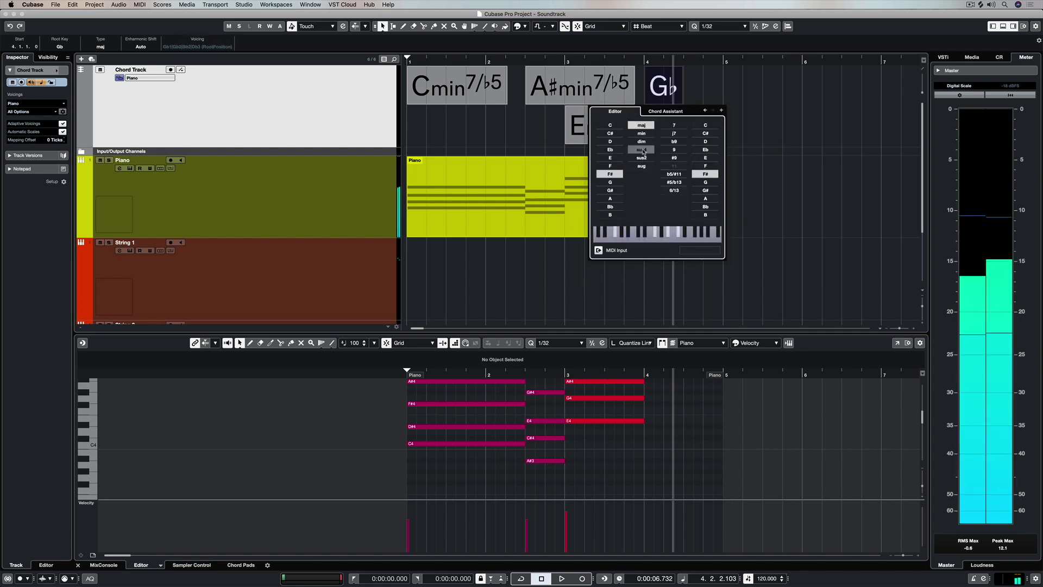
{"action": "left_click", "coordinate": [674, 125]}
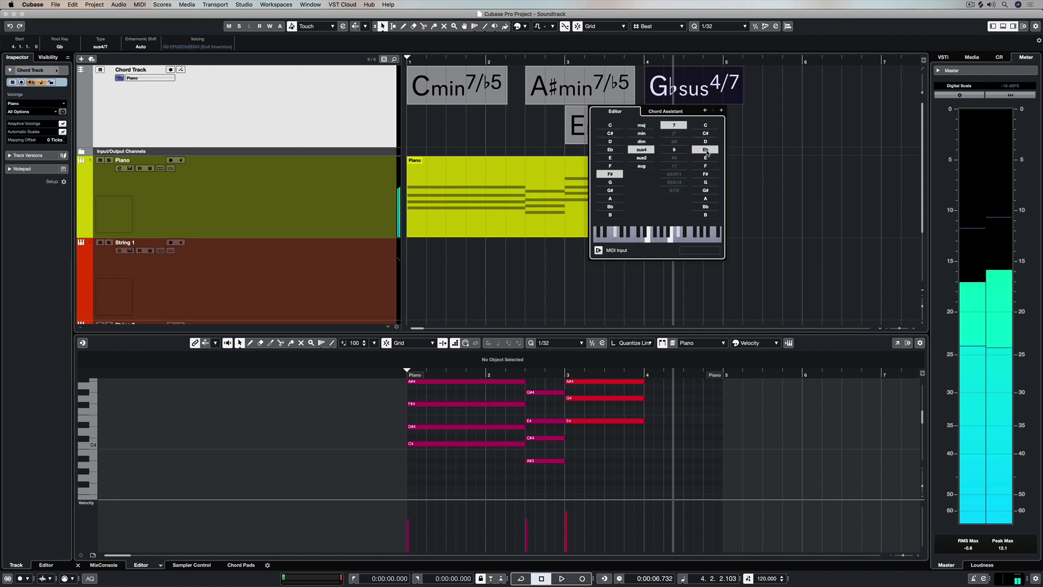
{"action": "left_click", "coordinate": [706, 151]}
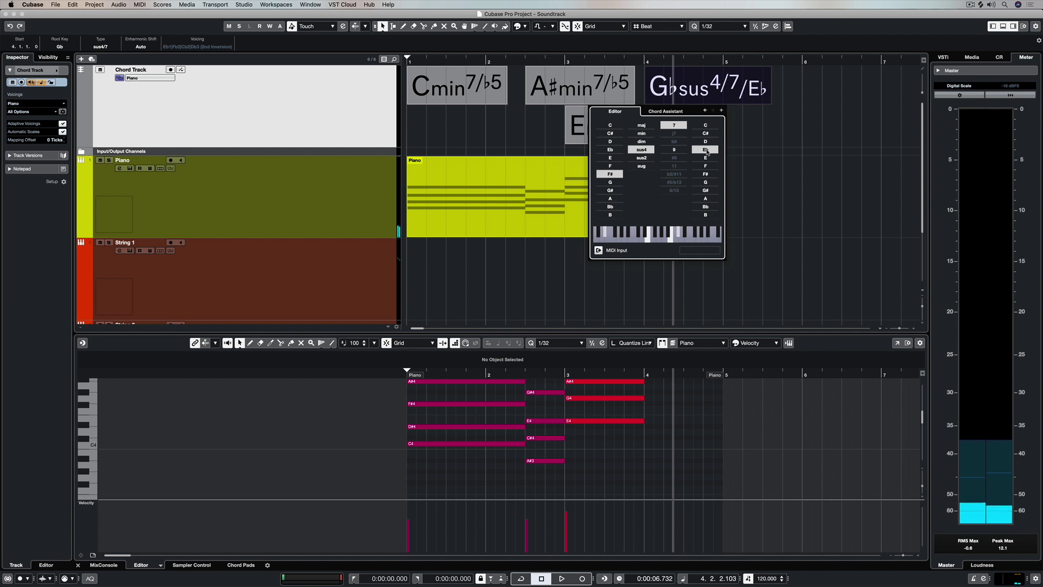
{"action": "left_click", "coordinate": [707, 150]}
{"action": "left_click", "coordinate": [675, 125]}
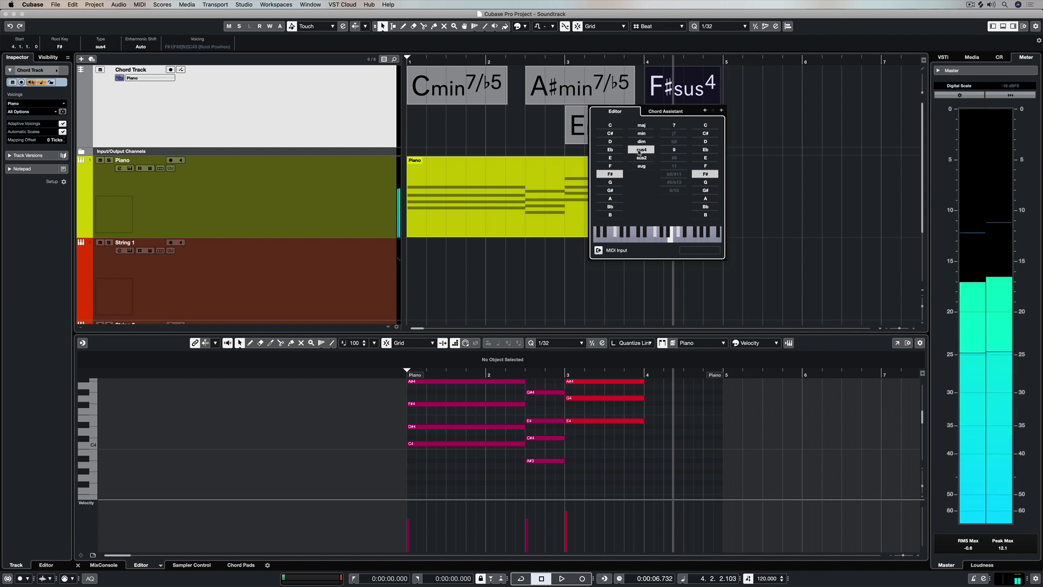
{"action": "left_click", "coordinate": [611, 175]}
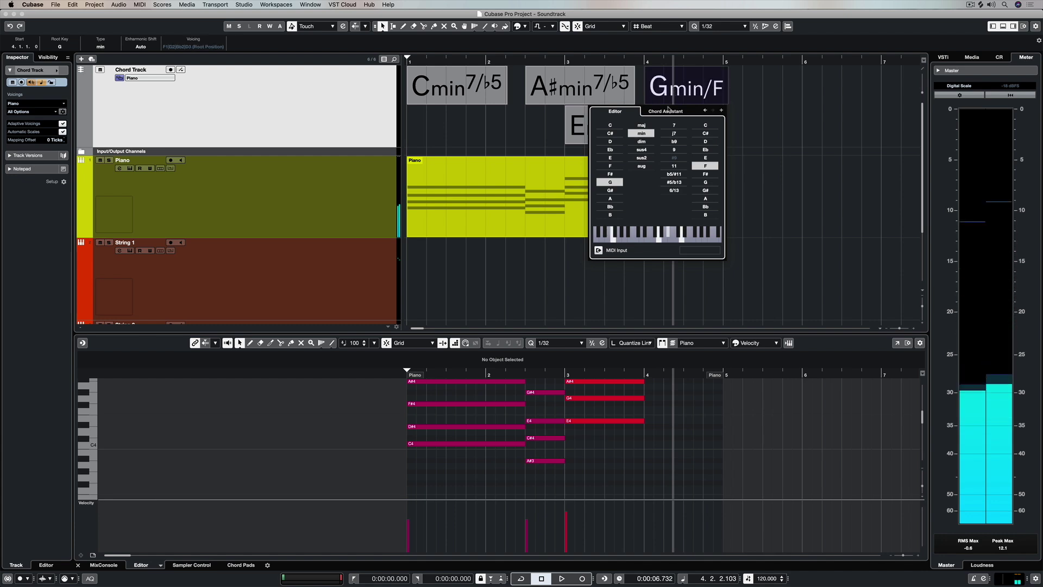
{"action": "left_click", "coordinate": [666, 111]}
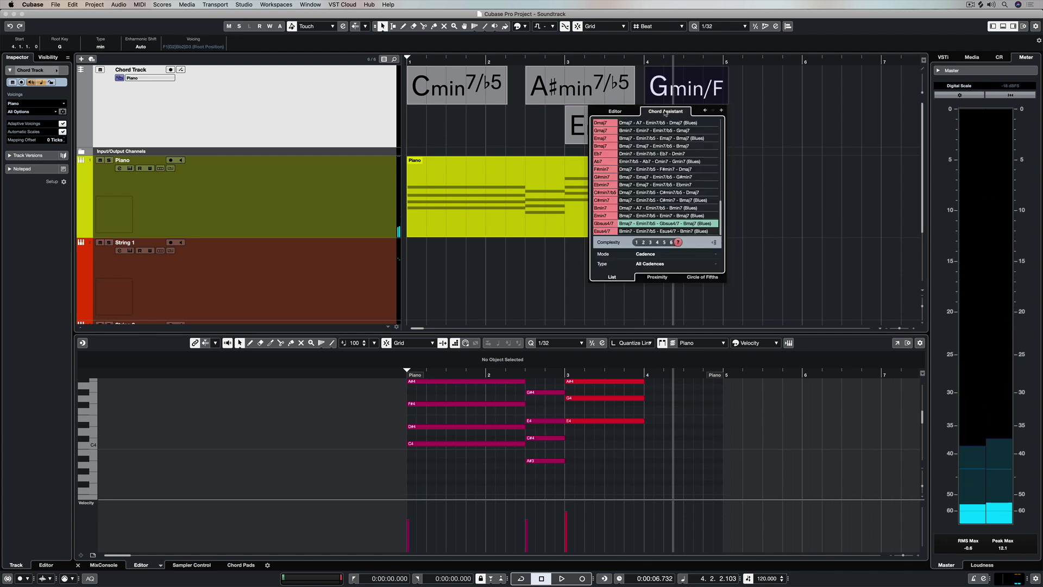
- Raise suggestion complexity to 4 and try Amin7/b5 for the bar-4 chord
{"action": "left_click", "coordinate": [636, 243]}
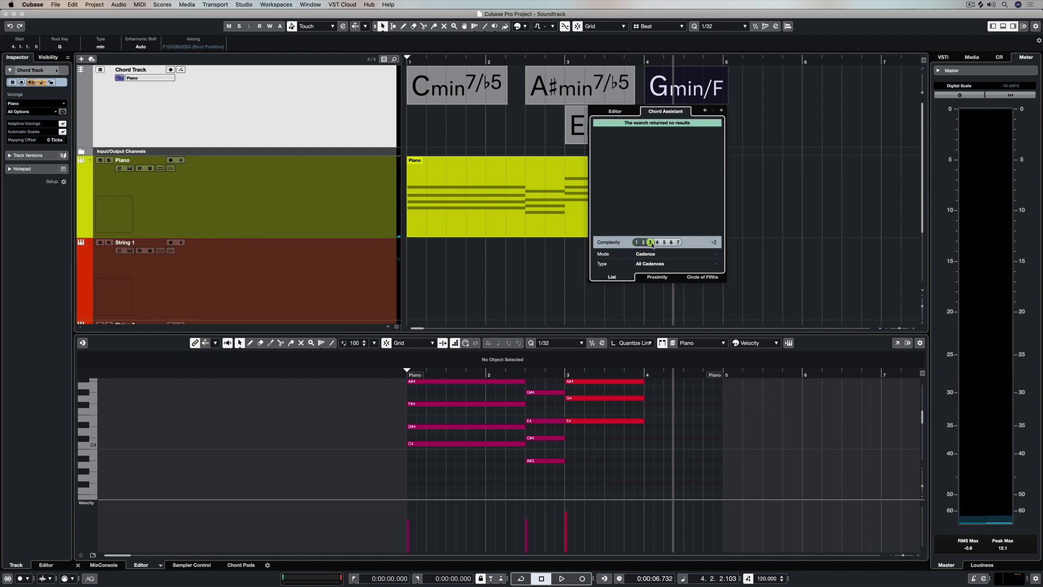
{"action": "left_click", "coordinate": [658, 242]}
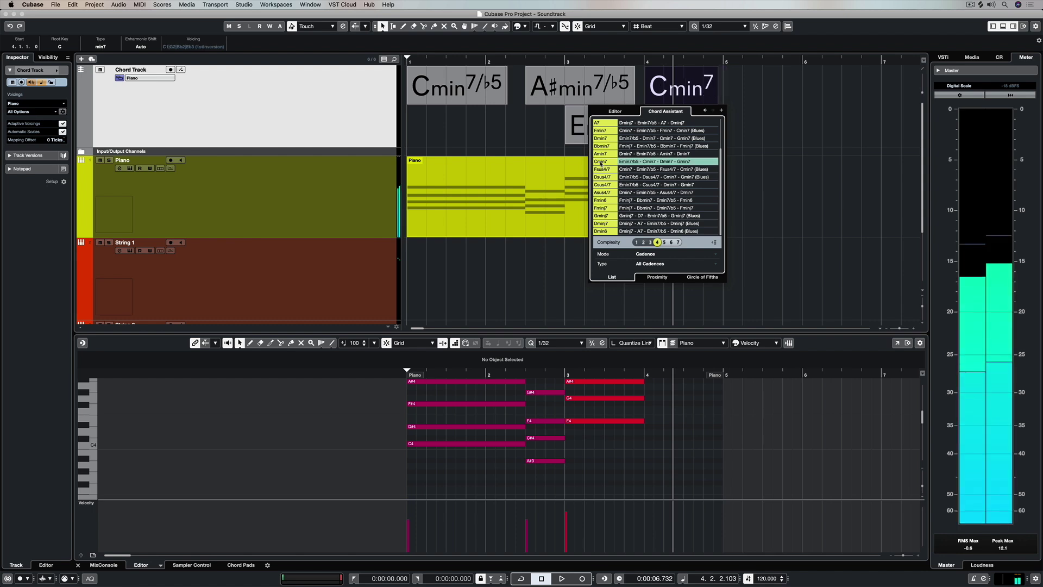
{"action": "left_click", "coordinate": [601, 163]}
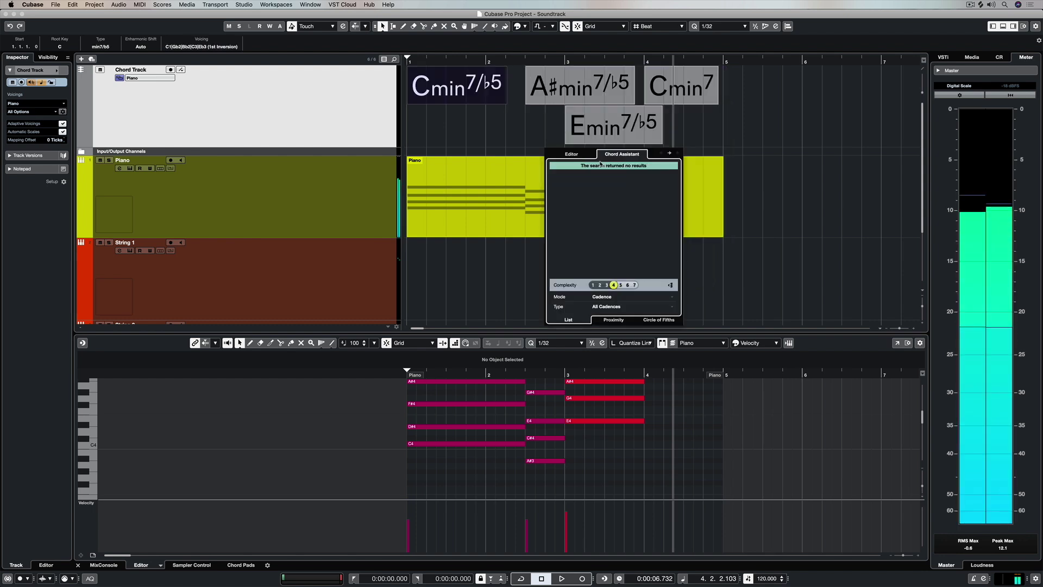
{"action": "key", "text": "Right"}
{"action": "key", "text": "Right"}
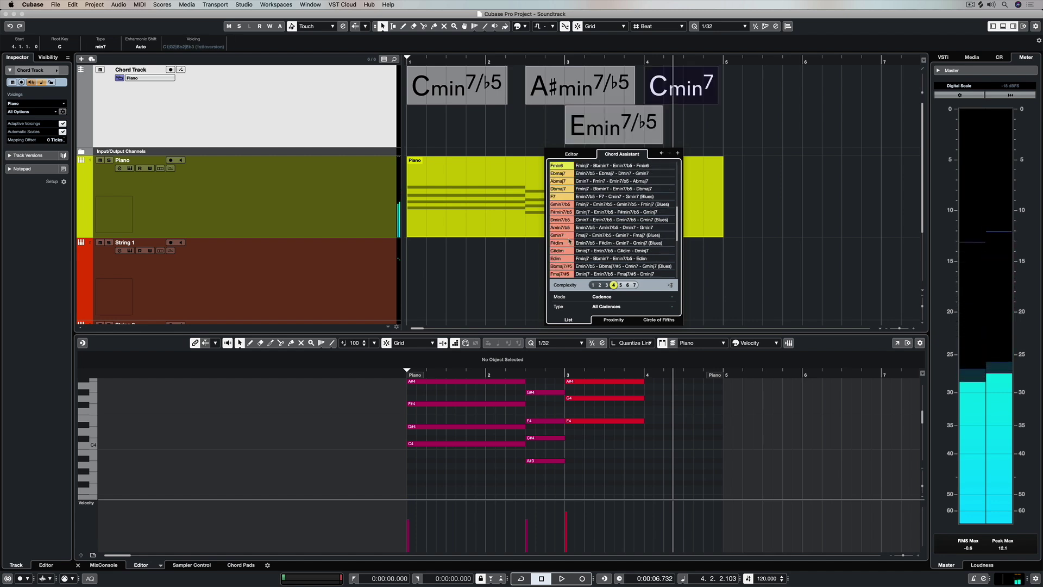
{"action": "left_click", "coordinate": [563, 228]}
{"action": "key", "text": "Left"}
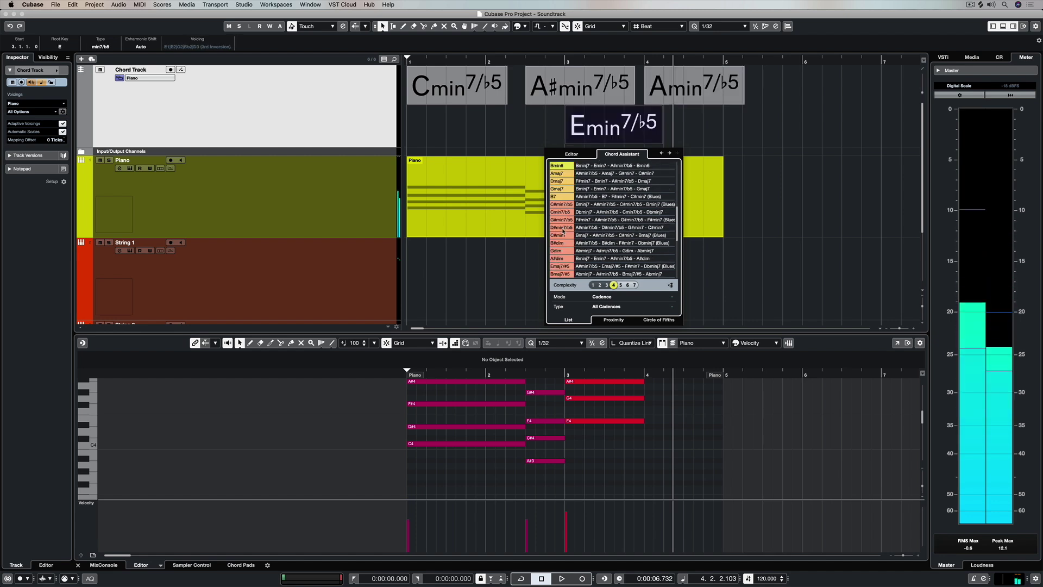
{"action": "key", "text": "Left"}
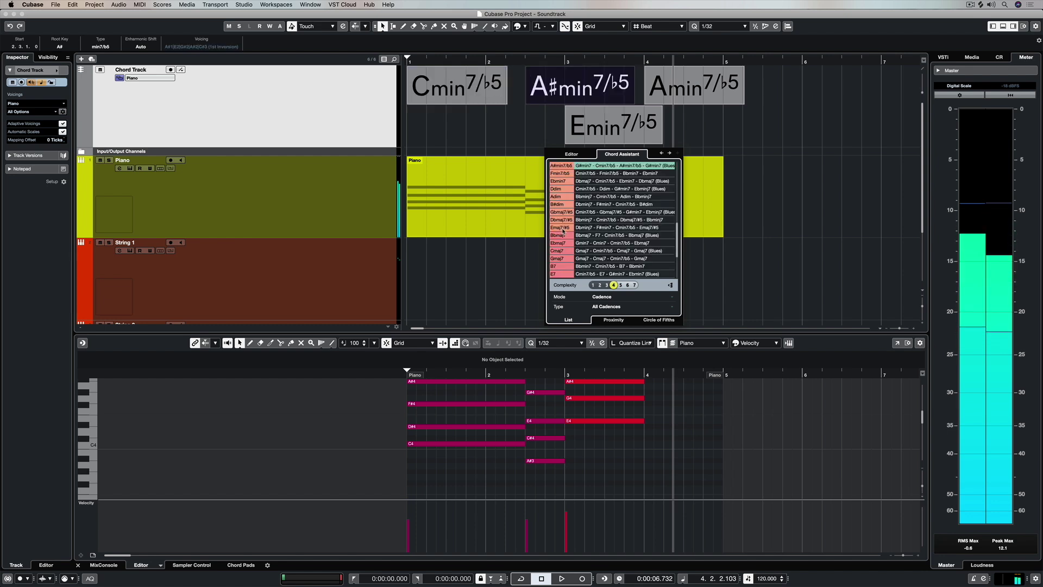
{"action": "key", "text": "Right"}
{"action": "key", "text": "Right"}
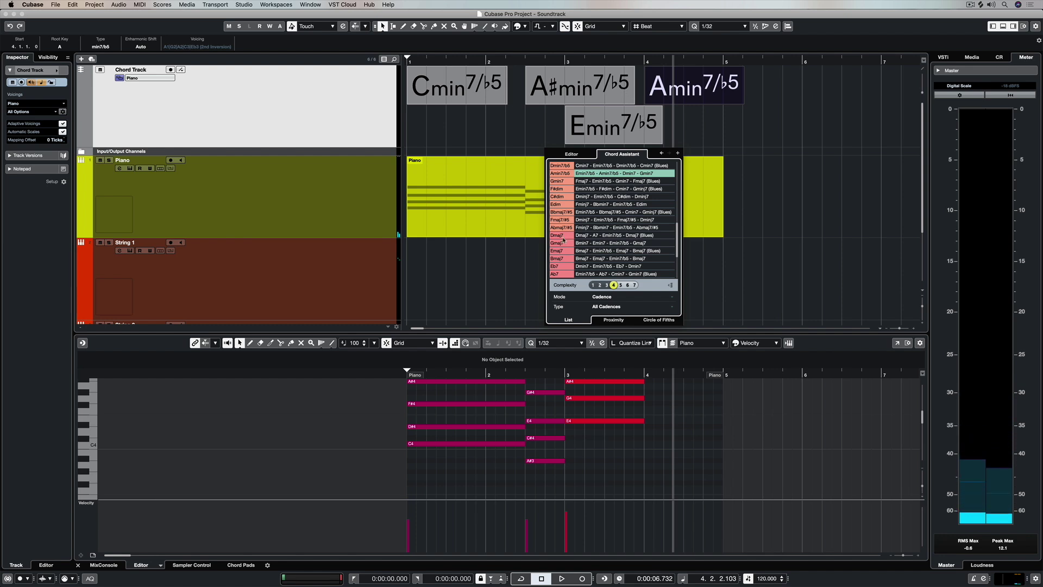
- Try F#min7, G#min7 and Ebmin7, then at complexity 5 settle on Csus4/7 and rewind
{"action": "scroll", "coordinate": [563, 248], "scroll_direction": "down", "scroll_amount": 3}
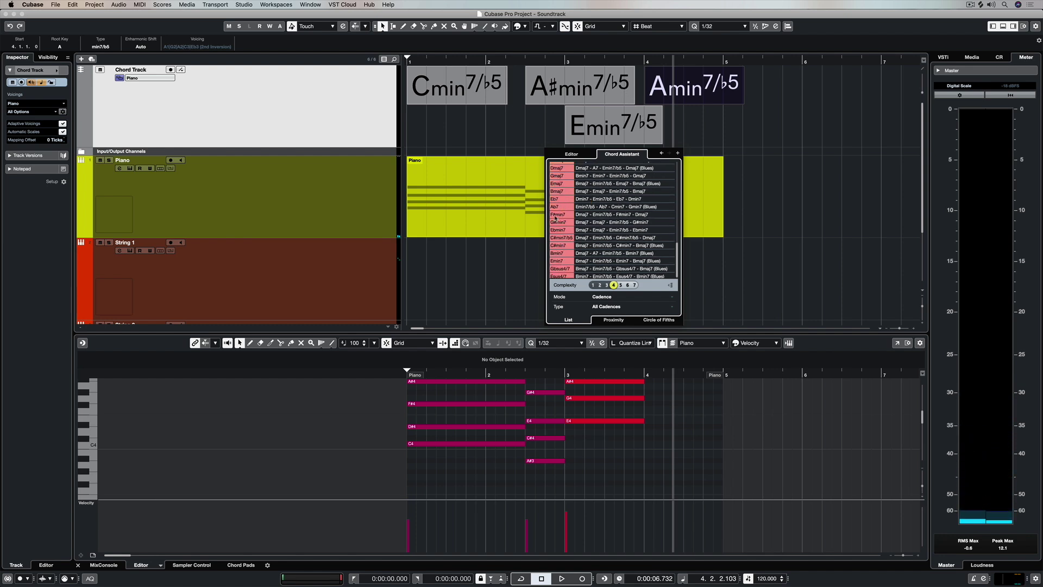
{"action": "left_click", "coordinate": [555, 216]}
{"action": "left_click", "coordinate": [556, 223]}
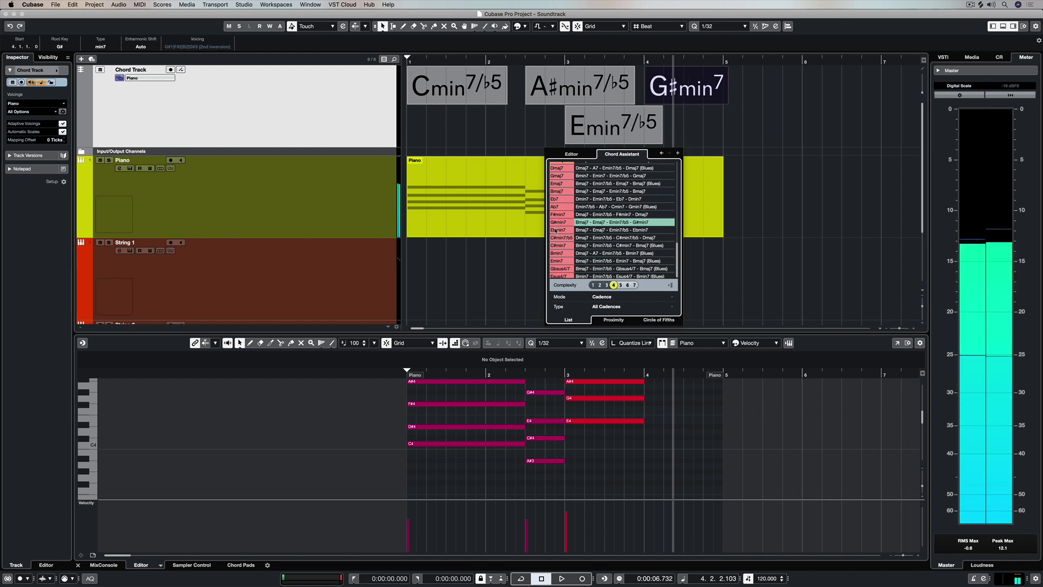
{"action": "left_click", "coordinate": [555, 230]}
{"action": "scroll", "coordinate": [557, 232], "scroll_direction": "up", "scroll_amount": 2}
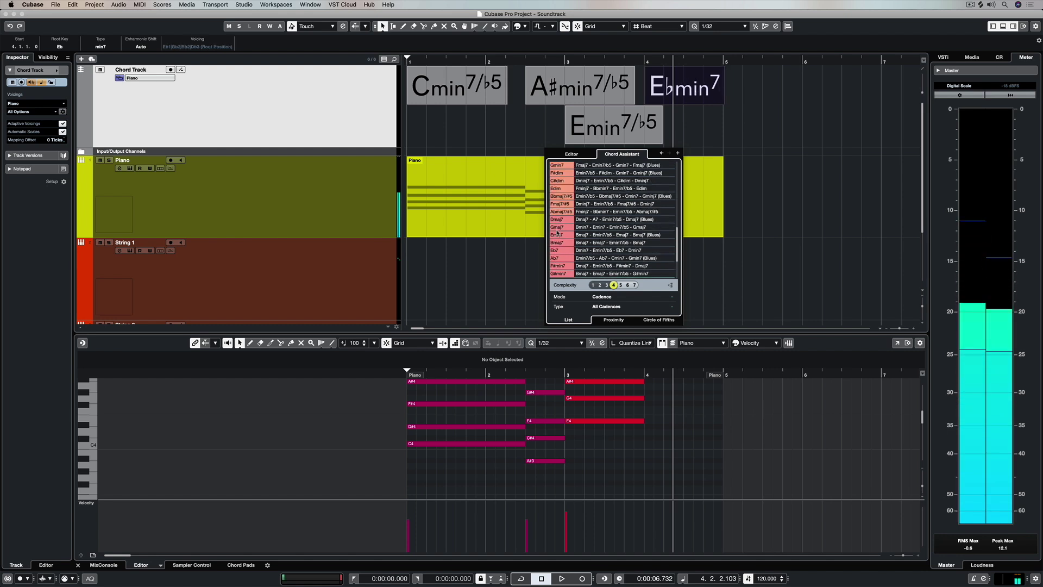
{"action": "left_click", "coordinate": [620, 285]}
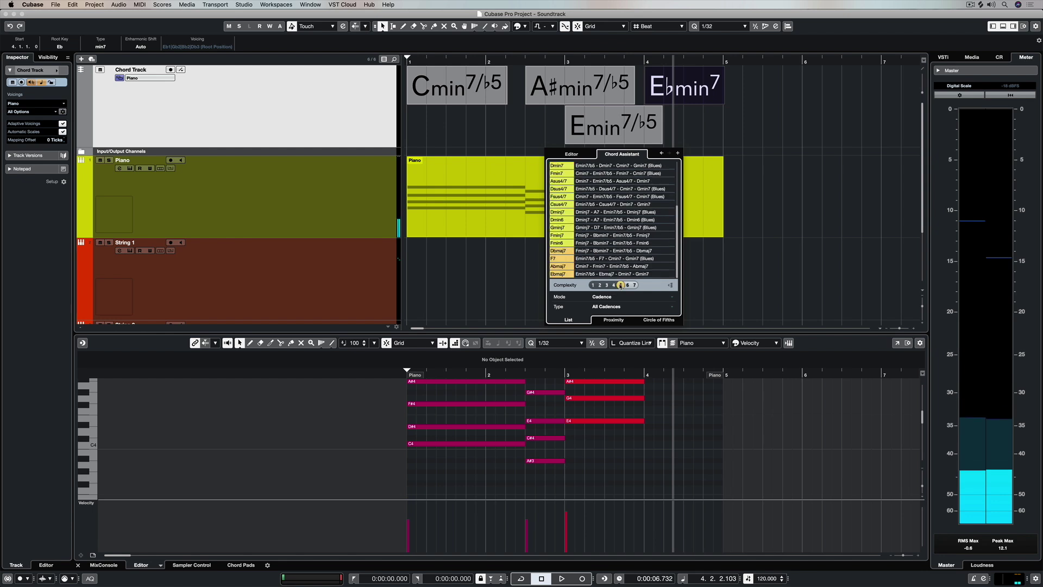
{"action": "scroll", "coordinate": [558, 239], "scroll_direction": "up", "scroll_amount": 3}
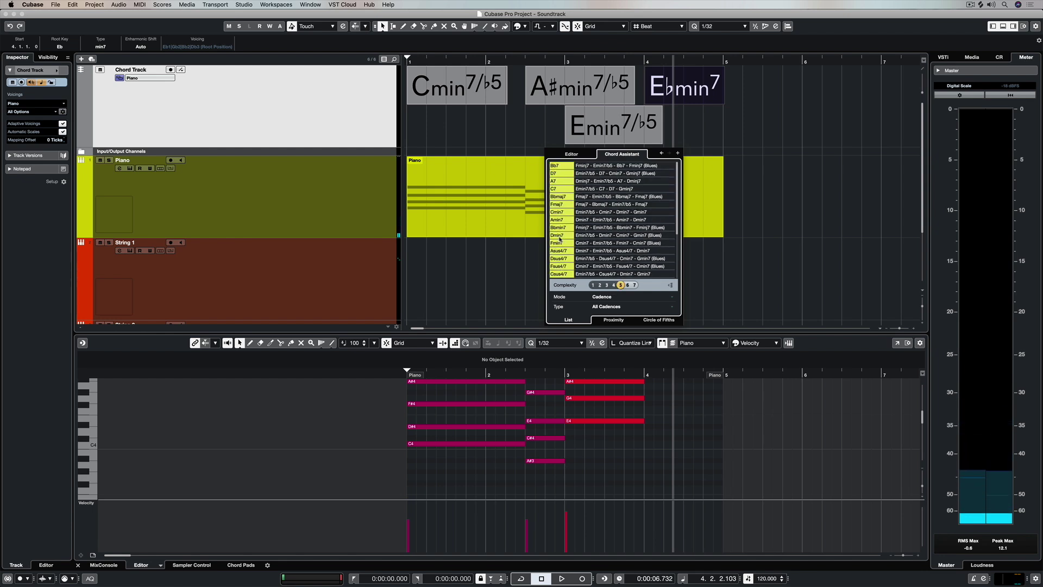
{"action": "scroll", "coordinate": [560, 239], "scroll_direction": "down", "scroll_amount": 1}
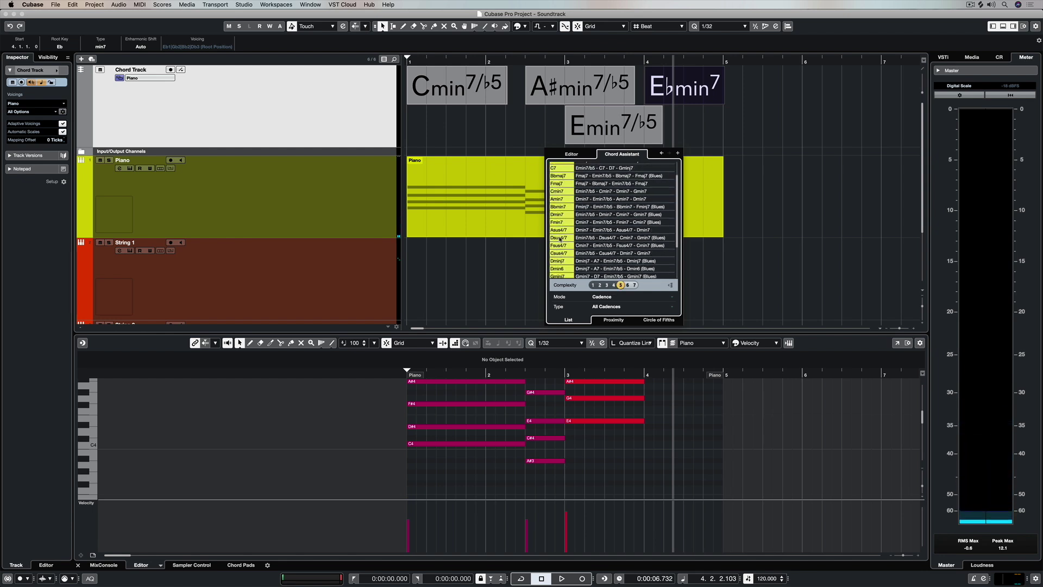
{"action": "left_click", "coordinate": [563, 255]}
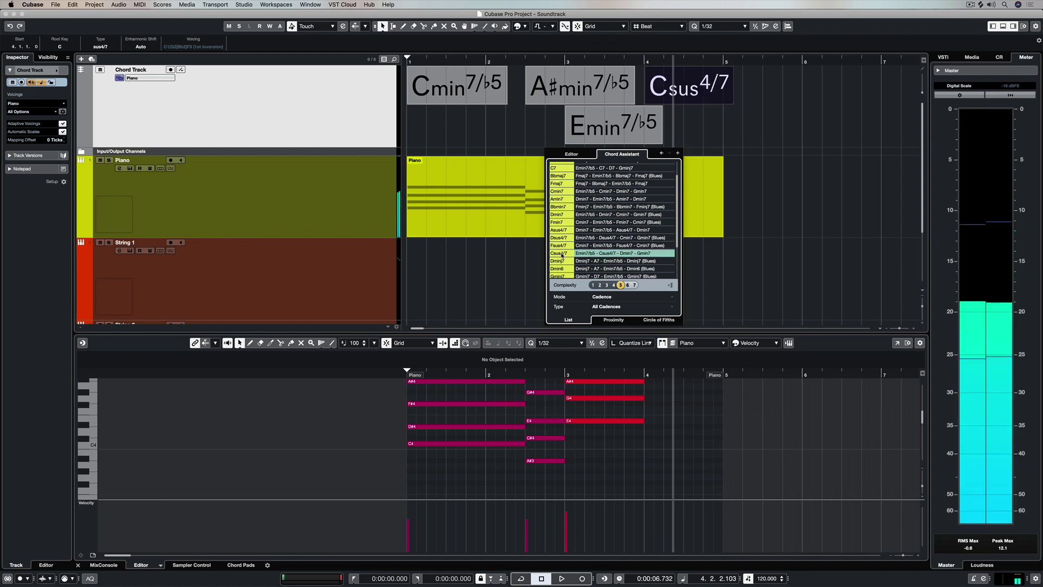
{"action": "key", "text": "comma"}
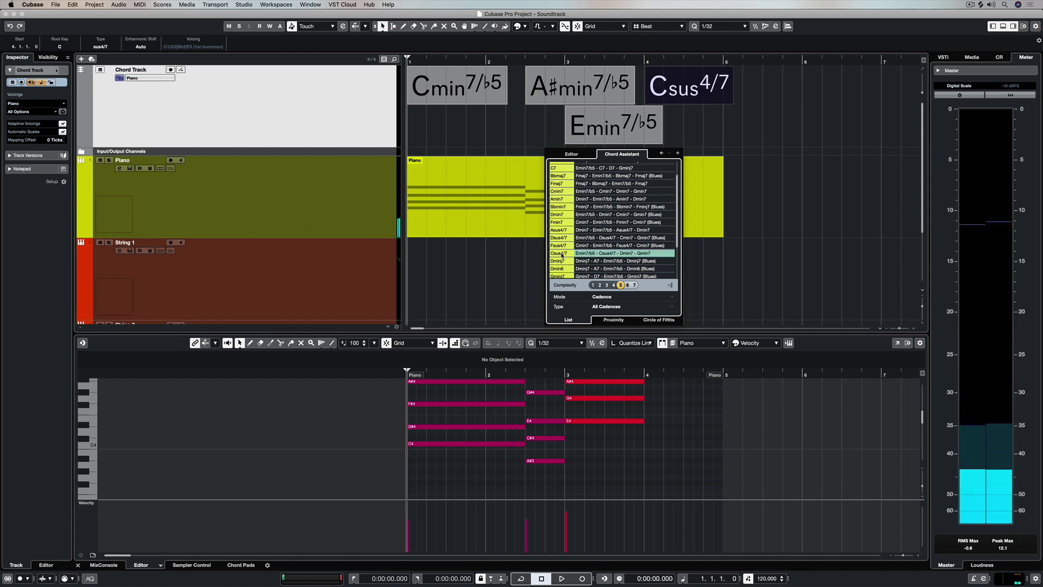
{"action": "left_click", "coordinate": [534, 256]}
- Play the four-chord progression ending on Csus4/7, stopping near the end of bar 4
{"action": "key", "text": "space"}
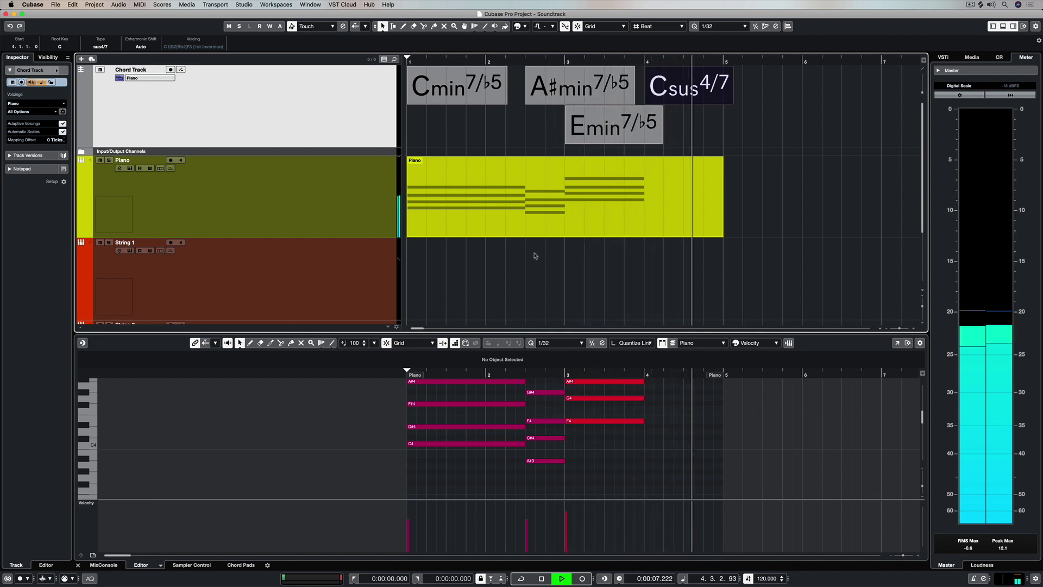
{"action": "key", "text": "space"}
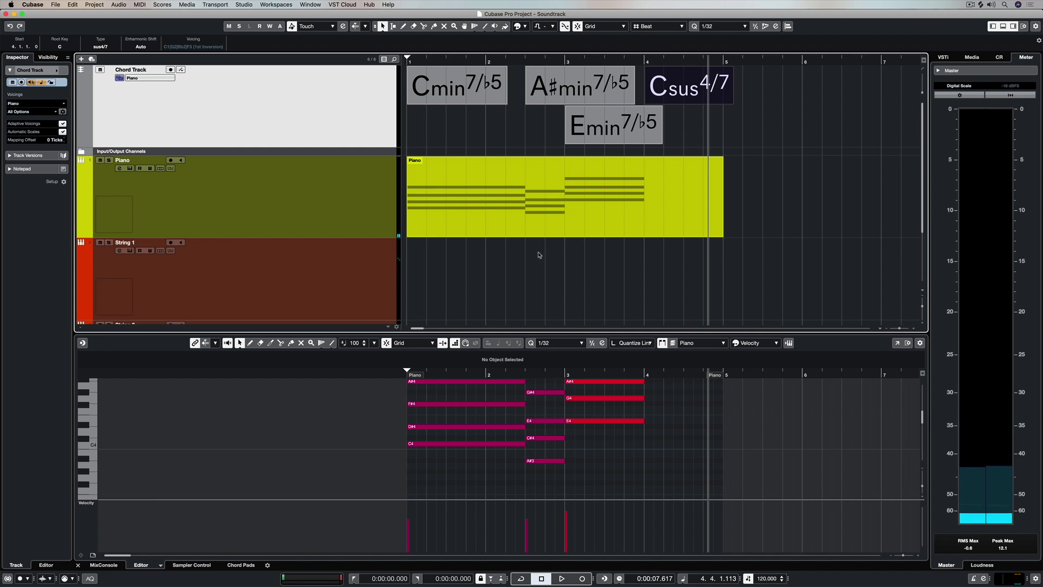
- Drop the Csus4/7 chord onto Piano at bar 4 and glue it into one part spanning bars 1–5
{"action": "left_click_drag", "start_coordinate": [661, 97], "coordinate": [652, 175]}
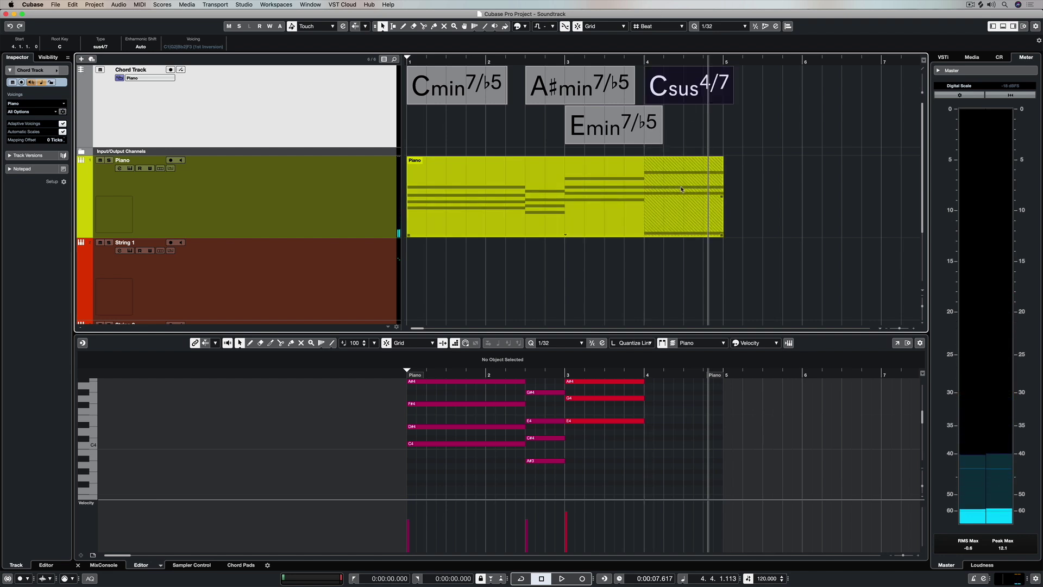
{"action": "left_click", "coordinate": [619, 189]}
{"action": "right_click", "coordinate": [749, 184]}
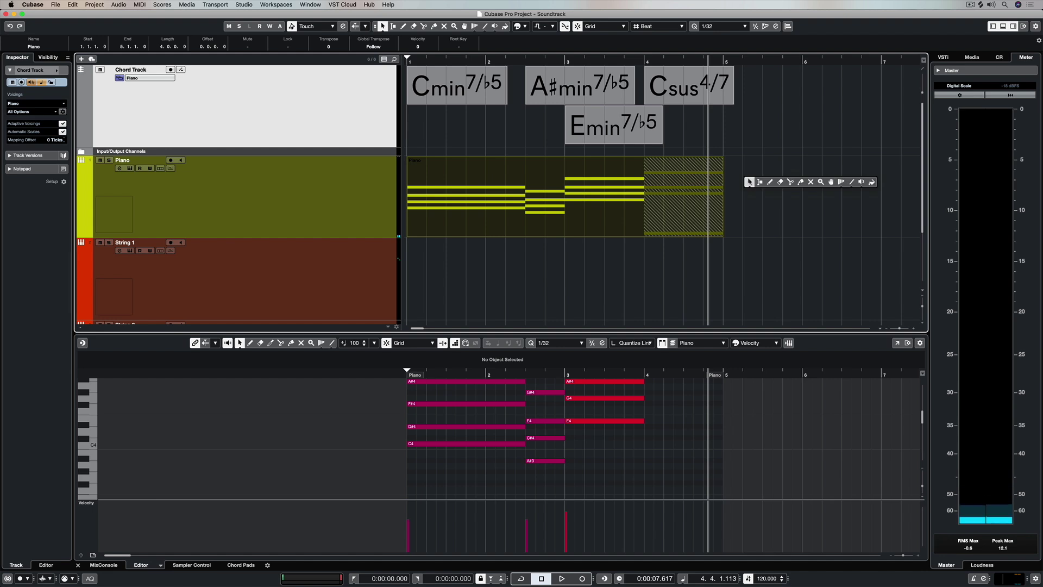
{"action": "left_click", "coordinate": [800, 182]}
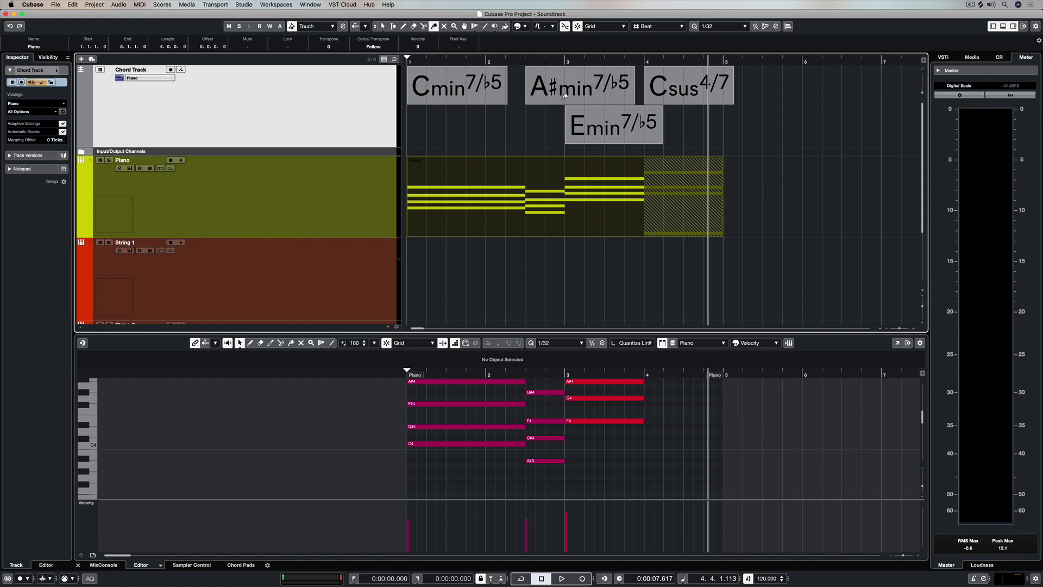
{"action": "left_click", "coordinate": [742, 194]}
{"action": "left_click", "coordinate": [662, 196]}
{"action": "left_click", "coordinate": [778, 191]}
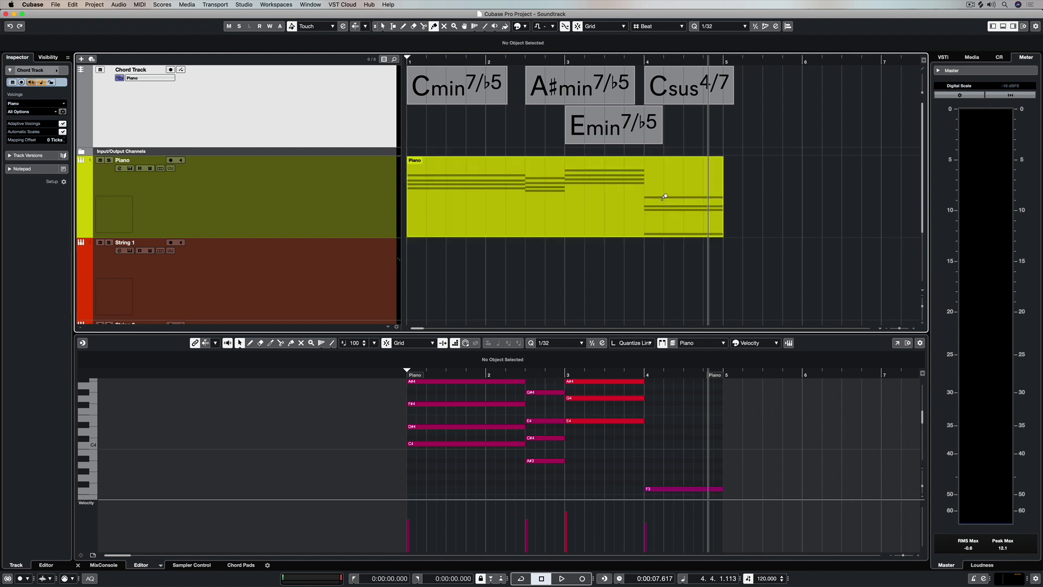
{"action": "key", "text": "1"}
{"action": "left_click", "coordinate": [535, 61]}
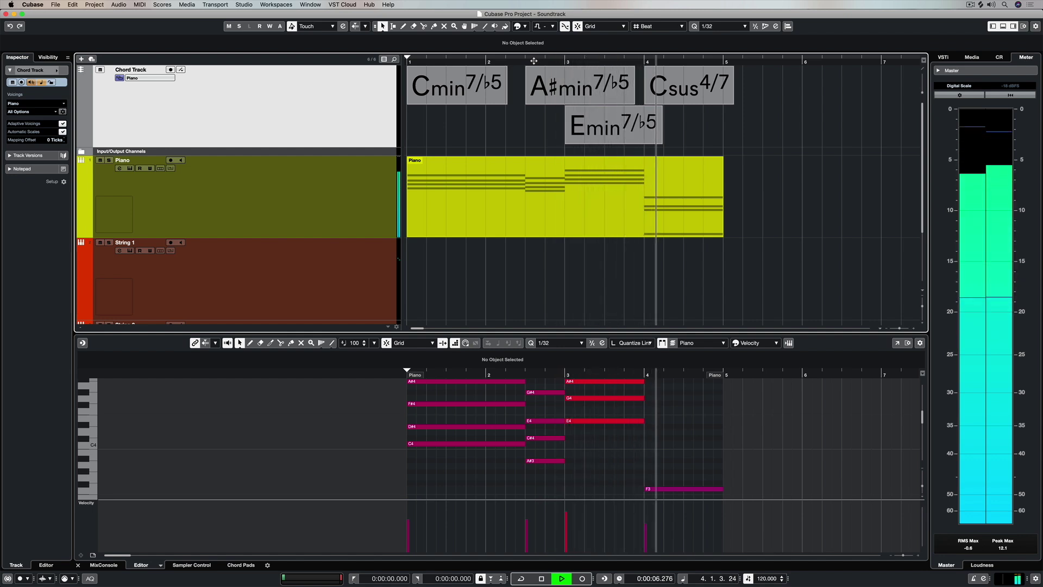
{"action": "key", "text": "space"}
- In the Key Editor, invert the bar-4 Csus4/7 notes so the low F3 becomes F5
{"action": "left_click", "coordinate": [696, 219]}
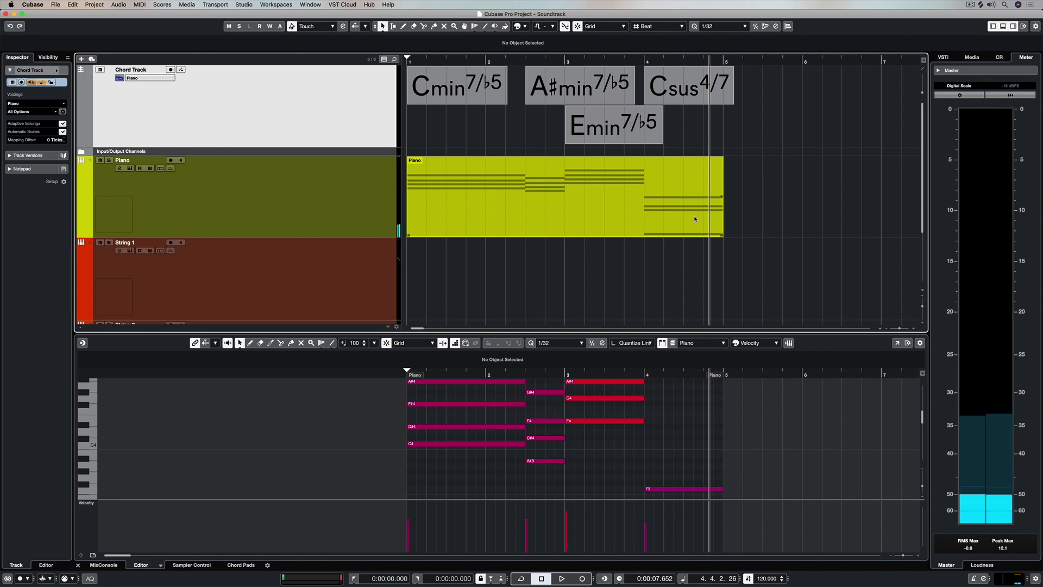
{"action": "left_click", "coordinate": [830, 306]}
{"action": "left_click", "coordinate": [899, 343]}
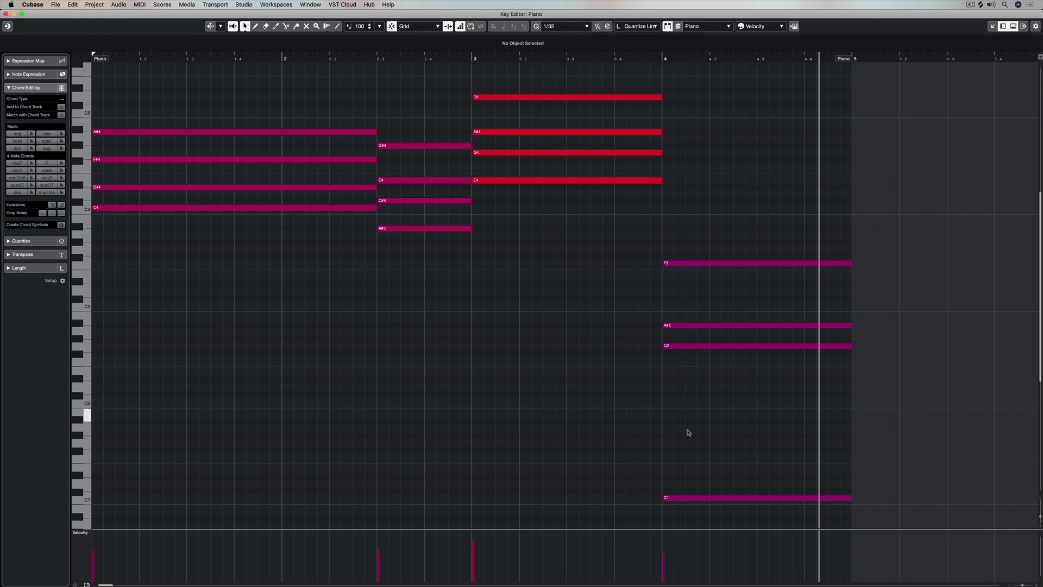
{"action": "left_click_drag", "start_coordinate": [691, 509], "coordinate": [629, 469]}
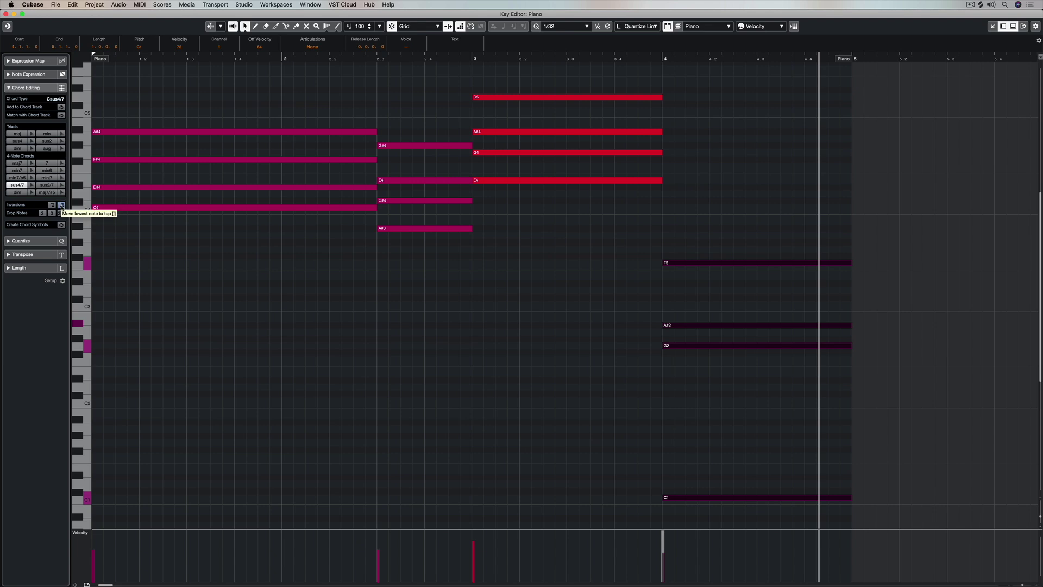
{"action": "left_click", "coordinate": [61, 206]}
{"action": "left_click", "coordinate": [61, 206]}
{"action": "left_click", "coordinate": [61, 206]}
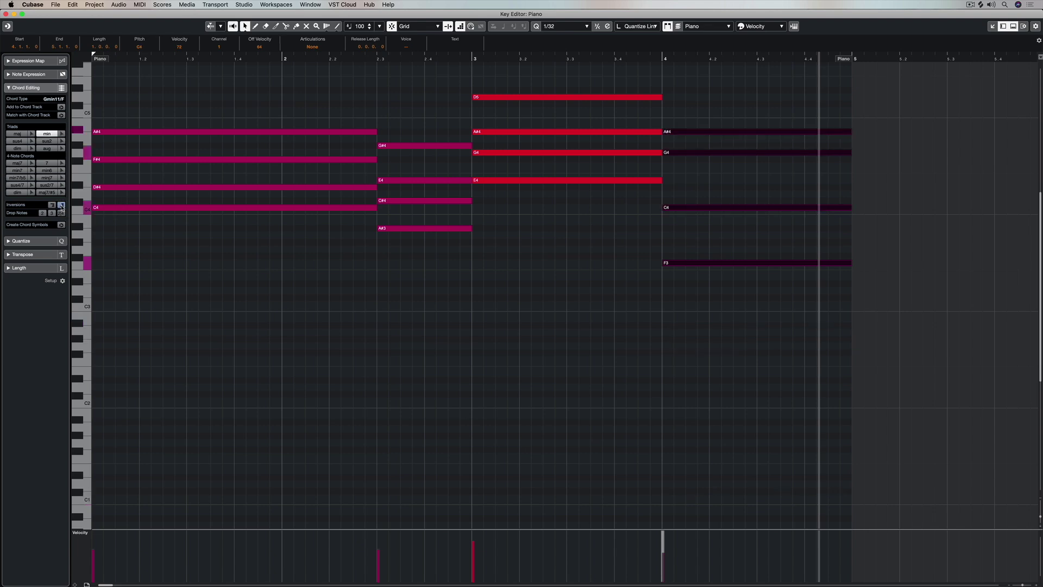
{"action": "left_click", "coordinate": [62, 206]}
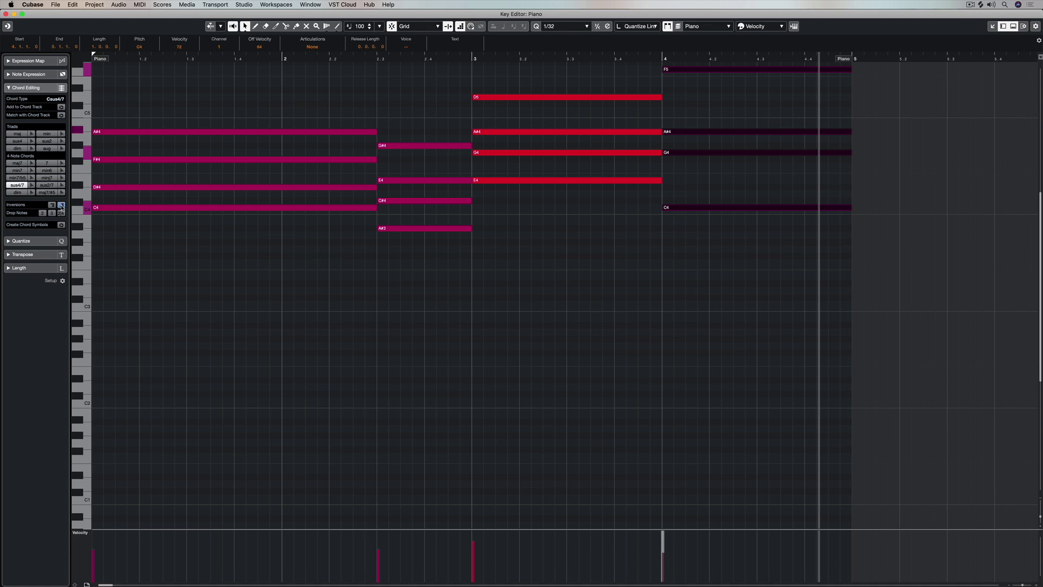
- Play from bar 2.2 to hear the new voicing and return to the project window
{"action": "left_click", "coordinate": [349, 58]}
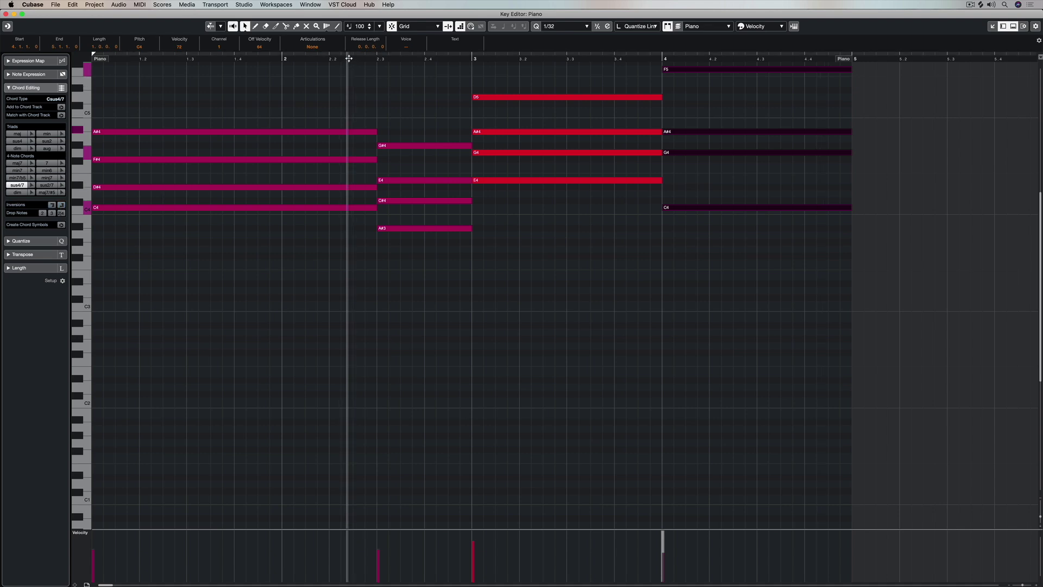
{"action": "key", "text": "space"}
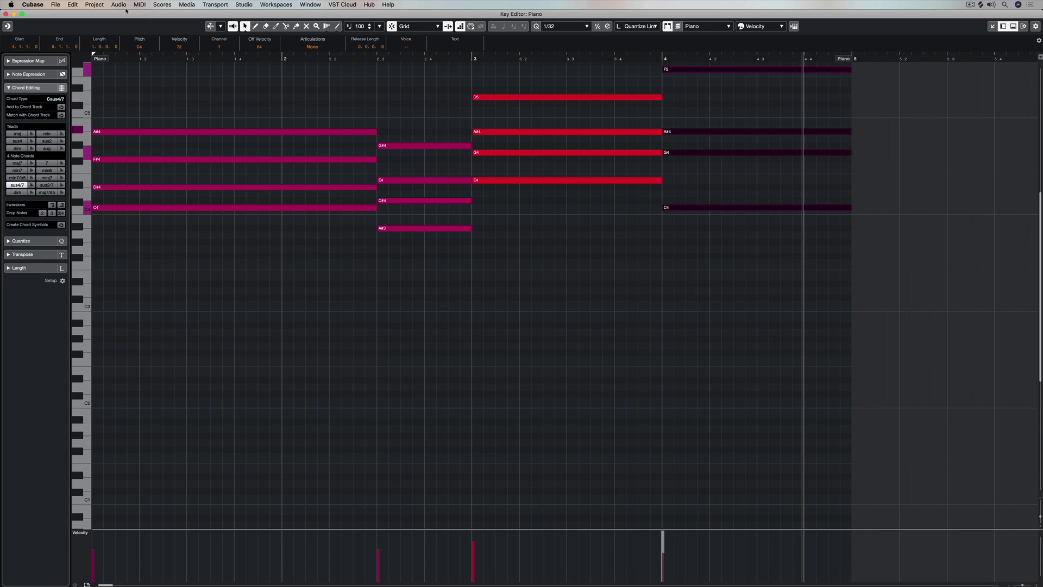
{"action": "left_click", "coordinate": [5, 14]}
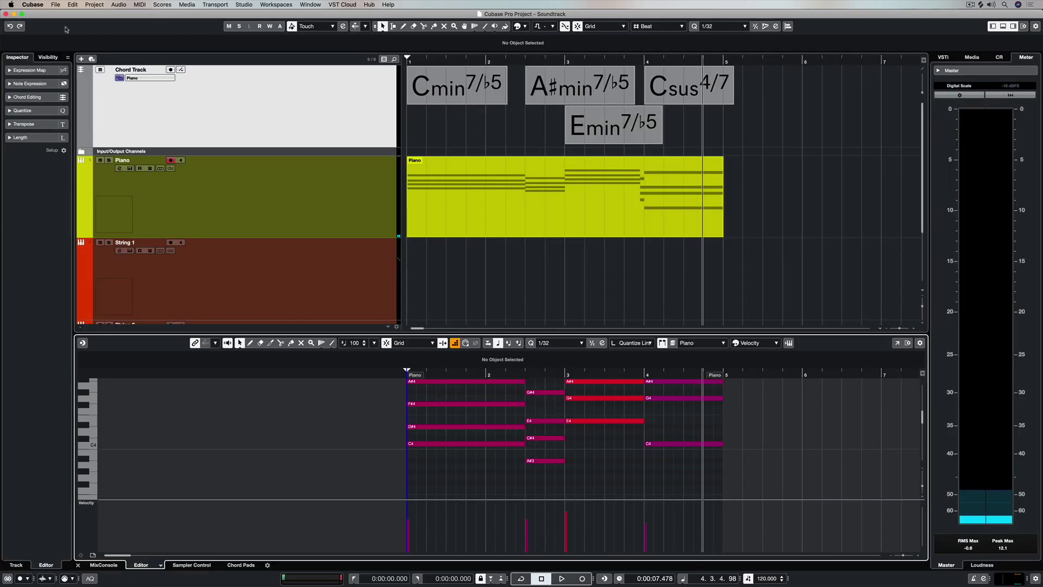
- Set the chord track's voicing source to String 2 and play the progression from the start
{"action": "left_click", "coordinate": [136, 78]}
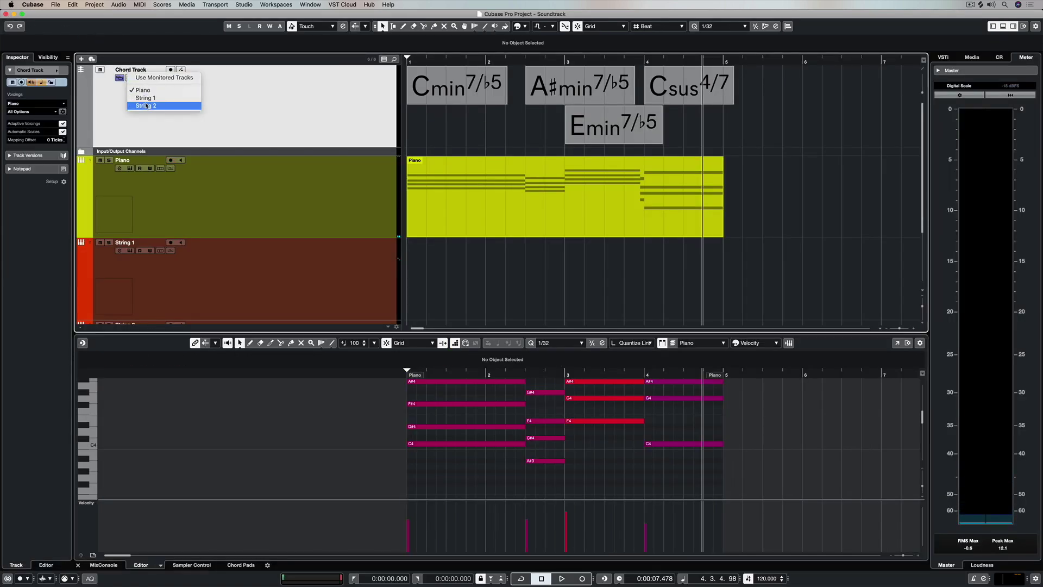
{"action": "left_click", "coordinate": [145, 105]}
{"action": "key", "text": "Home"}
{"action": "key", "text": "space"}
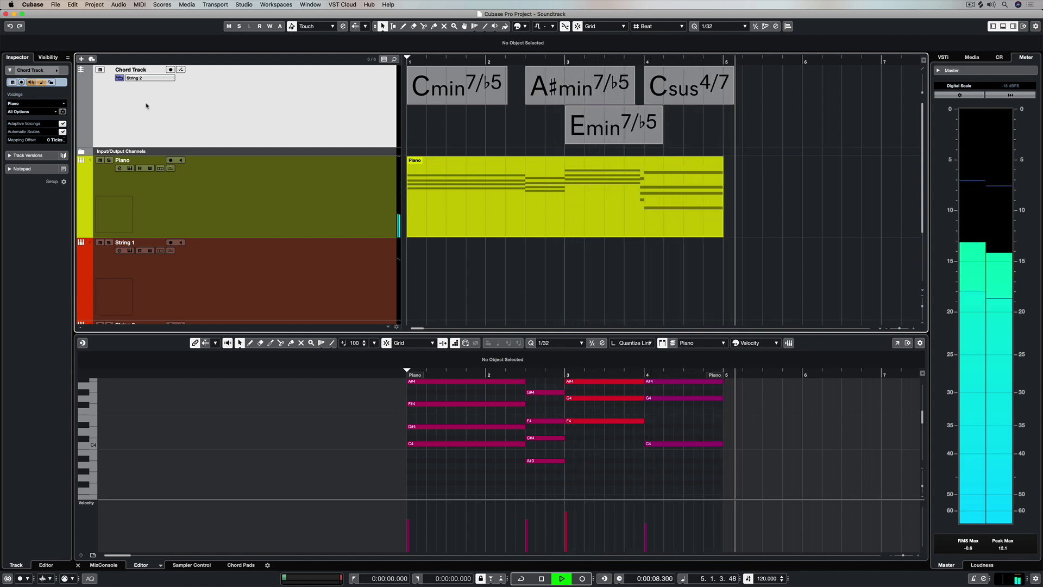
{"action": "key", "text": "space"}
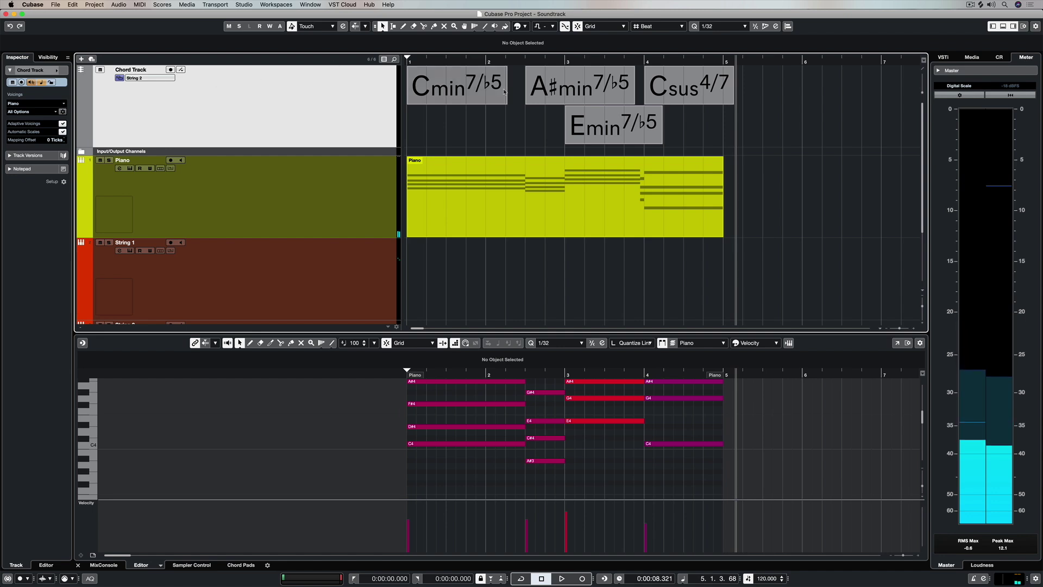
- Marquee-select the four chord events and audition them
{"action": "left_click_drag", "start_coordinate": [694, 132], "coordinate": [445, 87]}
{"action": "left_click", "coordinate": [441, 87]}
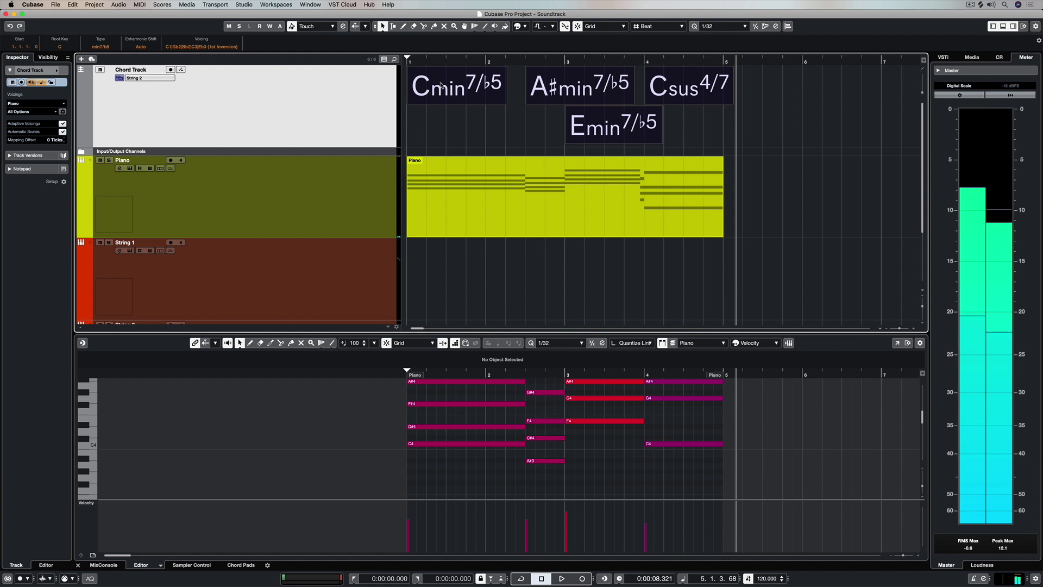
{"action": "left_click", "coordinate": [443, 127]}
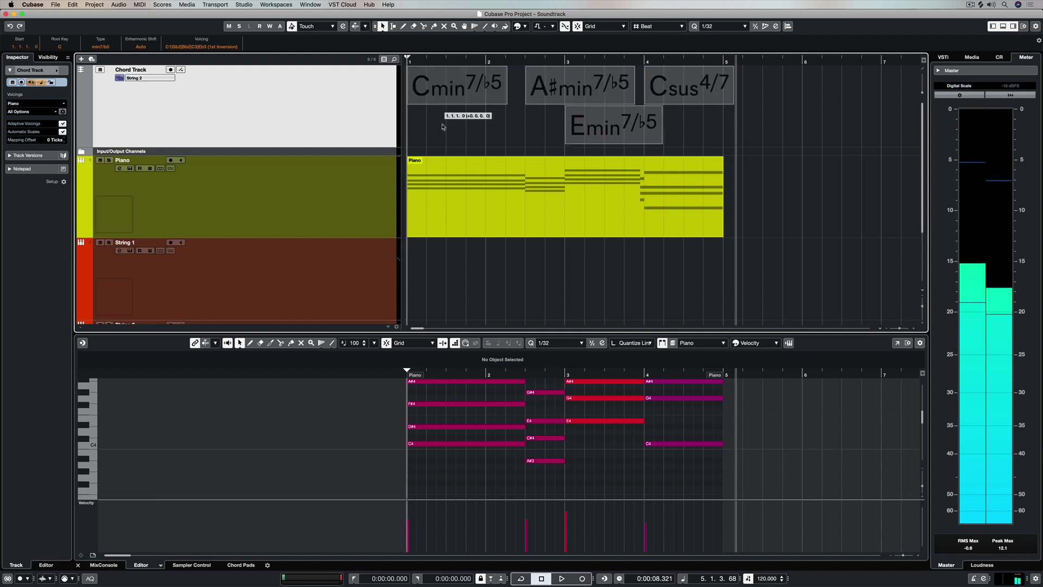
{"action": "key", "text": "Delete"}
{"action": "scroll", "coordinate": [438, 272], "scroll_direction": "down", "scroll_amount": 3}
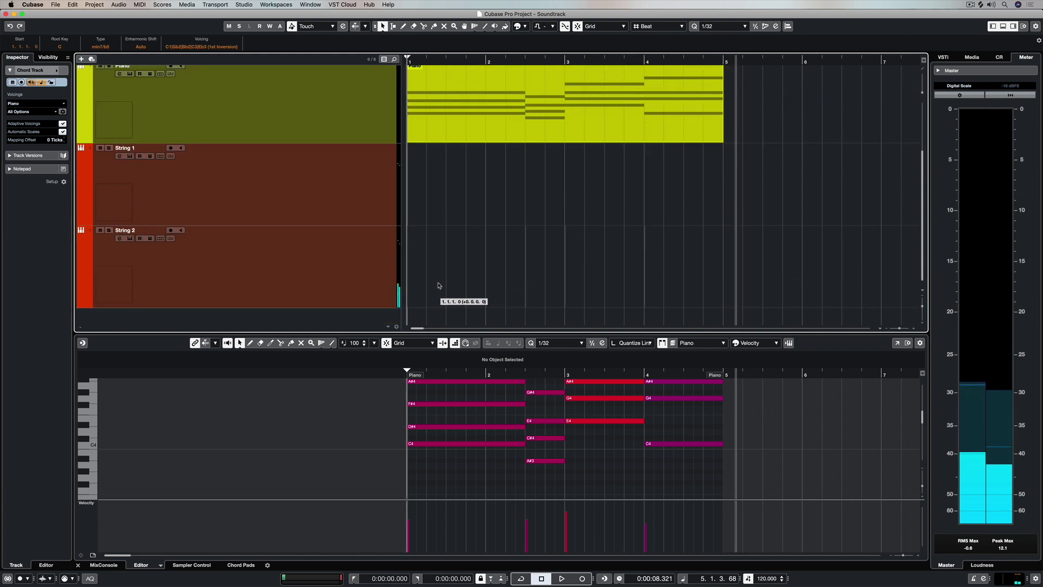
- Copy the chord events onto String 2 as MIDI and glue its four parts into one
{"action": "left_click_drag", "start_coordinate": [438, 286], "coordinate": [432, 244]}
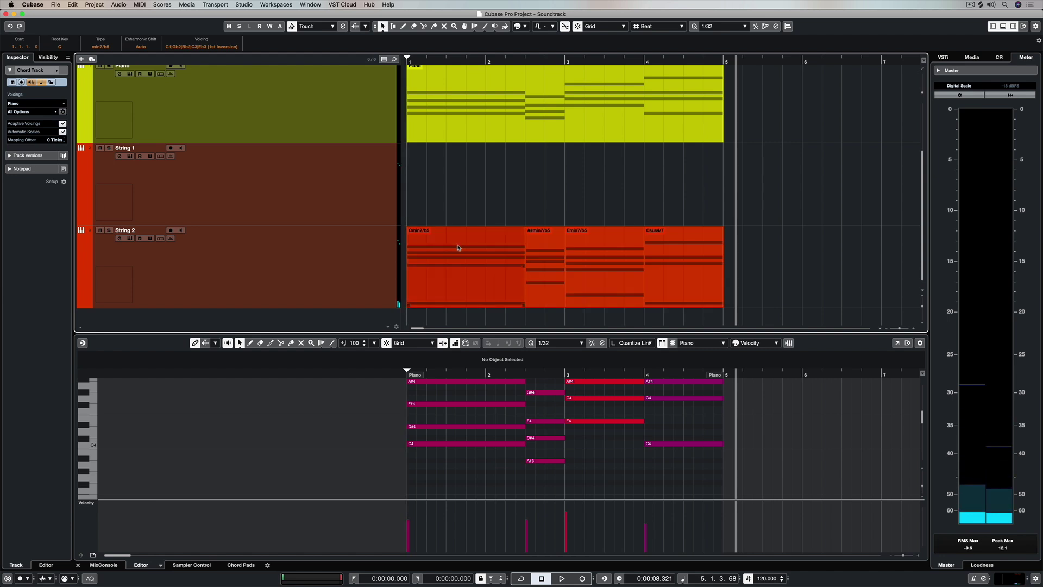
{"action": "key", "text": "space"}
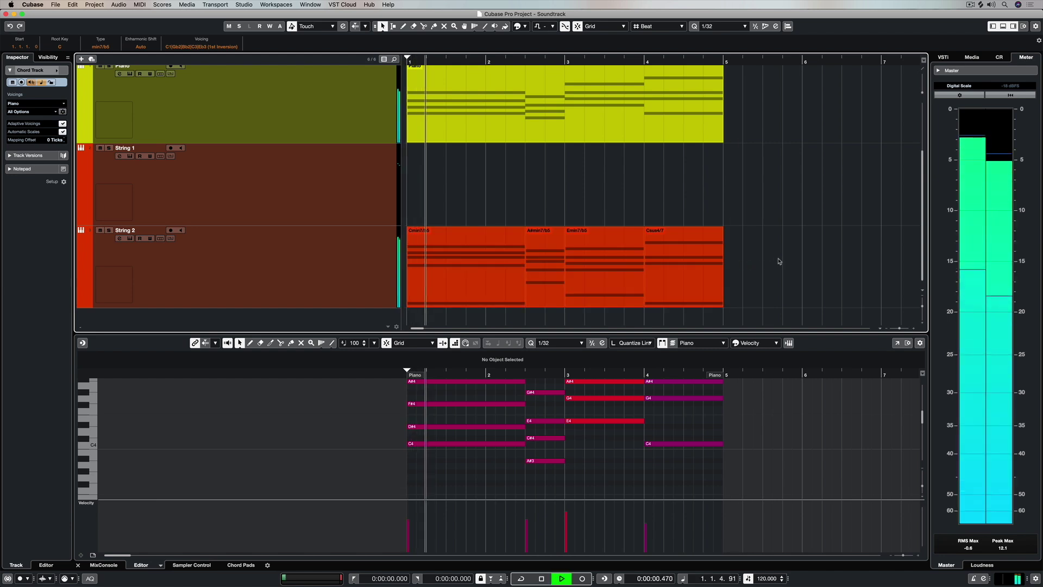
{"action": "right_click", "coordinate": [774, 257]}
{"action": "left_click", "coordinate": [815, 259]}
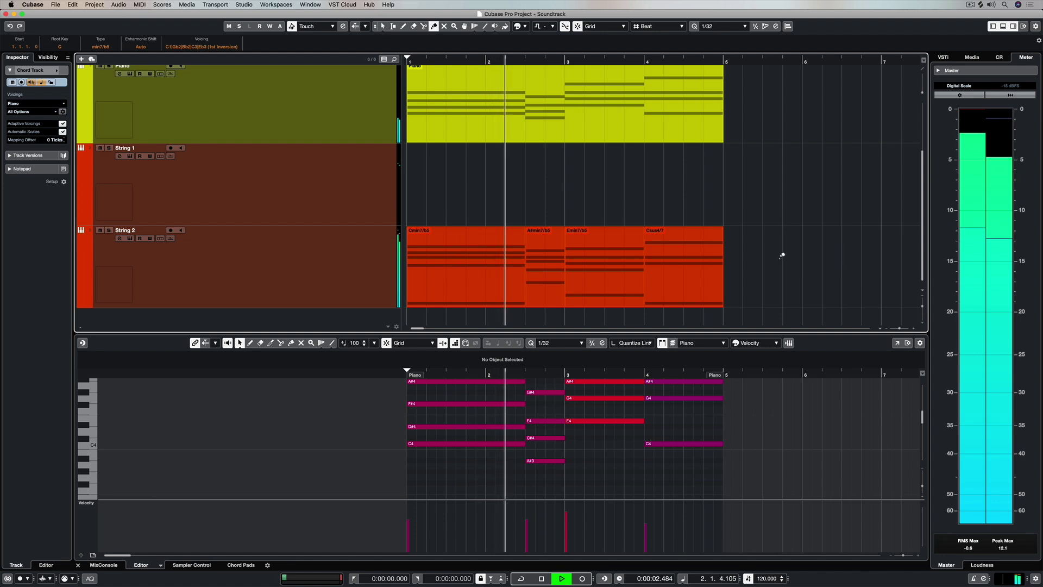
{"action": "left_click", "coordinate": [504, 257]}
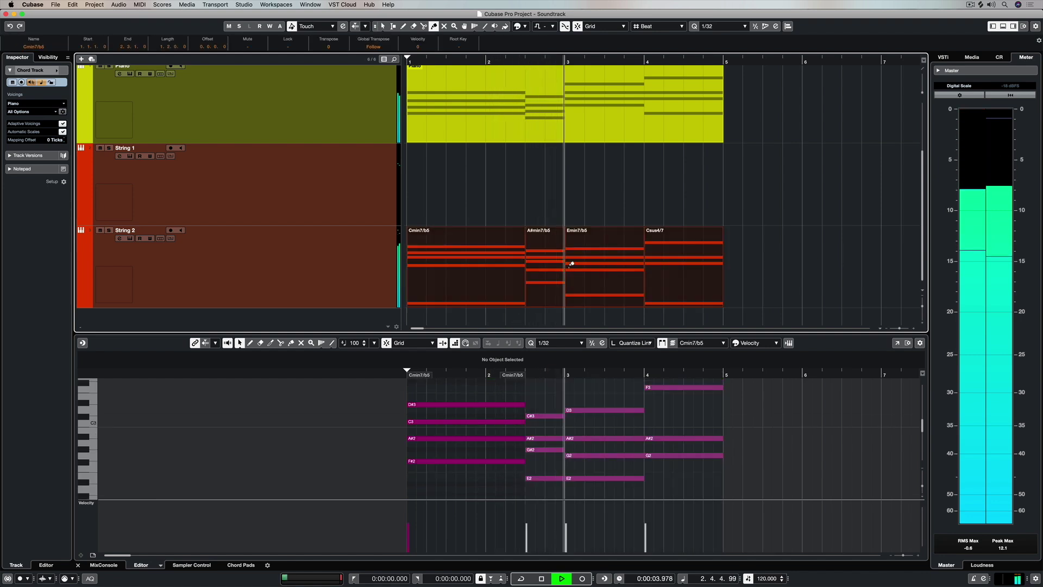
{"action": "left_click", "coordinate": [600, 257]}
{"action": "key", "text": "space"}
{"action": "key", "text": "1"}
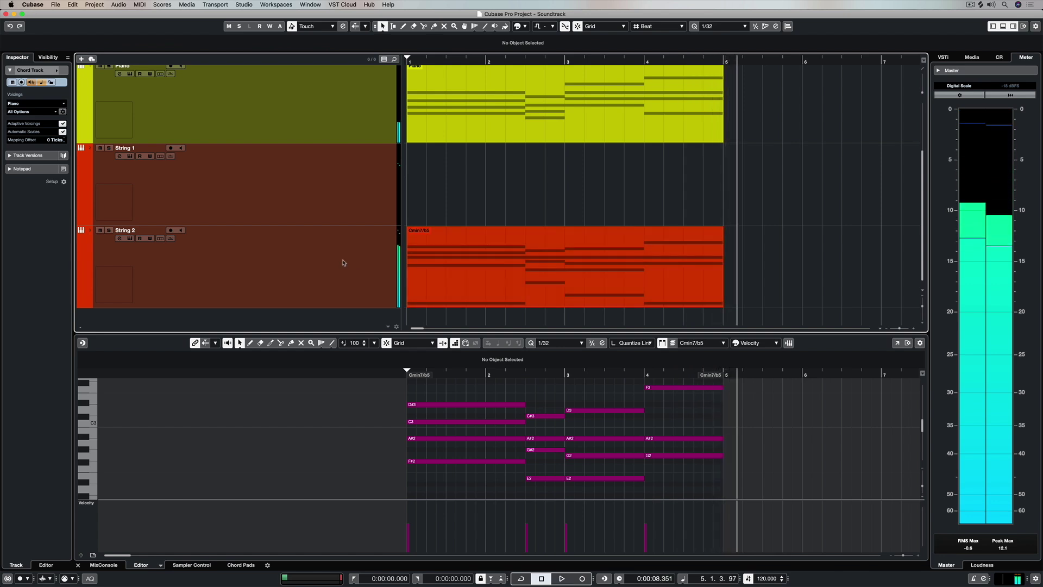
{"action": "left_click", "coordinate": [344, 261]}
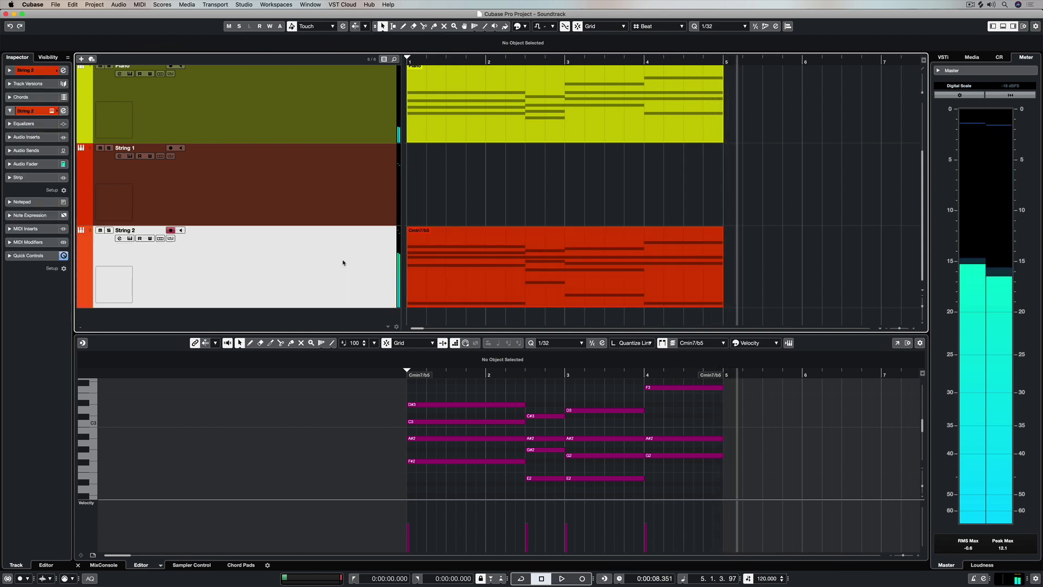
{"action": "left_click", "coordinate": [103, 565]}
- Set the String 2 fader to -7.55 dB while playing back from the project start
{"action": "key", "text": "Home"}
{"action": "left_click_drag", "start_coordinate": [211, 413], "coordinate": [211, 438]}
{"action": "key", "text": "space"}
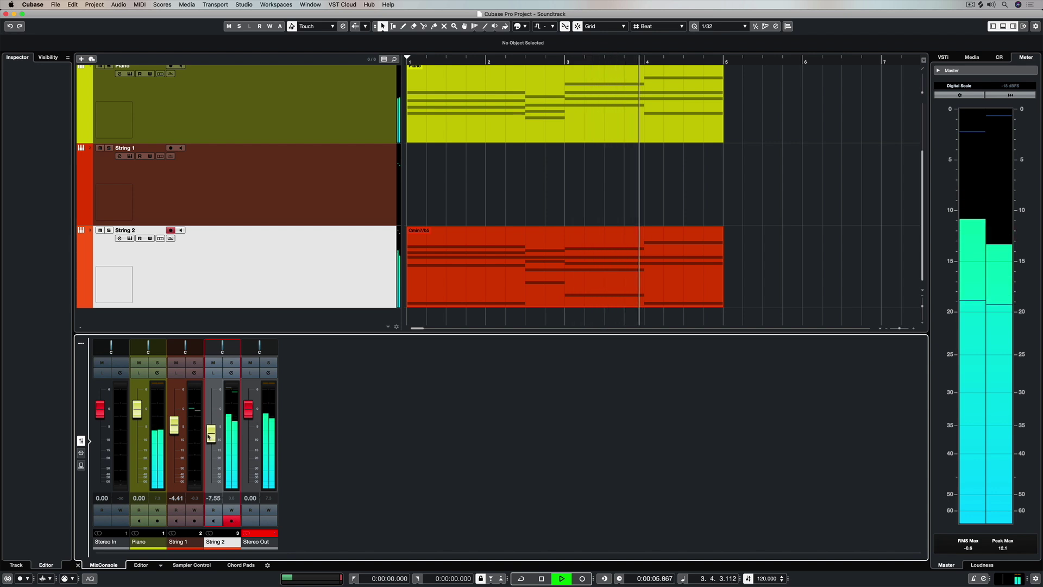
{"action": "left_click_drag", "start_coordinate": [208, 438], "coordinate": [208, 436]}
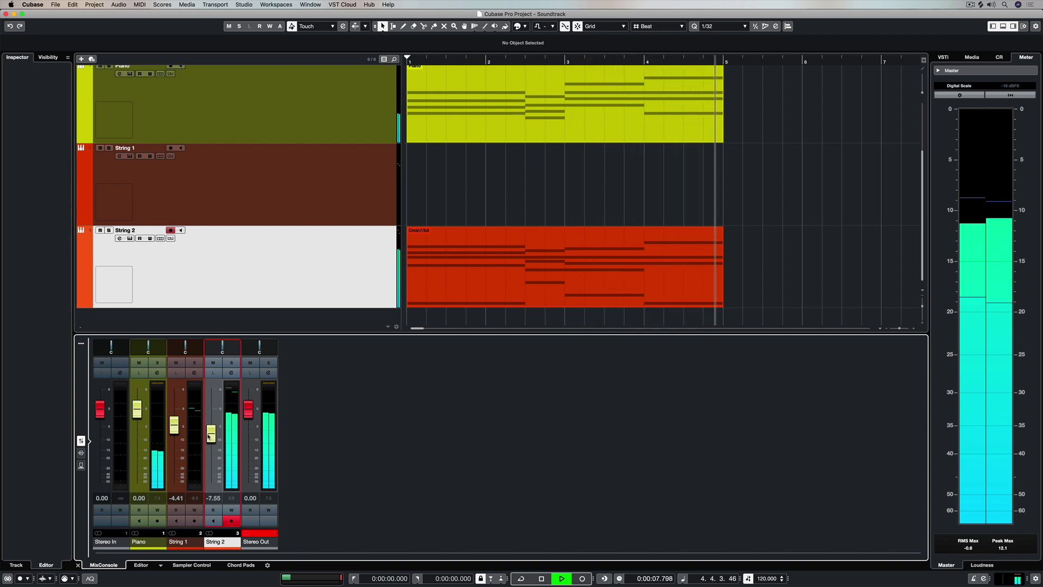
{"action": "key", "text": "space"}
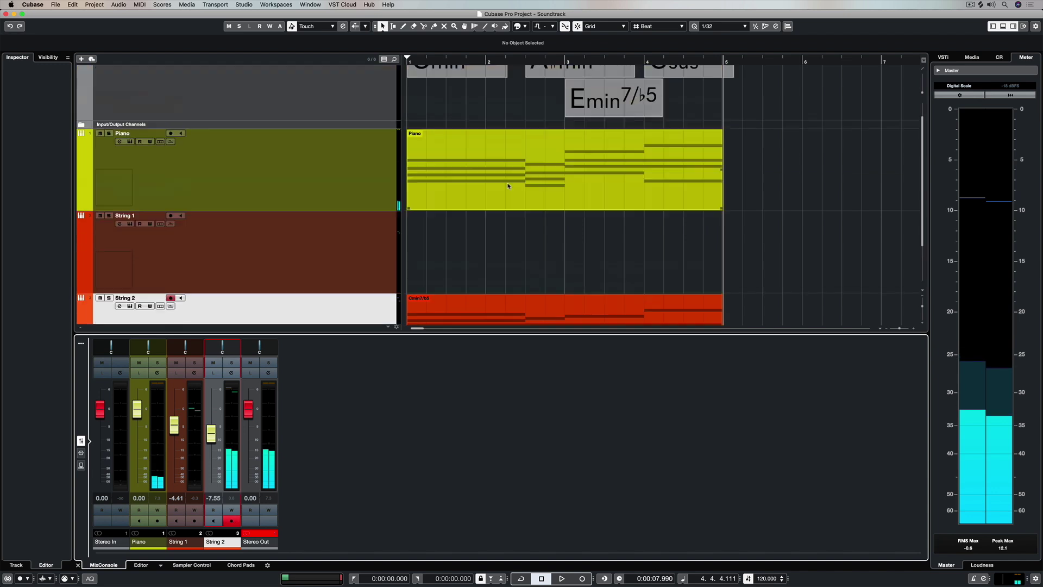
{"action": "scroll", "coordinate": [600, 155], "scroll_direction": "up", "scroll_amount": 3}
- Switch the chord track source back to Piano and draw empty chord events at bars 5, 6, 7 and 8
{"action": "left_click", "coordinate": [146, 78]}
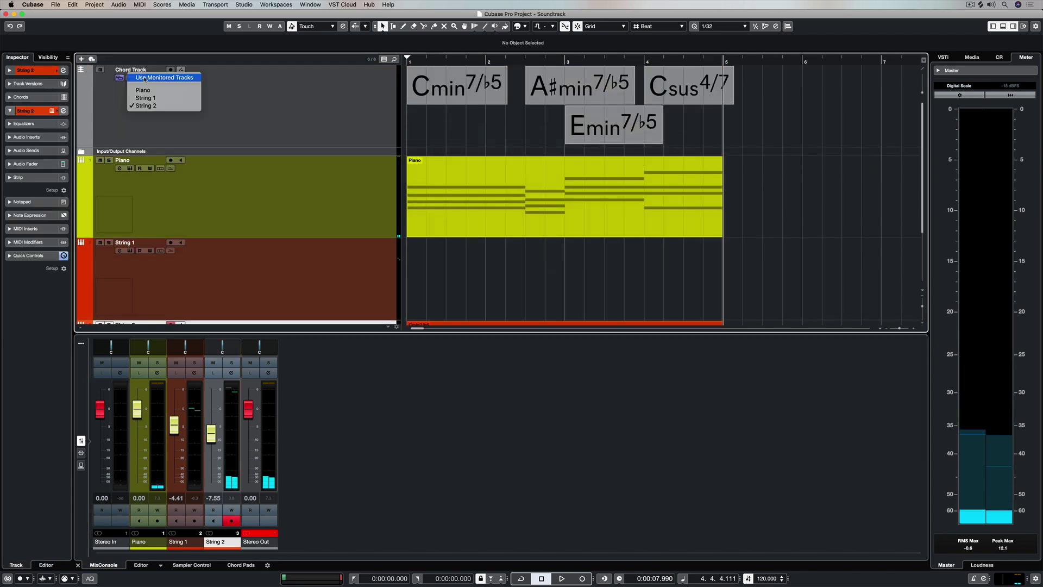
{"action": "key", "text": "Return"}
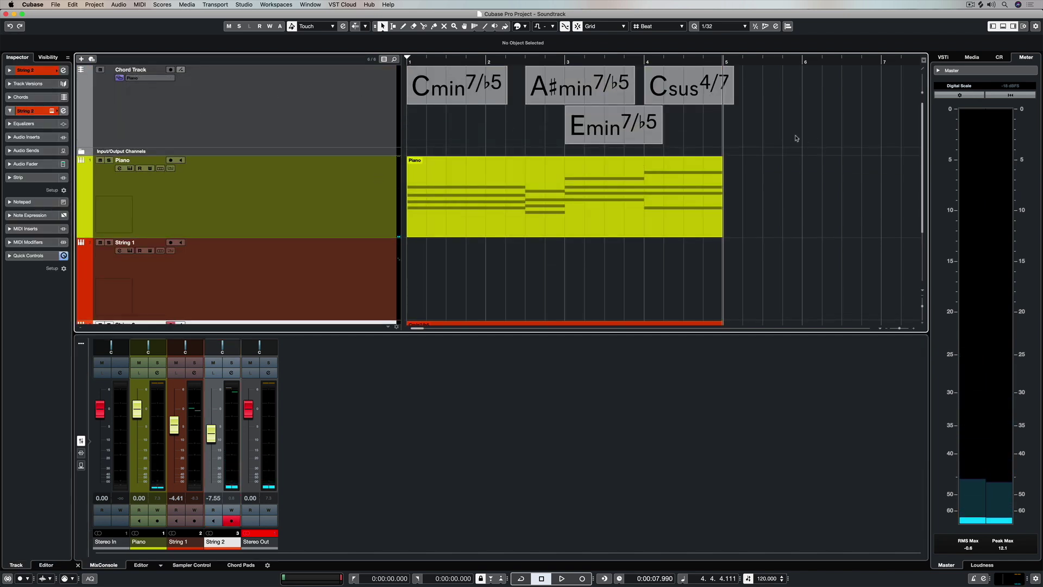
{"action": "right_click", "coordinate": [769, 130]}
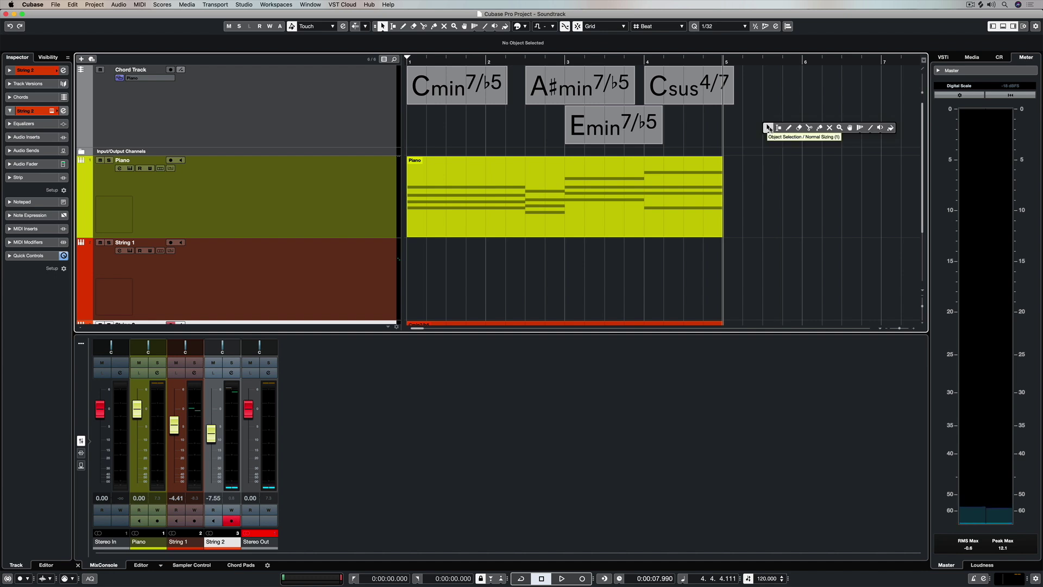
{"action": "left_click", "coordinate": [790, 128]}
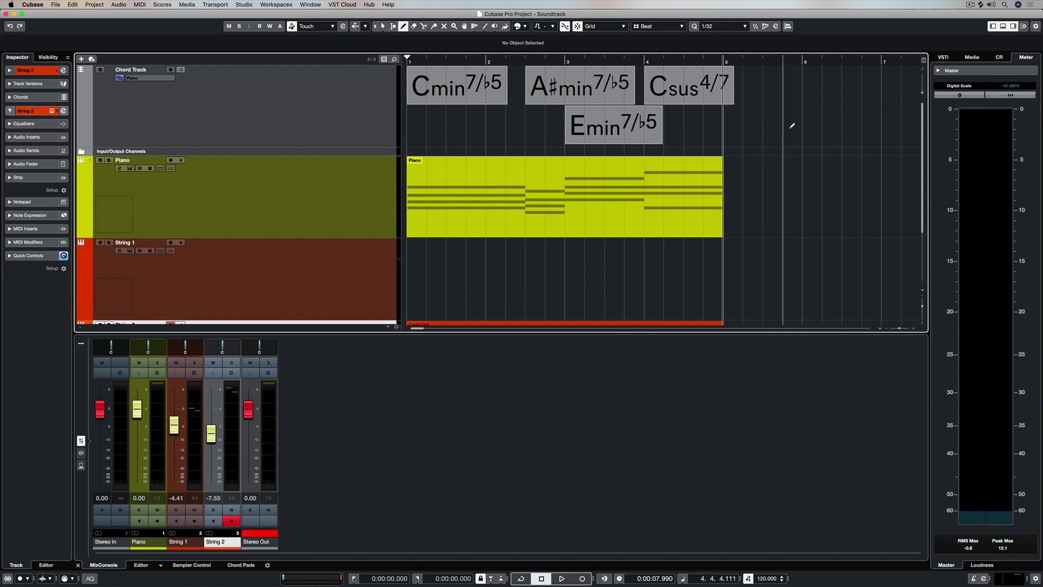
{"action": "left_click", "coordinate": [727, 80]}
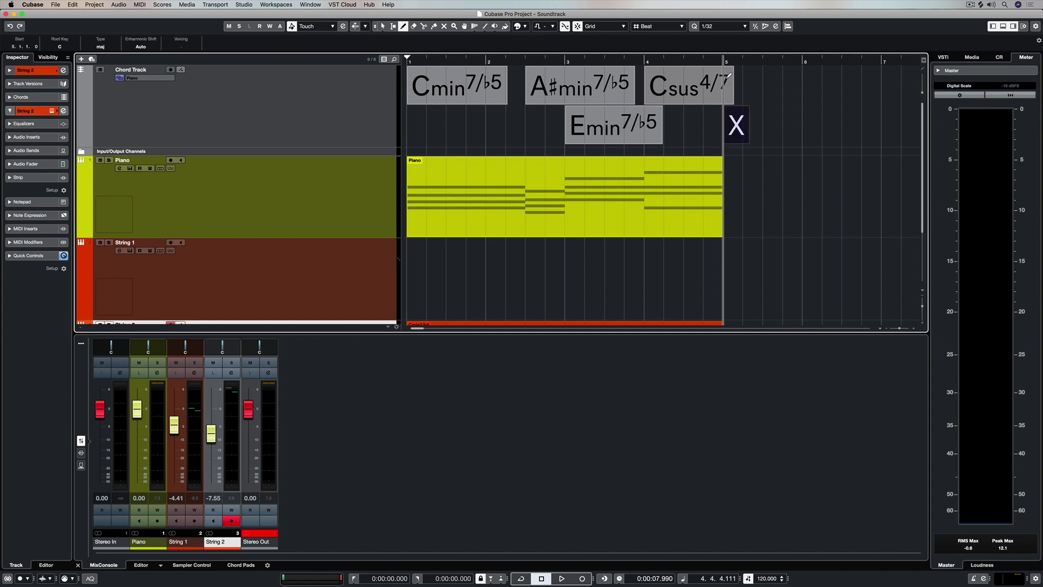
{"action": "left_click", "coordinate": [808, 80]}
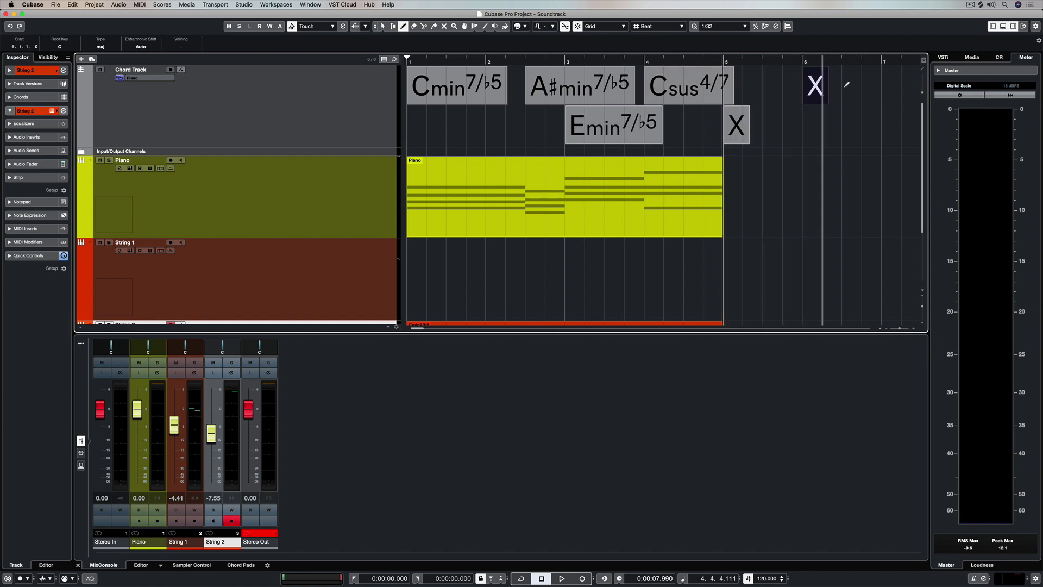
{"action": "left_click", "coordinate": [886, 84]}
{"action": "scroll", "coordinate": [869, 86], "scroll_direction": "right", "scroll_amount": 3}
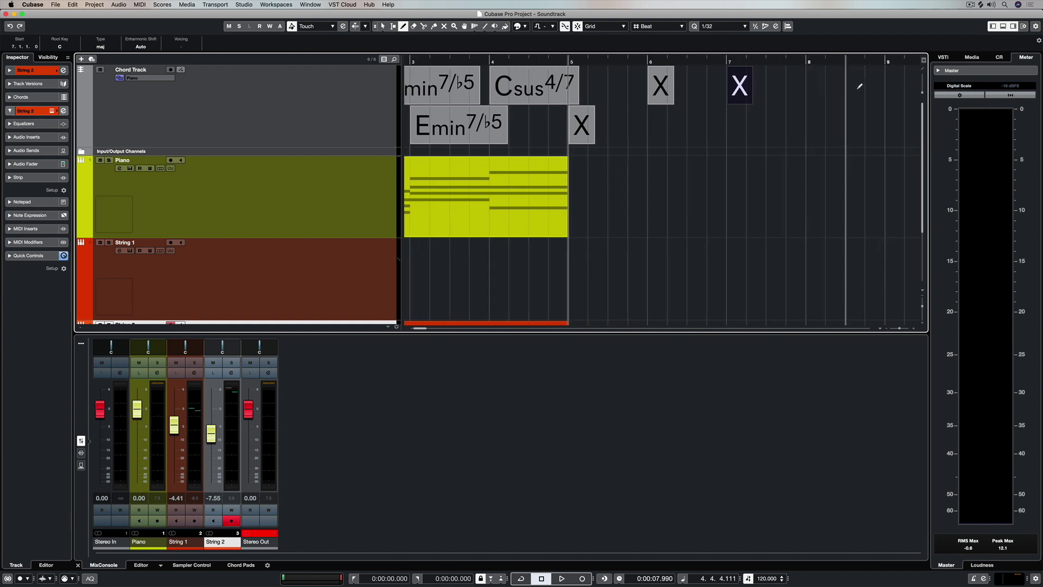
{"action": "left_click", "coordinate": [815, 82]}
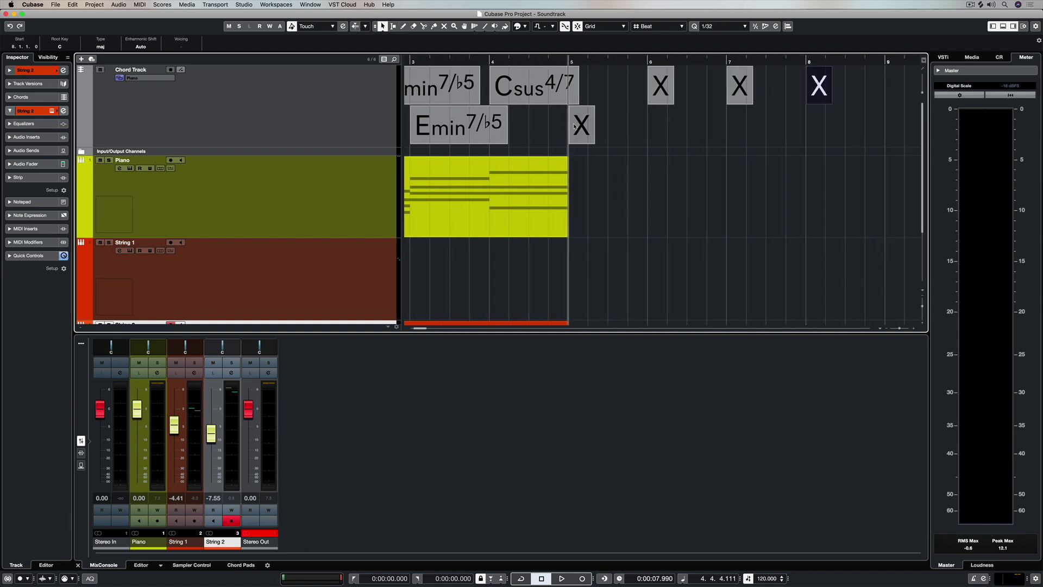
- Audition the A#min7/b5 and Csus4/7 chords, then bring up suggestions for the bar-5 chord
{"action": "left_click", "coordinate": [441, 102]}
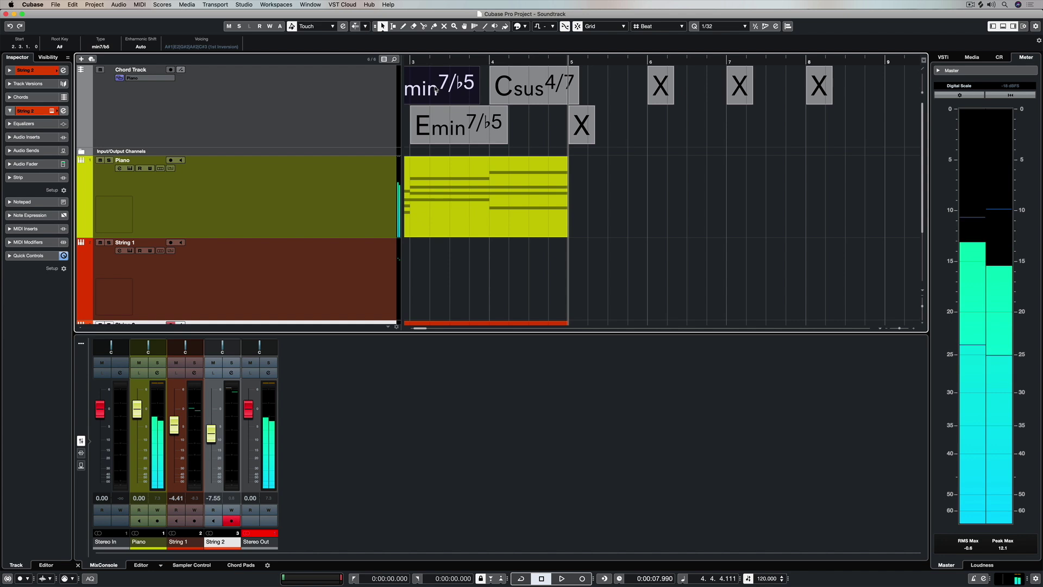
{"action": "left_click", "coordinate": [462, 126]}
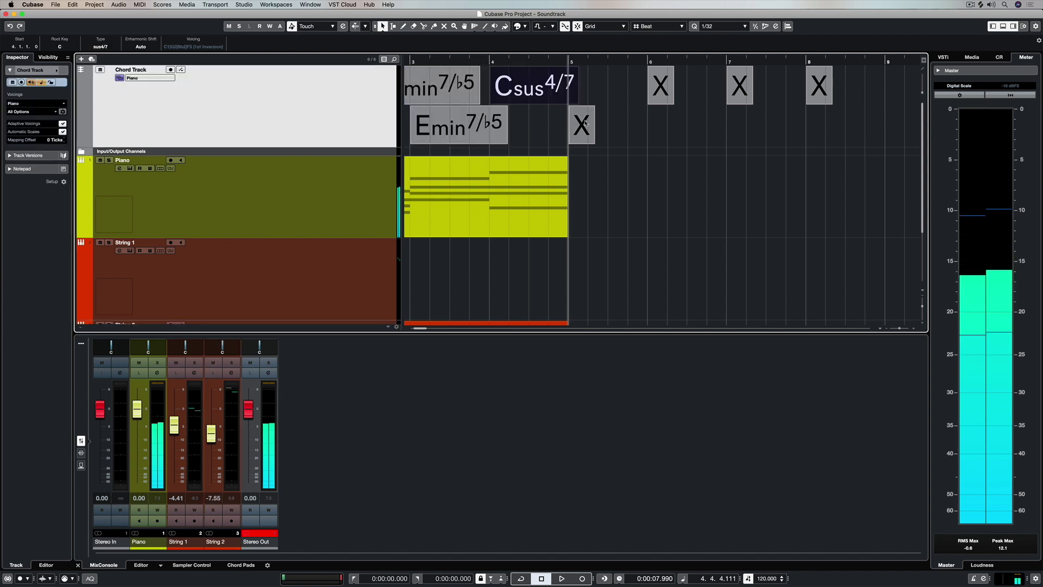
{"action": "double_click", "coordinate": [584, 123]}
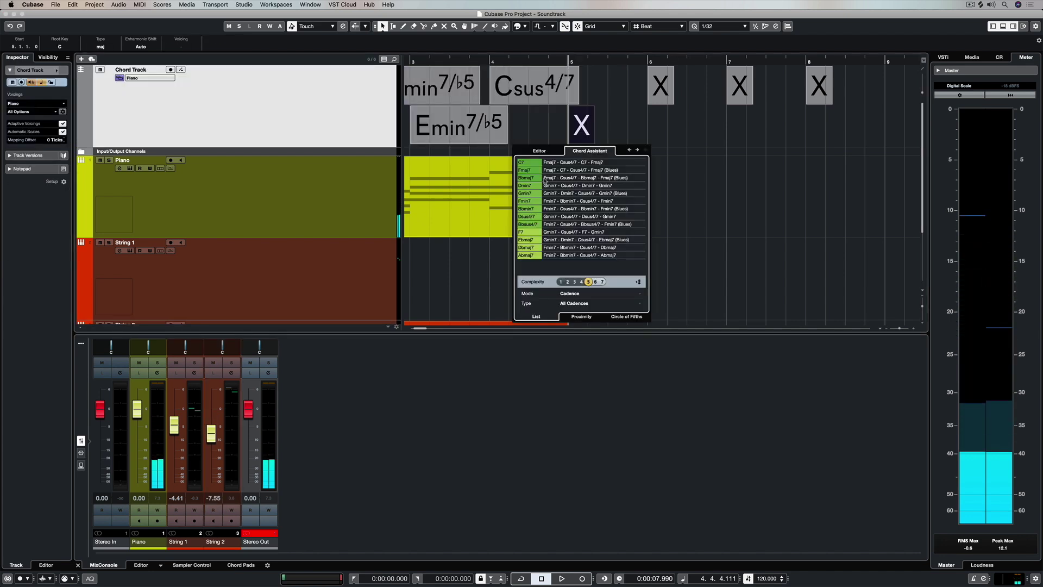
- At suggestion complexity 7, set the empty bar-5 chord to Gmin7
{"action": "left_click", "coordinate": [602, 282]}
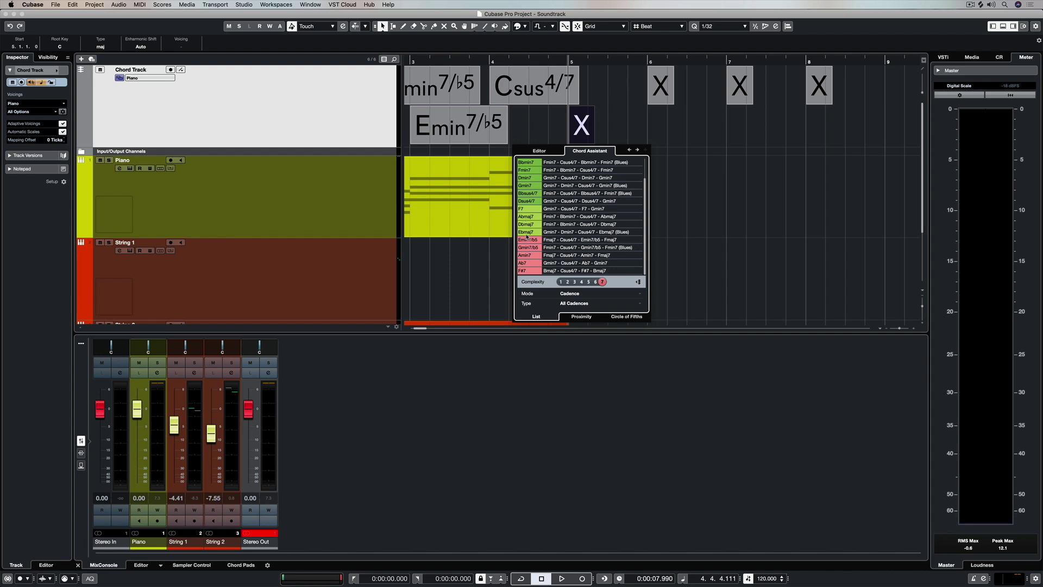
{"action": "scroll", "coordinate": [527, 237], "scroll_direction": "up", "scroll_amount": 3}
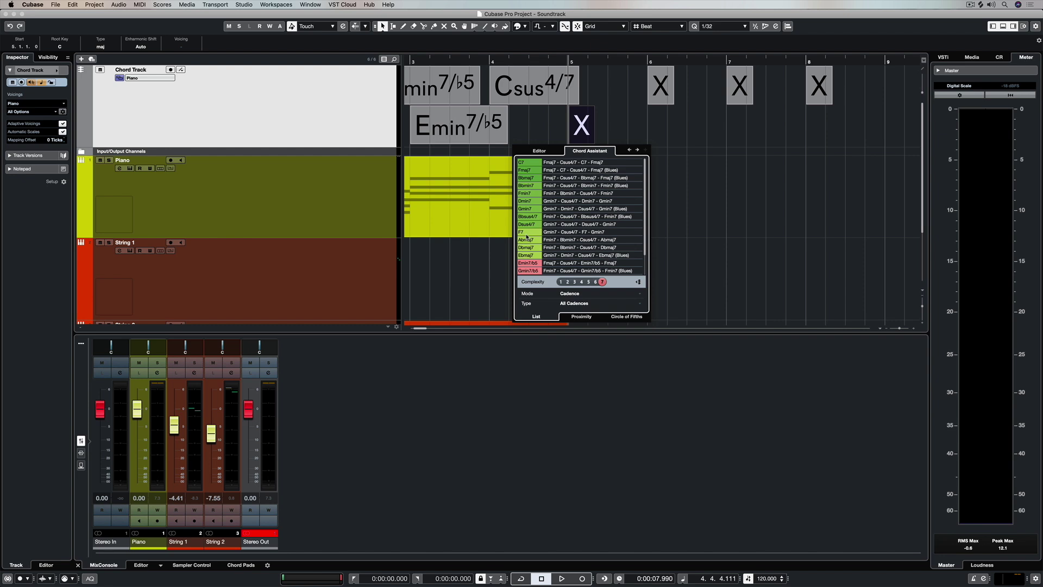
{"action": "left_click", "coordinate": [526, 210]}
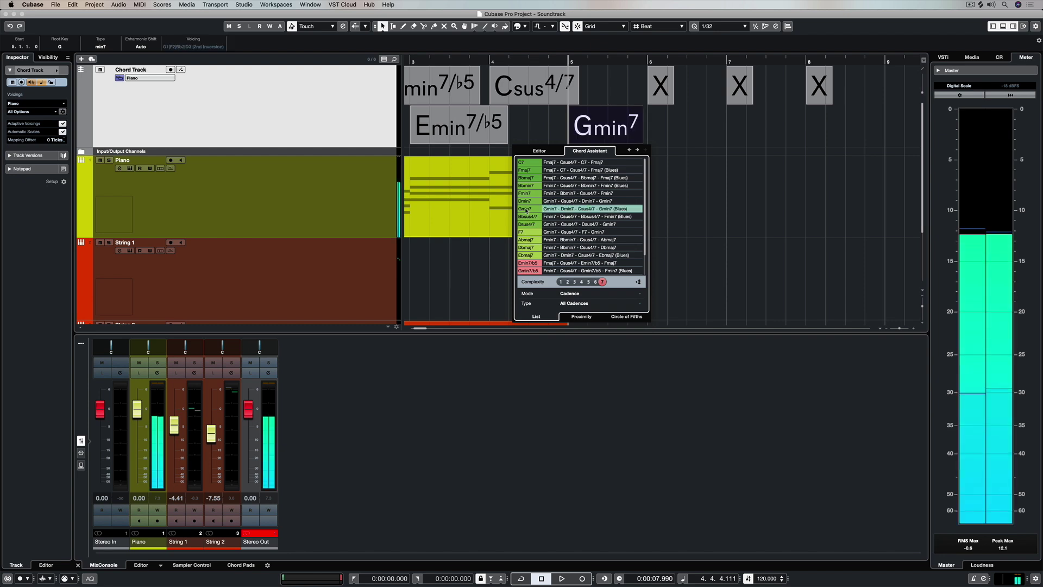
{"action": "key", "text": "Escape"}
- Draw a new empty chord event just after Gmin7 and audition Gmin7
{"action": "right_click", "coordinate": [678, 121]}
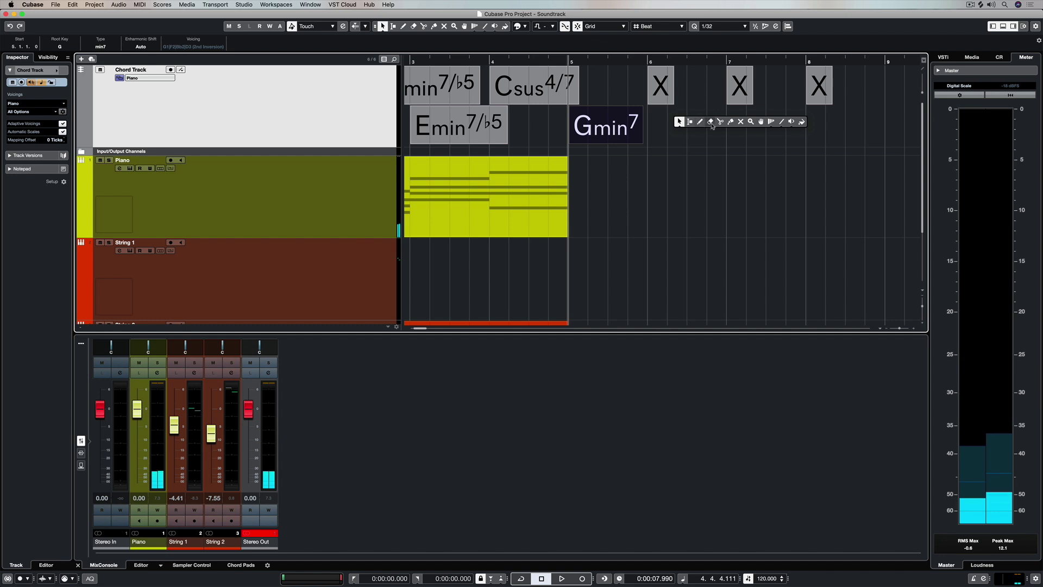
{"action": "left_click", "coordinate": [700, 123]}
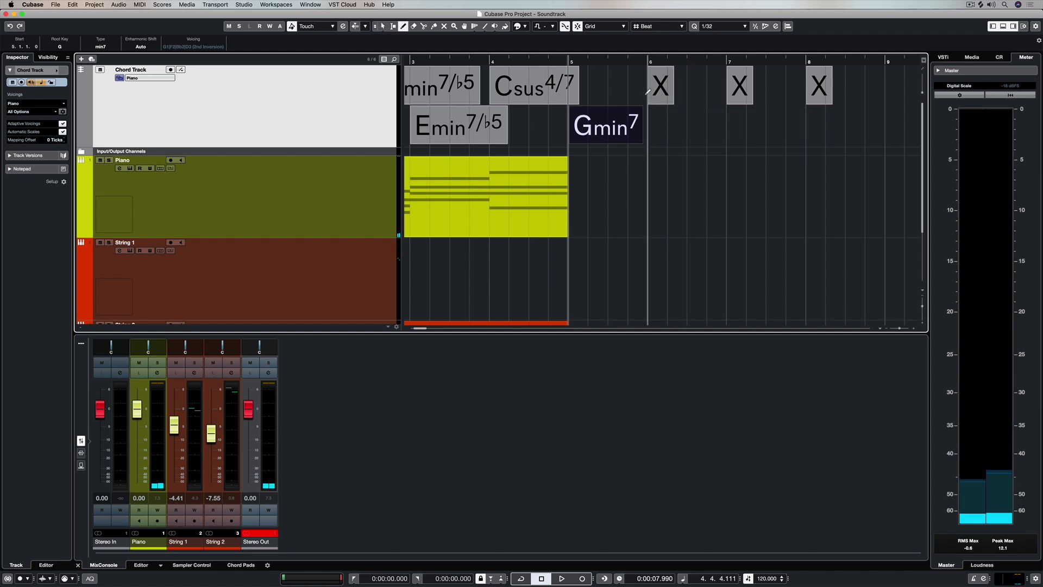
{"action": "left_click", "coordinate": [615, 76]}
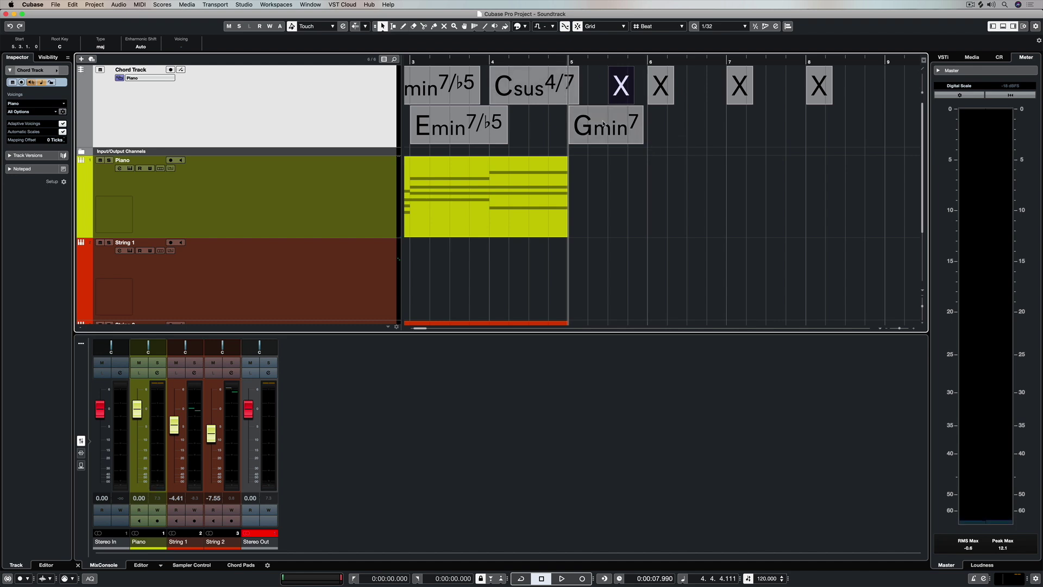
{"action": "left_click", "coordinate": [603, 124]}
- Try Amin7/b5 for the new empty chord, then settle on Amin7
{"action": "double_click", "coordinate": [620, 93]}
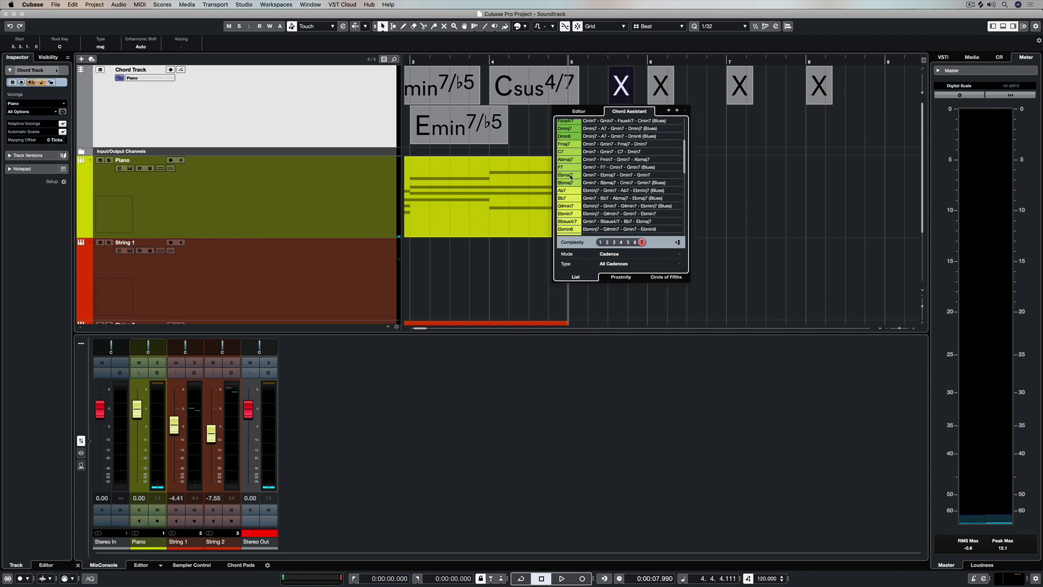
{"action": "scroll", "coordinate": [570, 176], "scroll_direction": "down", "scroll_amount": 3}
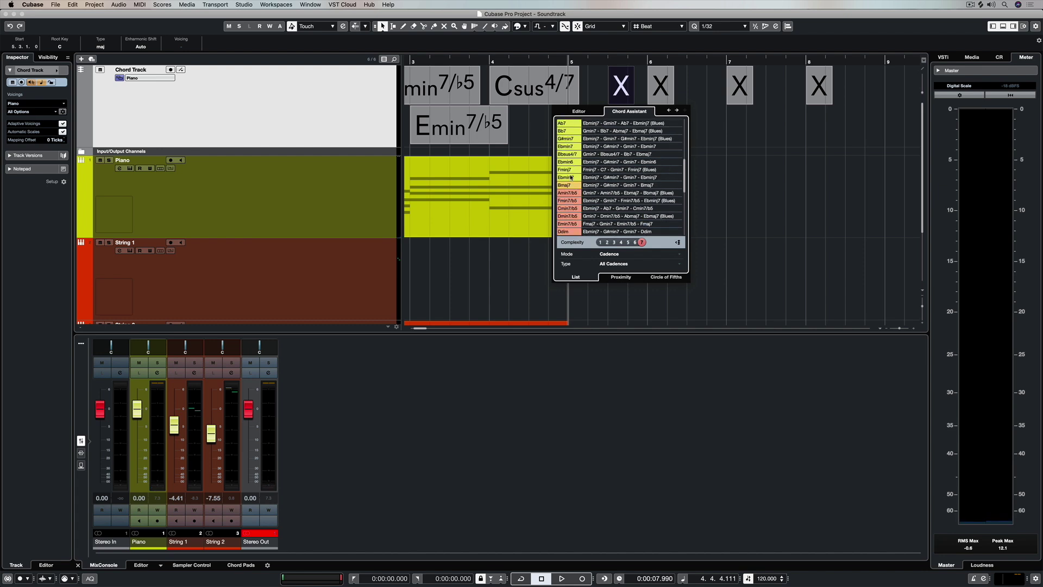
{"action": "scroll", "coordinate": [570, 177], "scroll_direction": "down", "scroll_amount": 2}
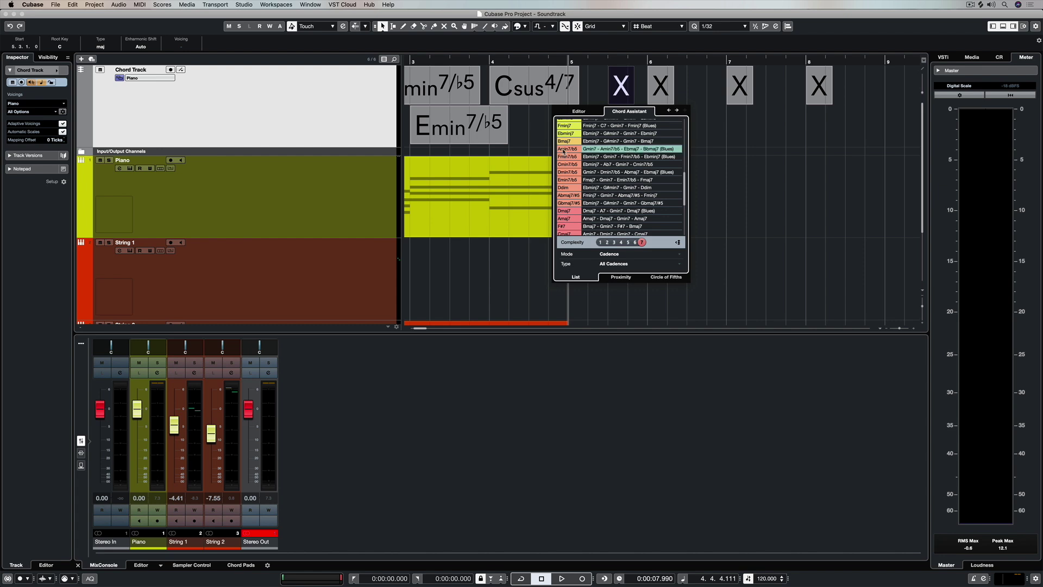
{"action": "left_click", "coordinate": [563, 150]}
{"action": "scroll", "coordinate": [566, 163], "scroll_direction": "down", "scroll_amount": 2}
{"action": "scroll", "coordinate": [568, 171], "scroll_direction": "down", "scroll_amount": 2}
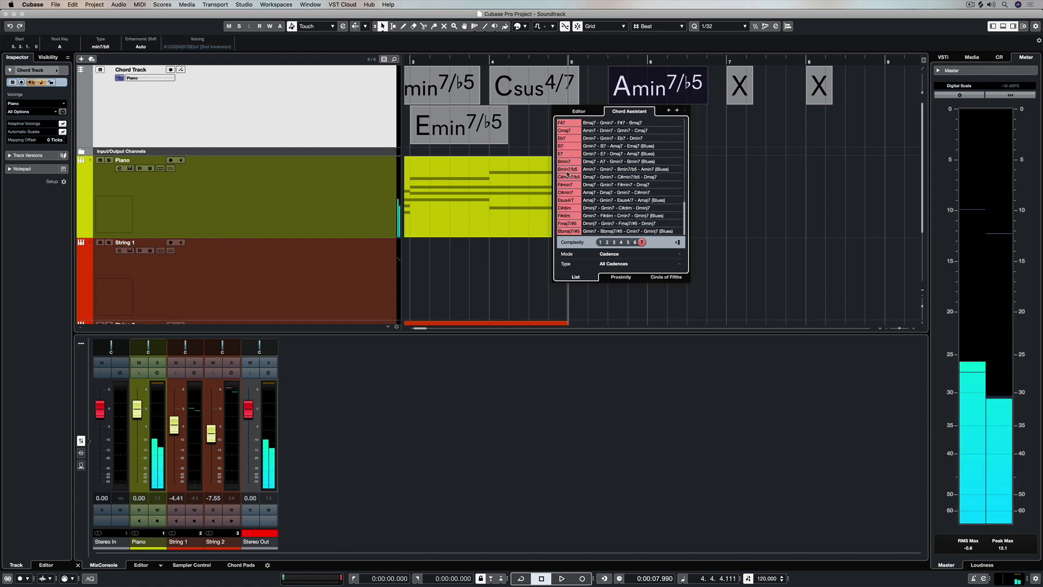
{"action": "scroll", "coordinate": [568, 174], "scroll_direction": "up", "scroll_amount": 8}
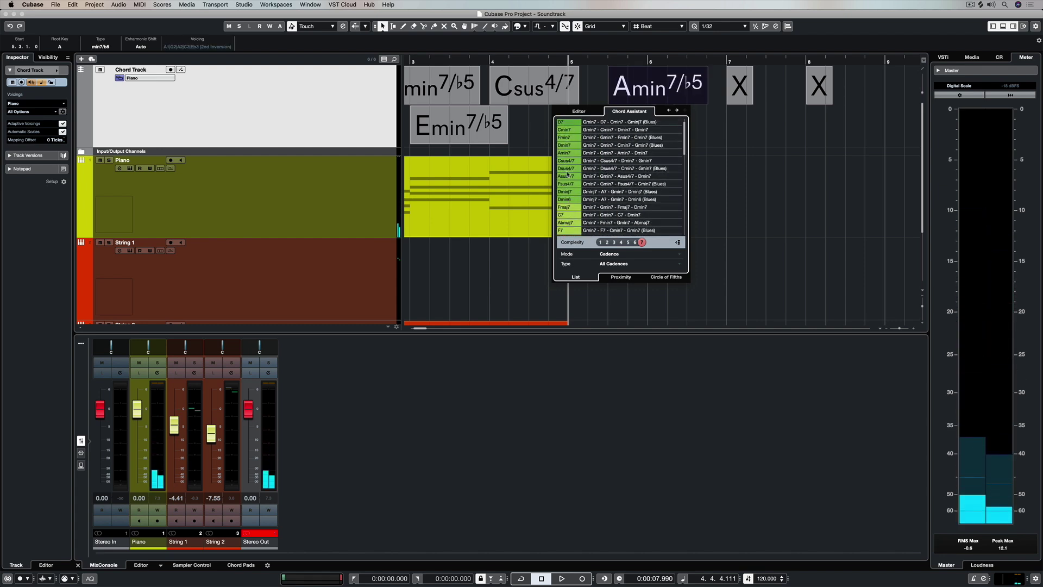
{"action": "scroll", "coordinate": [568, 173], "scroll_direction": "up", "scroll_amount": 1}
{"action": "left_click", "coordinate": [565, 162]}
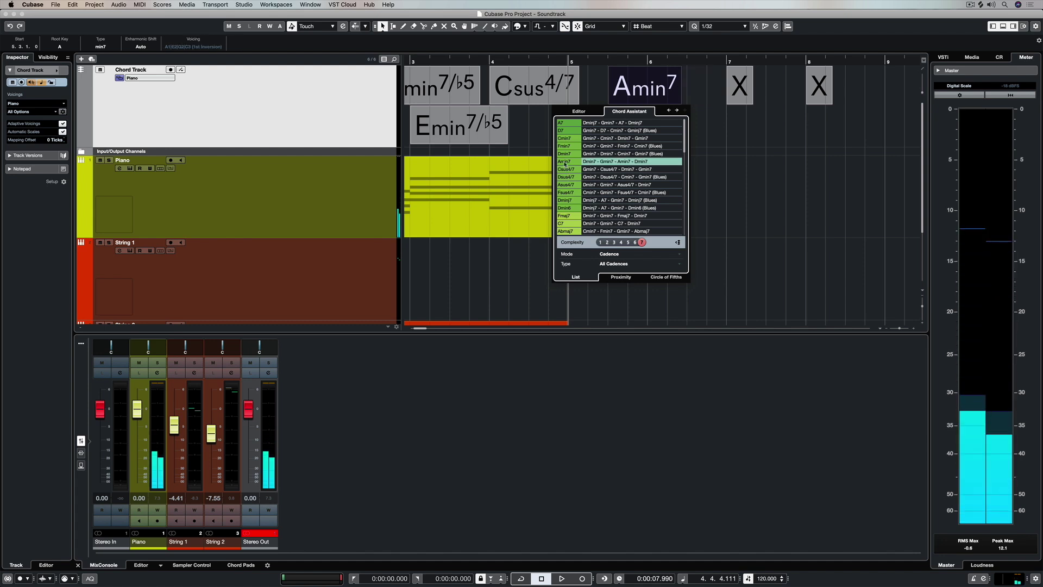
- After trying Gmaj7 and D7, set the chord after Gmin7 to Bbmaj7 and step through the progression
{"action": "left_click", "coordinate": [566, 163]}
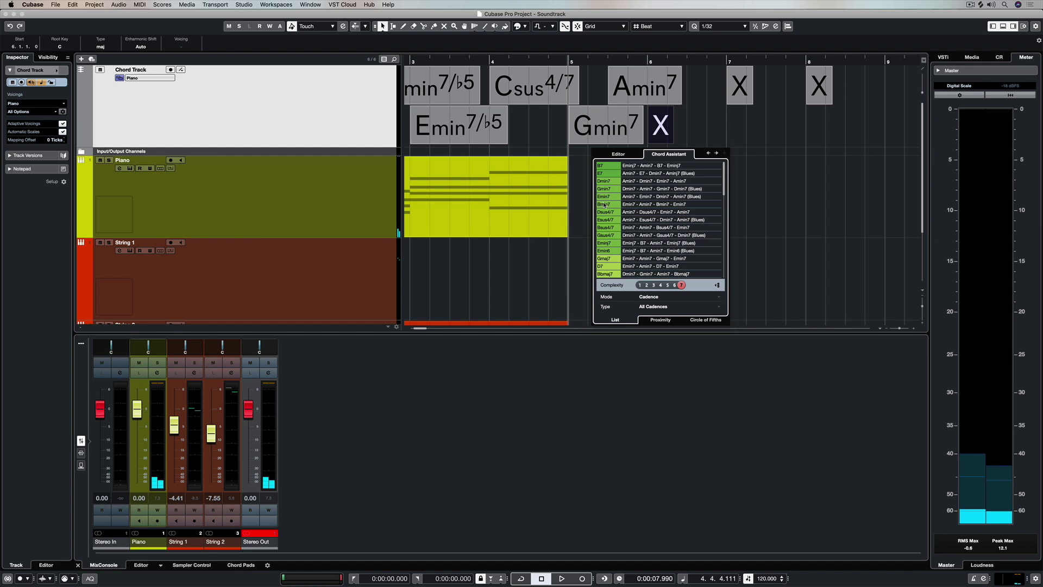
{"action": "left_click", "coordinate": [605, 258]}
{"action": "left_click", "coordinate": [608, 266]}
{"action": "left_click", "coordinate": [610, 274]}
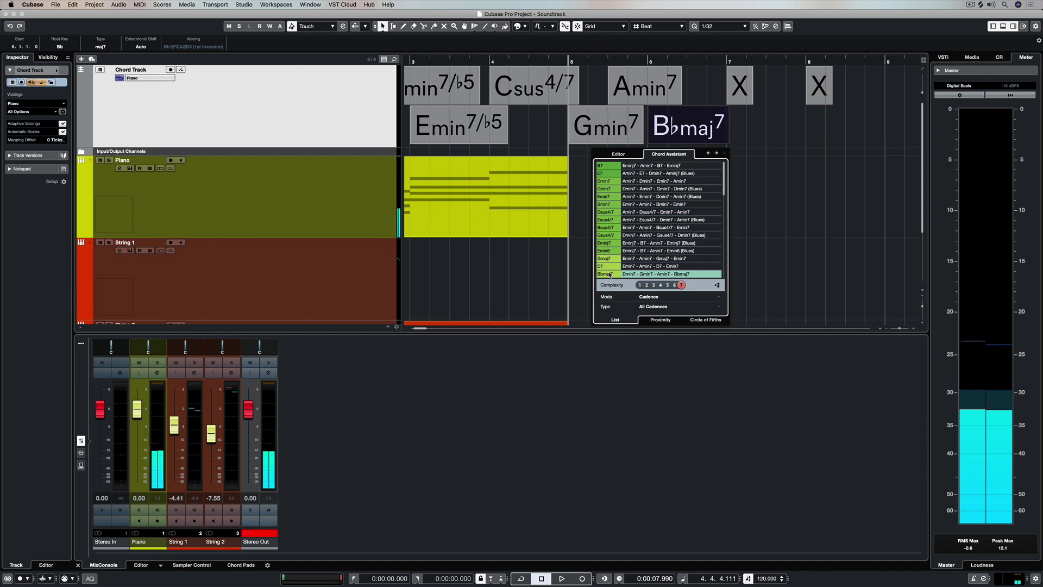
{"action": "key", "text": "Left"}
{"action": "key", "text": "Left"}
{"action": "key", "text": "Right"}
{"action": "key", "text": "Right"}
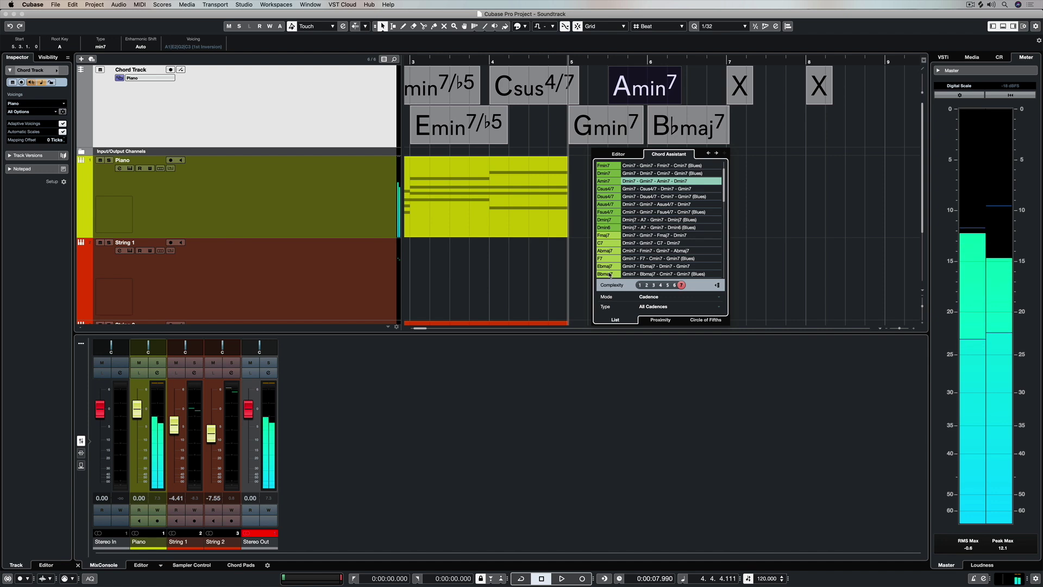
{"action": "key", "text": "Right"}
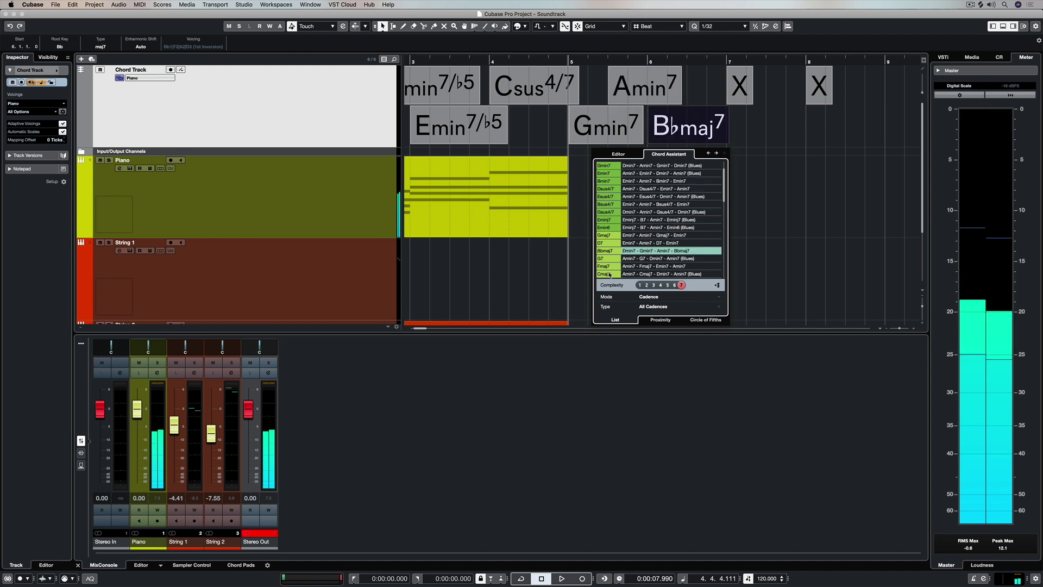
- Set the bar-7 chord to G#min7/b5 and the bar-8 chord to Bbsus4/7
{"action": "key", "text": "Right"}
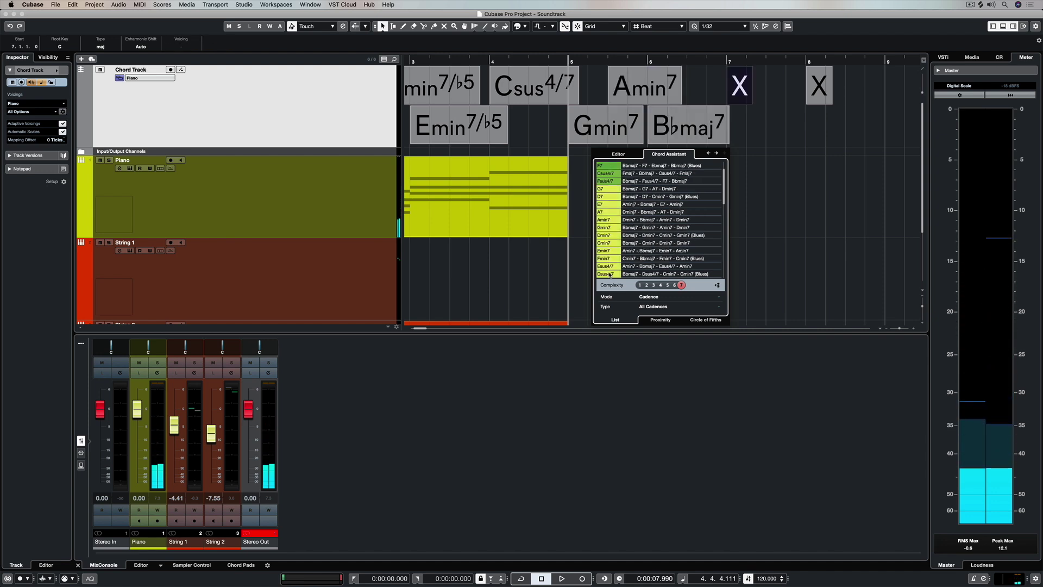
{"action": "scroll", "coordinate": [611, 265], "scroll_direction": "down", "scroll_amount": 10}
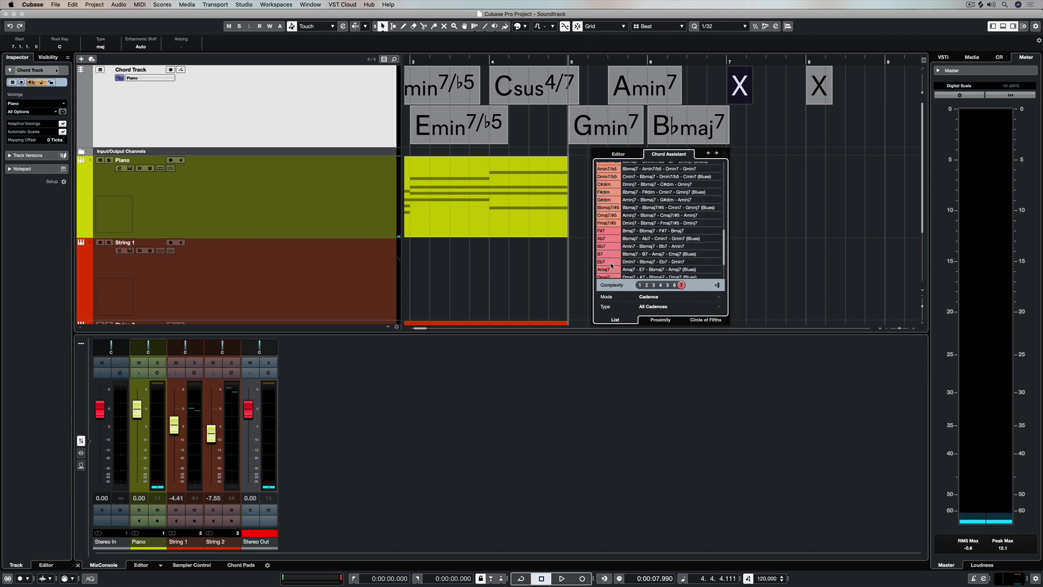
{"action": "scroll", "coordinate": [611, 266], "scroll_direction": "down", "scroll_amount": 3}
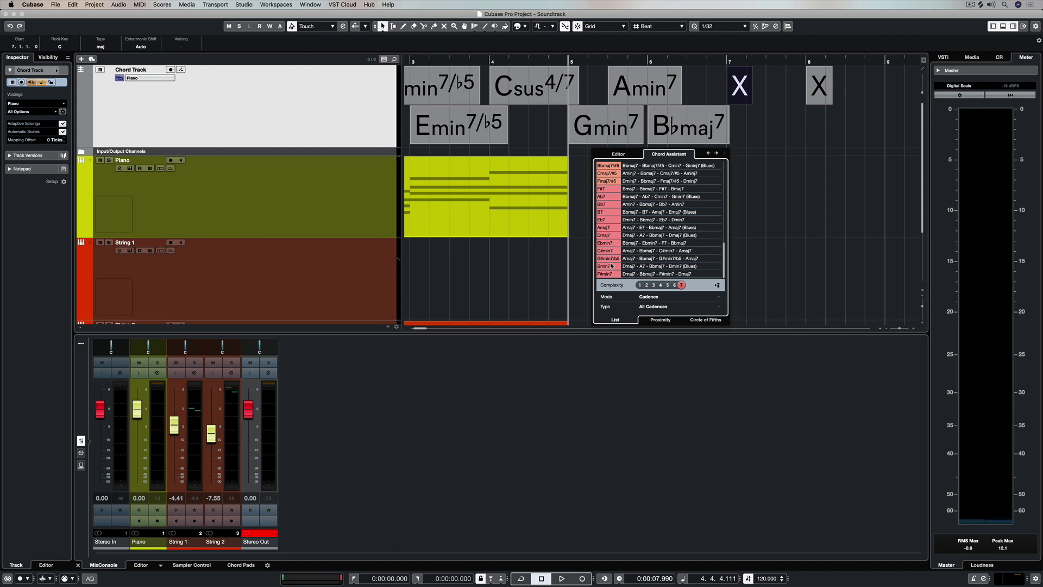
{"action": "left_click", "coordinate": [607, 259]}
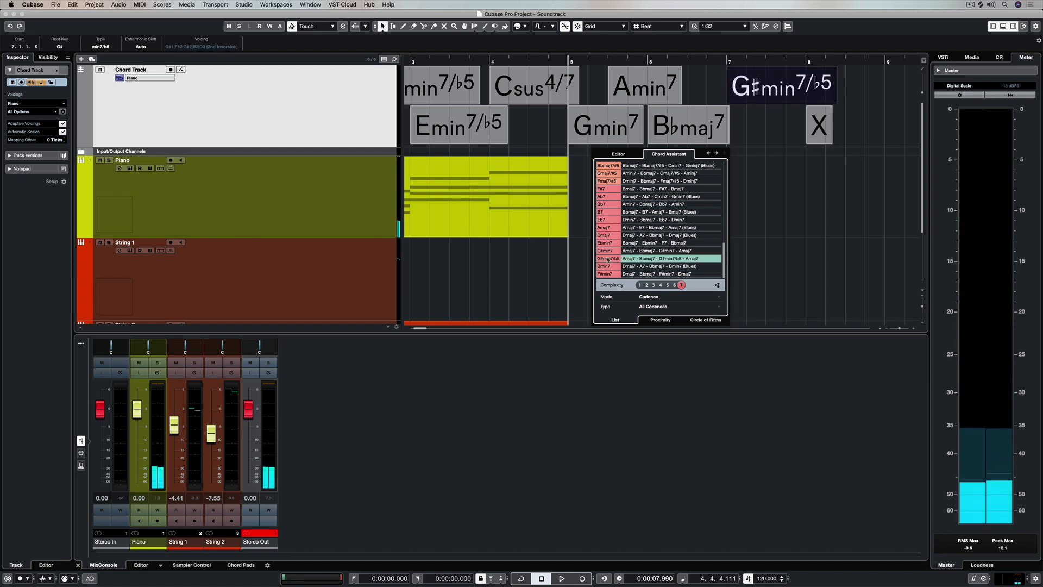
{"action": "key", "text": "Right"}
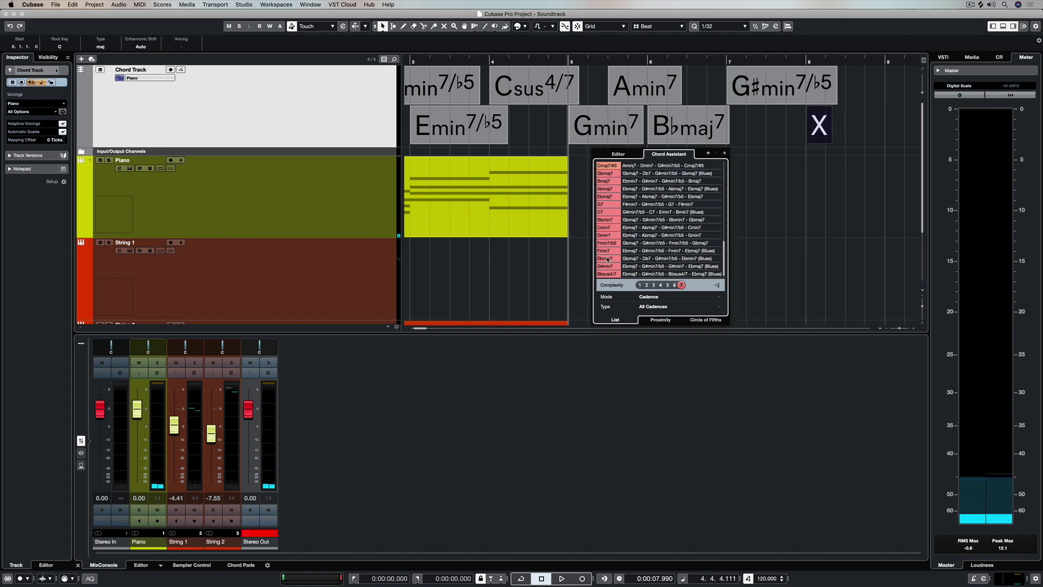
{"action": "scroll", "coordinate": [607, 260], "scroll_direction": "down", "scroll_amount": 1}
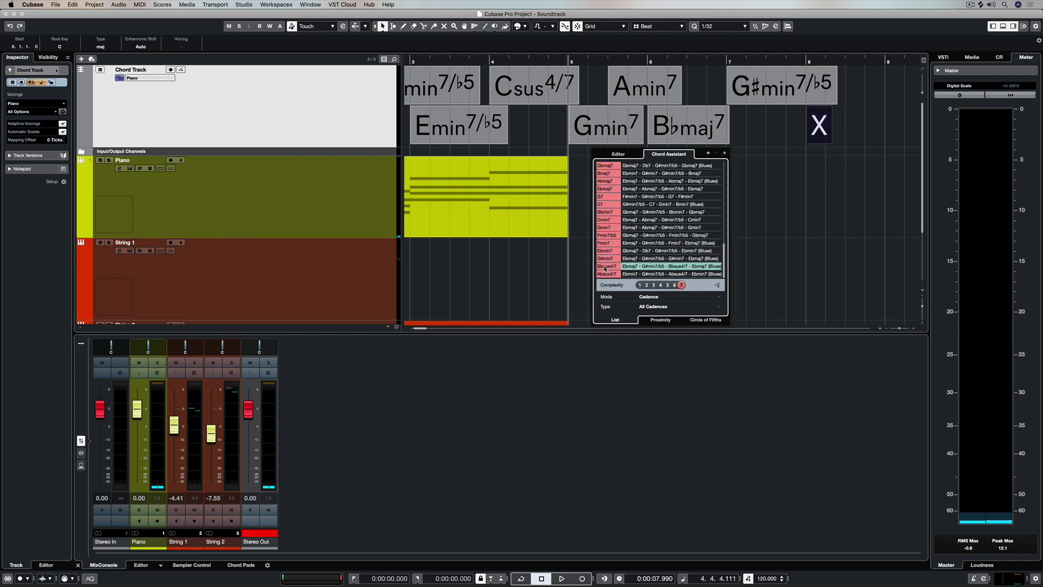
{"action": "left_click", "coordinate": [606, 266]}
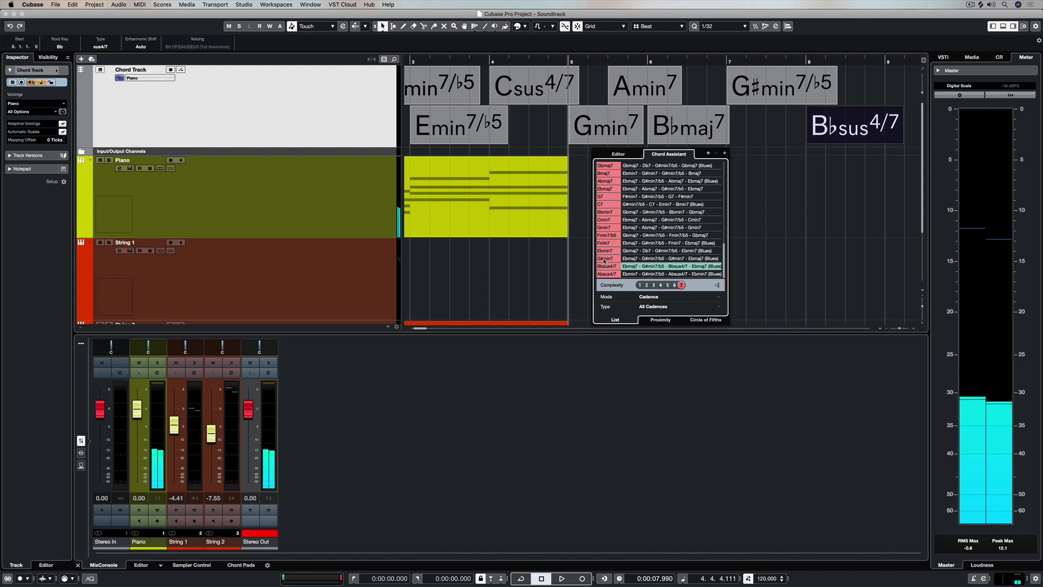
{"action": "right_click", "coordinate": [815, 183]}
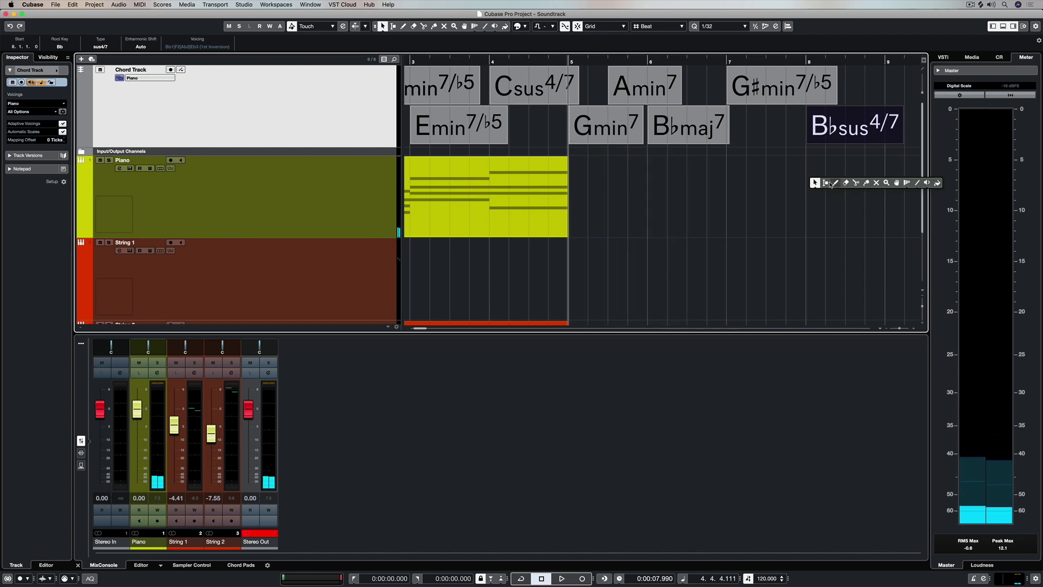
- Draw two empty chord events on the Chord Track at bars 9 and 10
{"action": "left_click", "coordinate": [838, 183]}
{"action": "scroll", "coordinate": [838, 180], "scroll_direction": "right", "scroll_amount": 3}
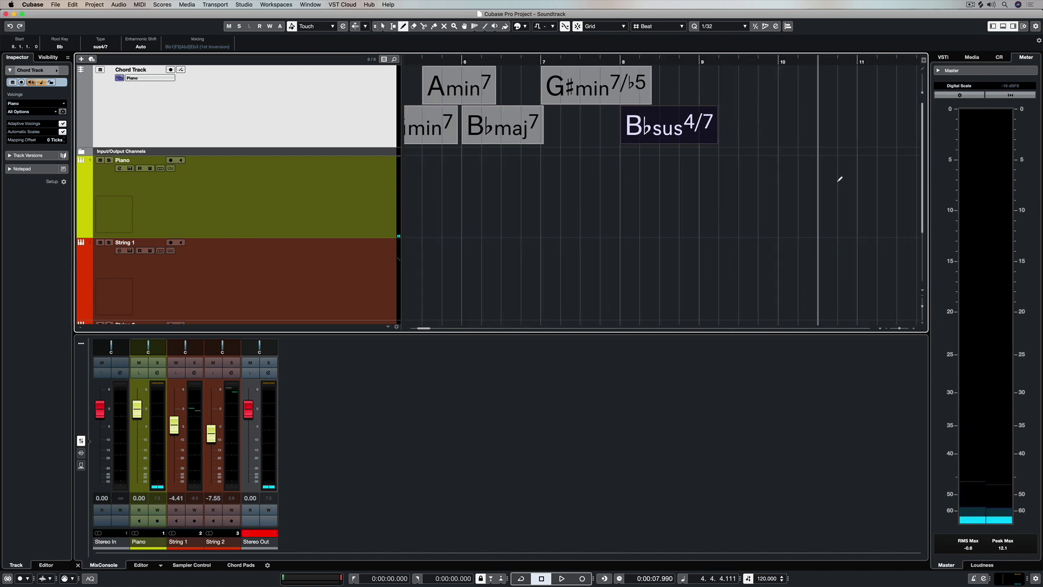
{"action": "left_click", "coordinate": [712, 81]}
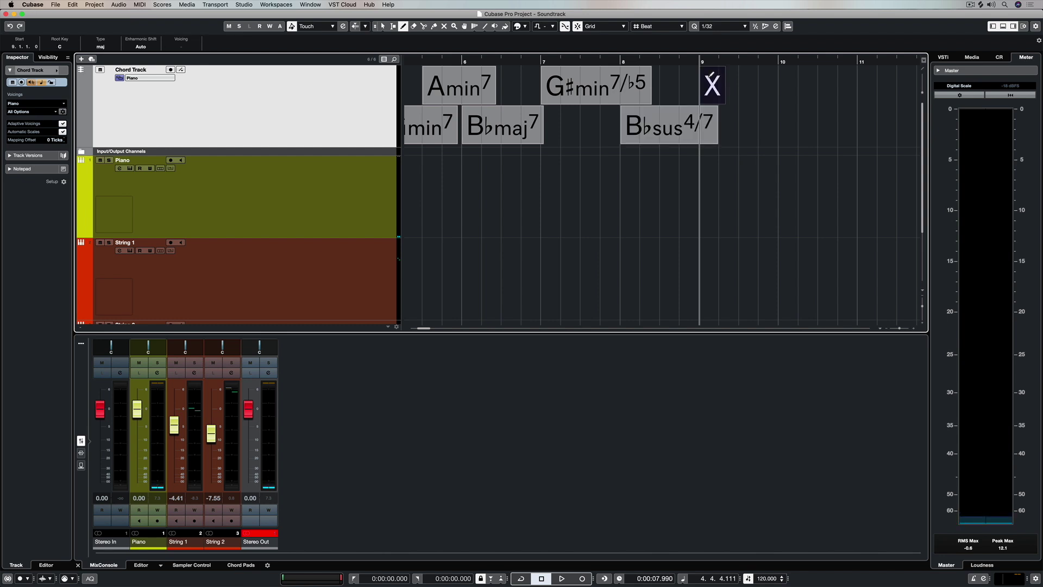
{"action": "left_click", "coordinate": [791, 84]}
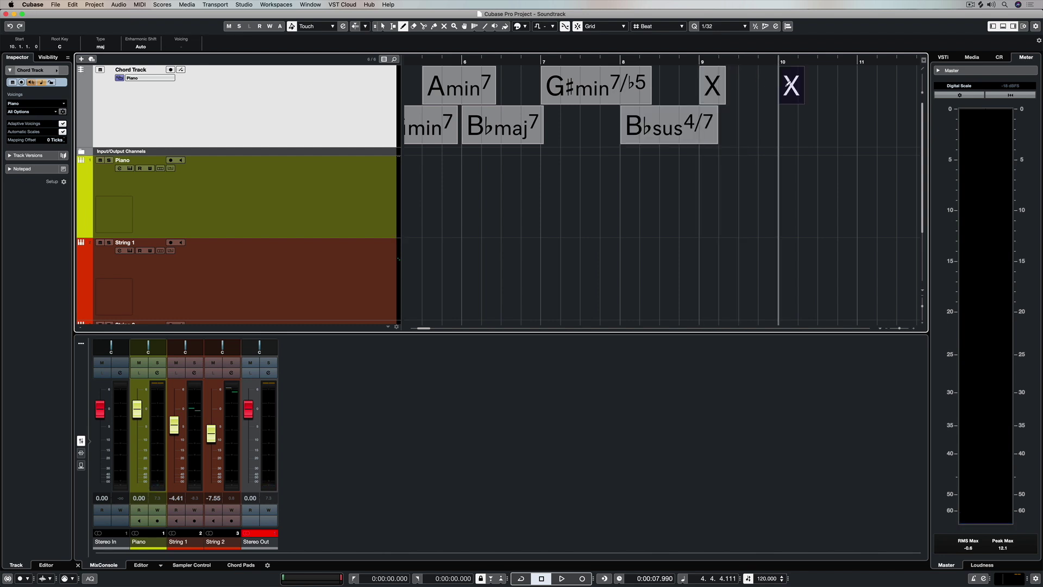
{"action": "key", "text": "1"}
- Set the bar 9 chord to Csus4/7 and the bar 10 chord to Dbmaj7
{"action": "double_click", "coordinate": [714, 86]}
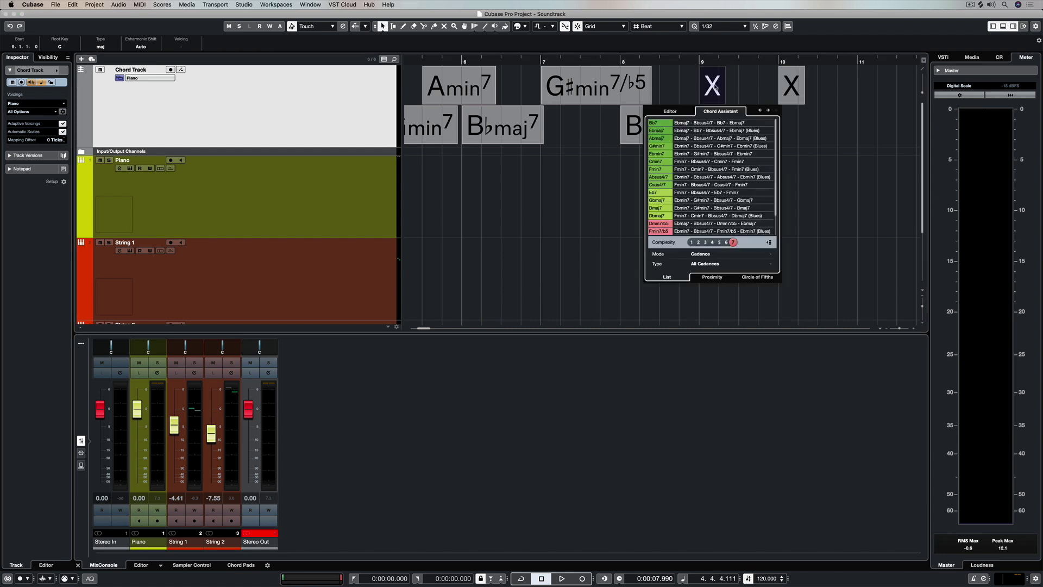
{"action": "left_click", "coordinate": [665, 187]}
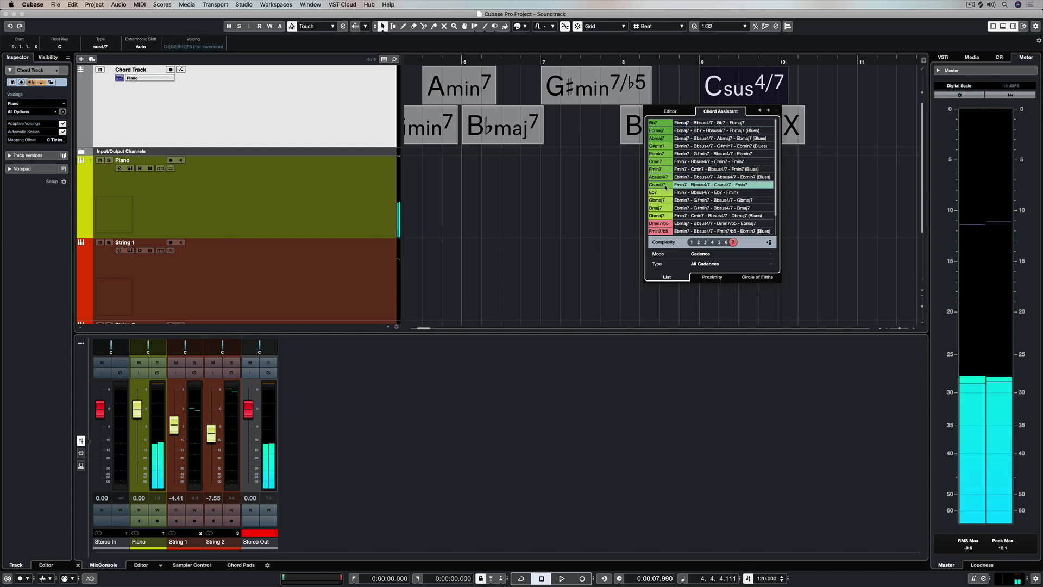
{"action": "key", "text": "Right"}
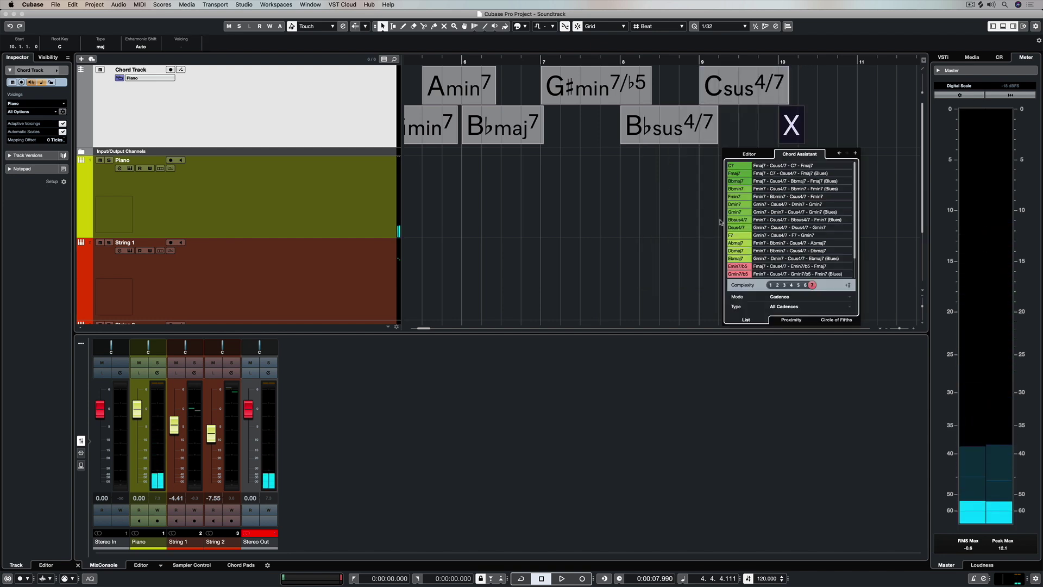
{"action": "left_click", "coordinate": [755, 251]}
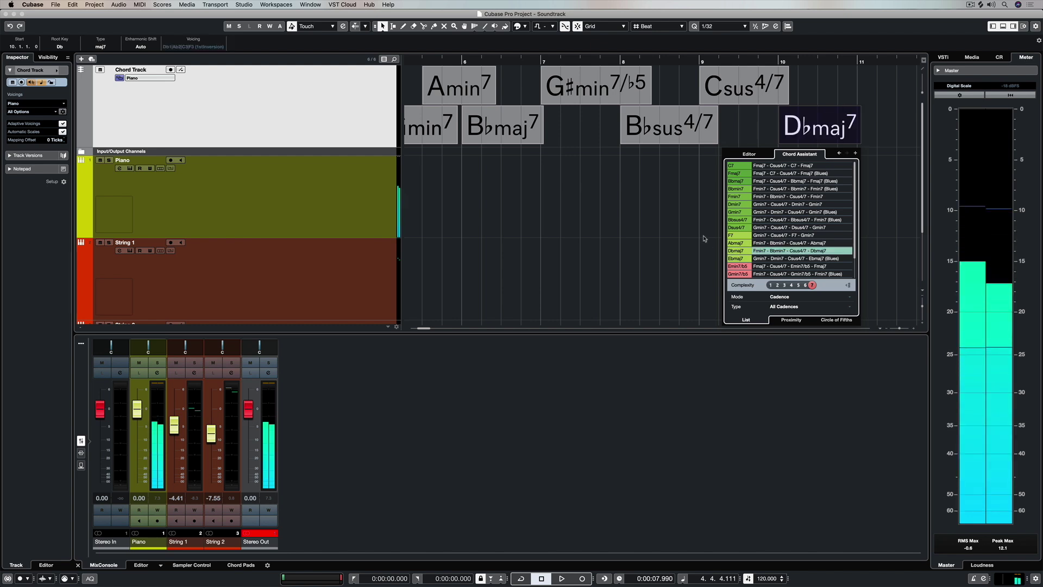
- Close the chord popup, return to the project start and zoom out with G
{"action": "key", "text": "Escape"}
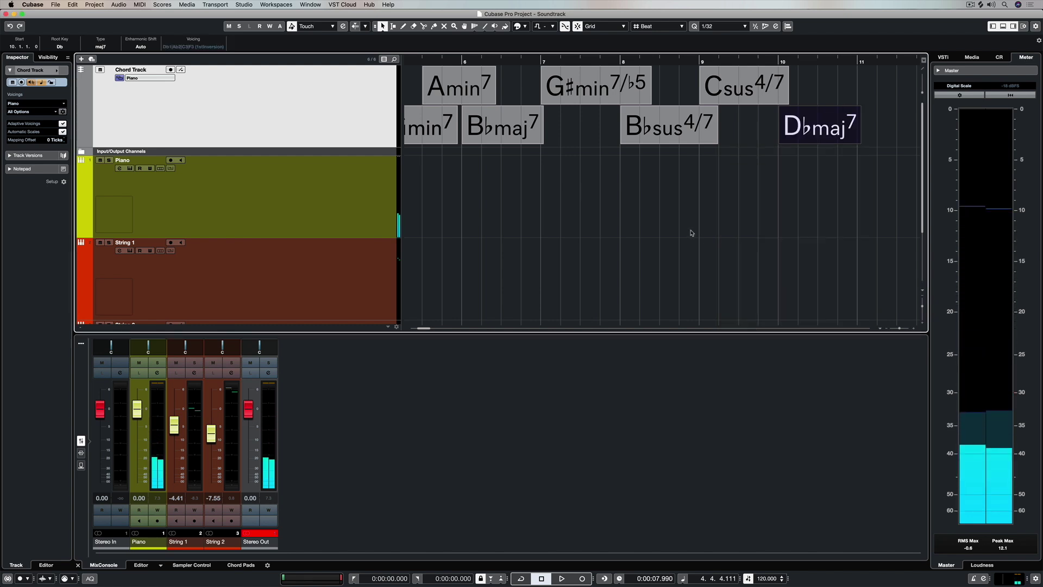
{"action": "key", "text": "Home"}
{"action": "key", "text": "g"}
{"action": "key", "text": "g"}
{"action": "key", "text": "g"}
{"action": "key", "text": "g"}
{"action": "key", "text": "g"}
{"action": "key", "text": "g"}
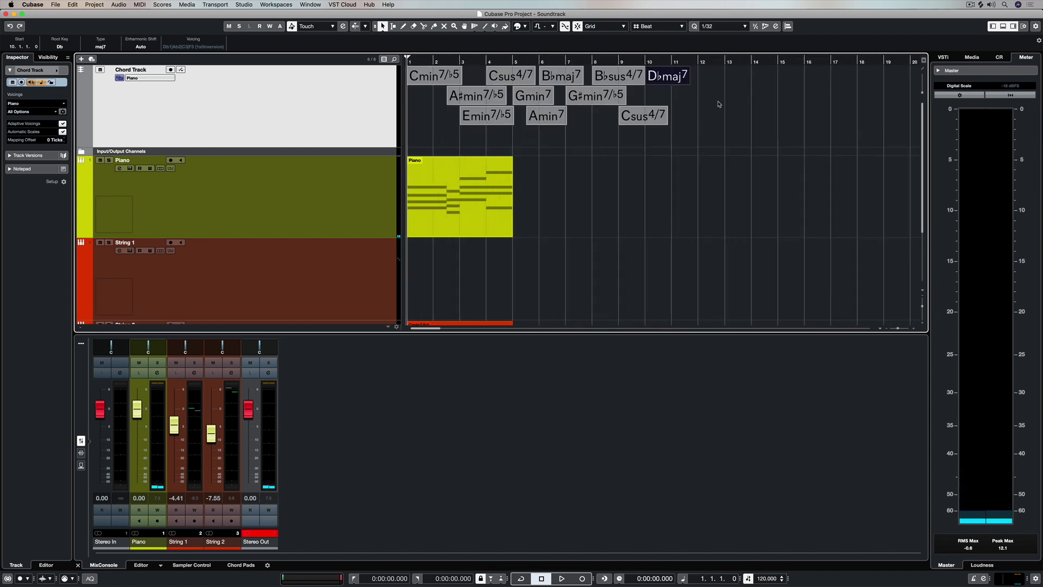
- Drag chord events Gmin7 through Dbmaj7 onto the Piano track and play from near bar 4
{"action": "left_click_drag", "start_coordinate": [713, 152], "coordinate": [538, 170]}
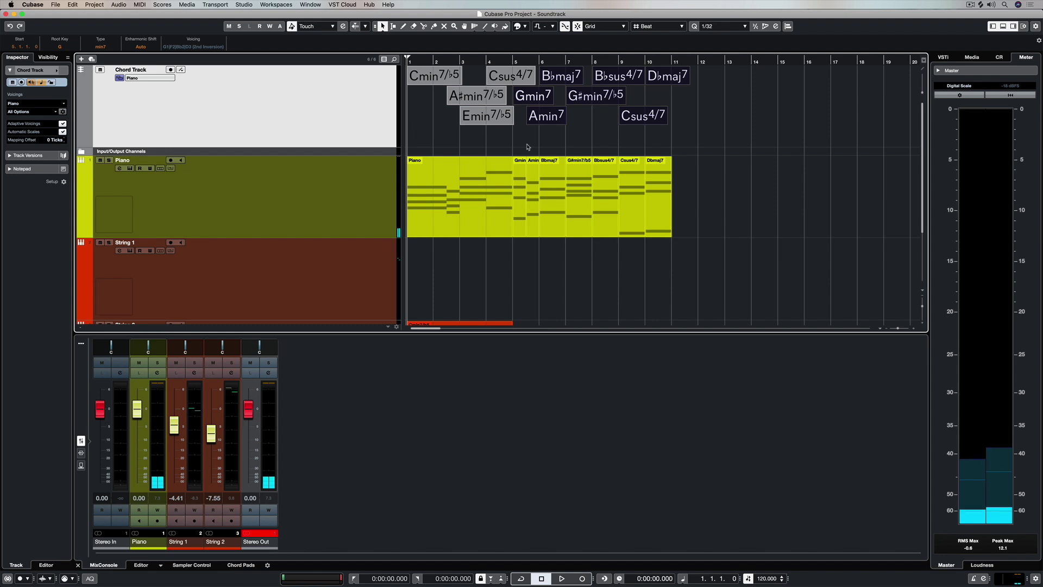
{"action": "left_click", "coordinate": [478, 80]}
{"action": "key", "text": "space"}
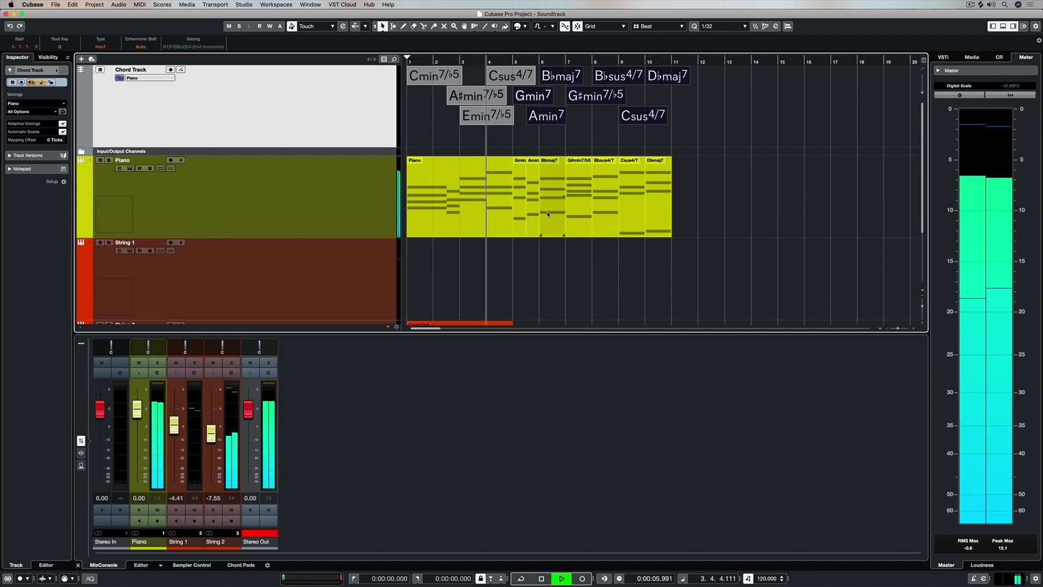
{"action": "scroll", "coordinate": [548, 214], "scroll_direction": "down", "scroll_amount": 2}
{"action": "scroll", "coordinate": [548, 214], "scroll_direction": "up", "scroll_amount": 2}
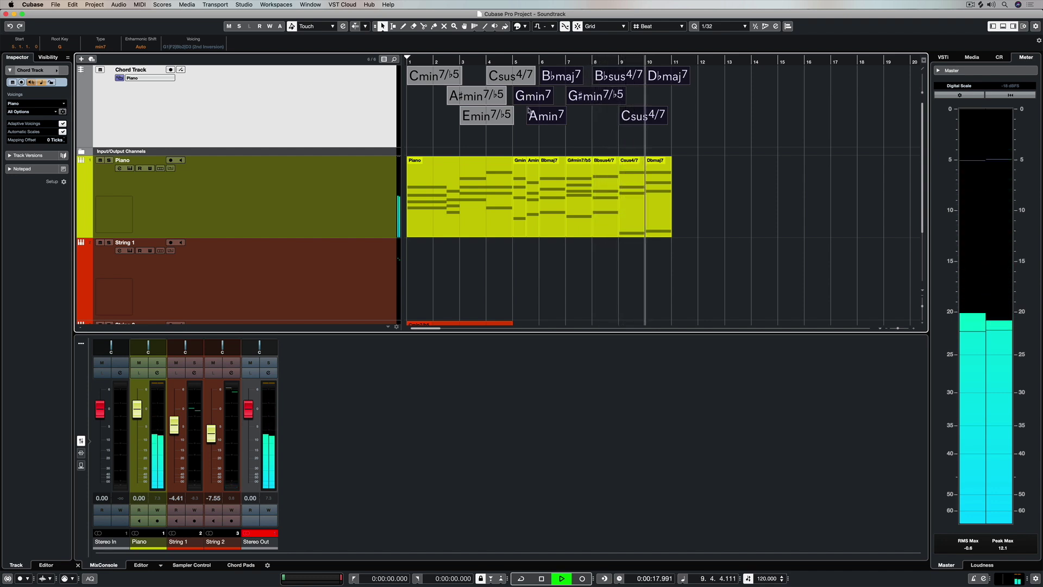
- Drop the selected Gmin7–Dbmaj7 chord parts onto String 2 starting at bar 5
{"action": "scroll", "coordinate": [529, 111], "scroll_direction": "down", "scroll_amount": 2}
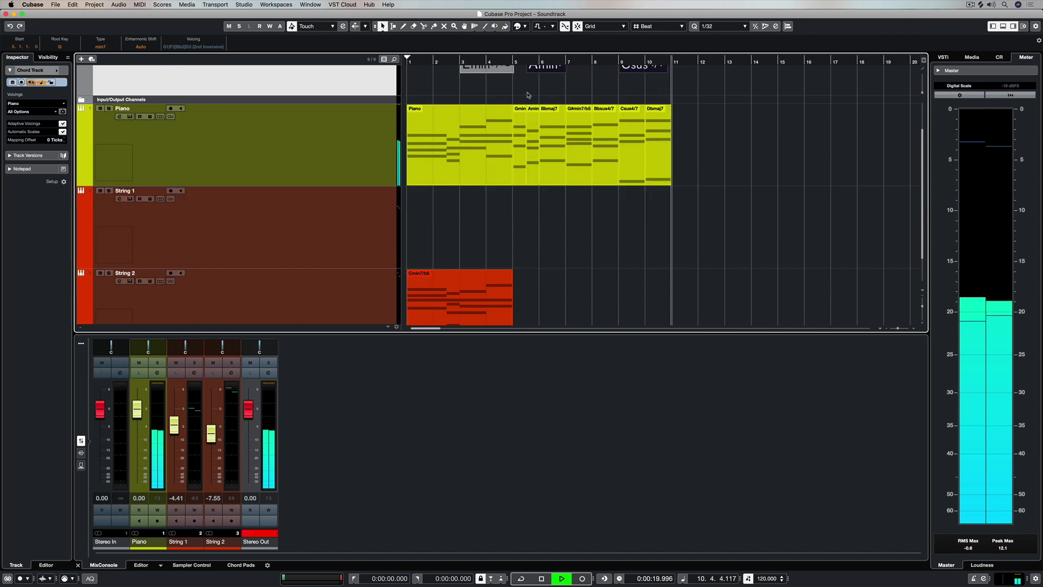
{"action": "scroll", "coordinate": [527, 95], "scroll_direction": "up", "scroll_amount": 2}
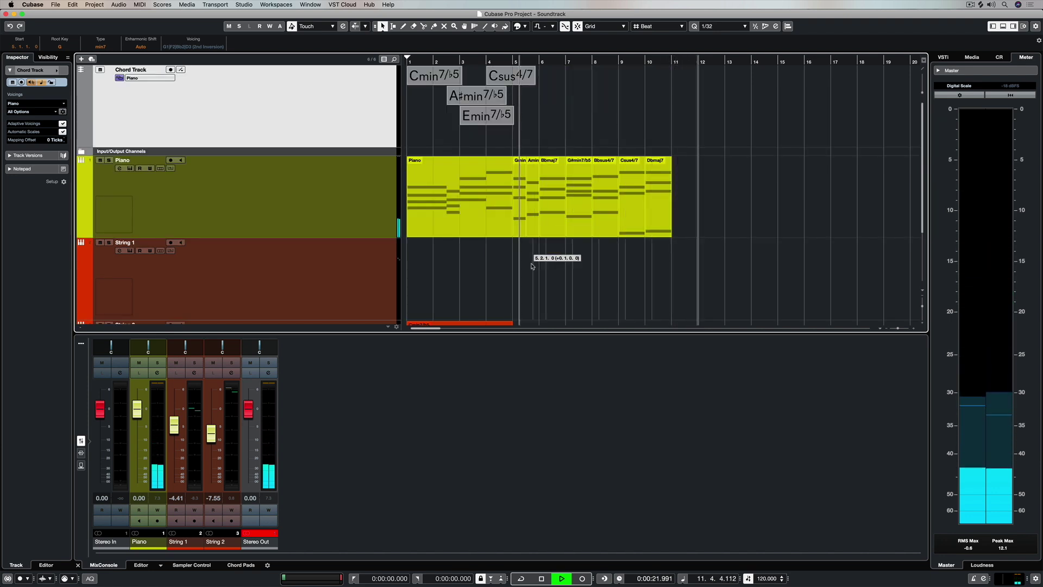
{"action": "scroll", "coordinate": [527, 296], "scroll_direction": "down", "scroll_amount": 2}
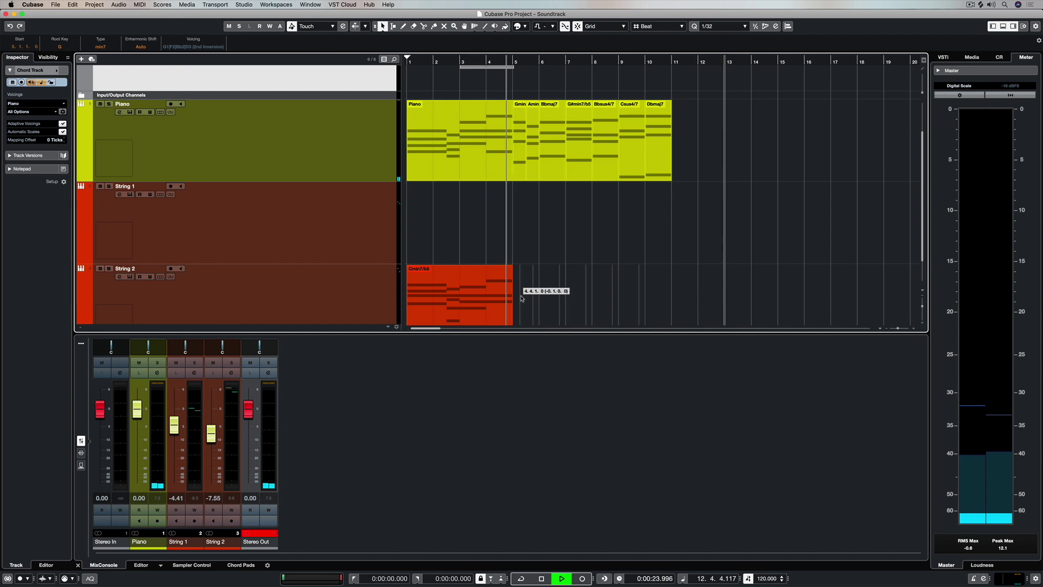
{"action": "left_click_drag", "start_coordinate": [525, 298], "coordinate": [525, 299]}
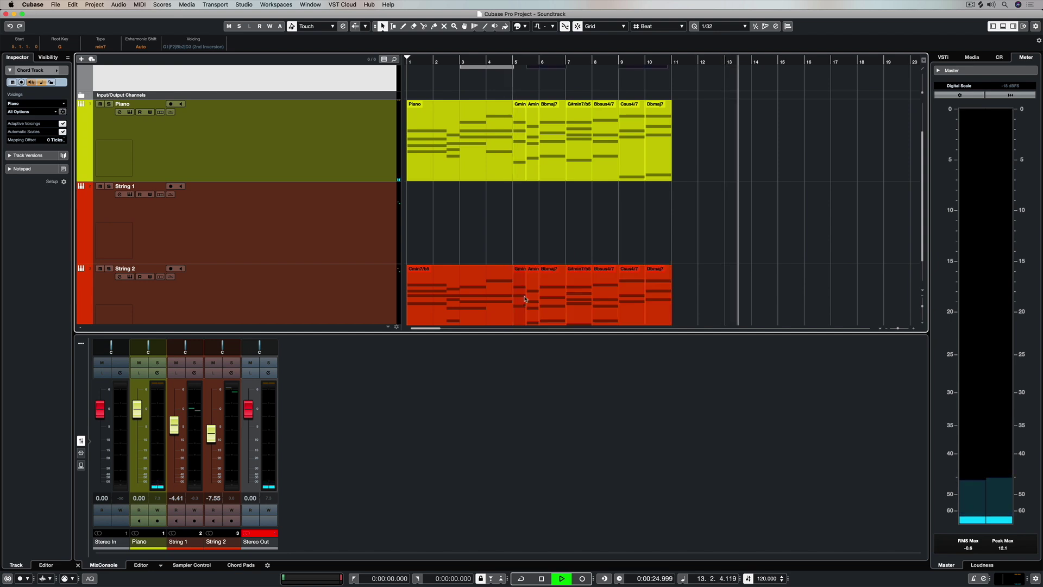
- Play from around bar 3 with the view zoomed out, stop, and show the Media browser
{"action": "left_click", "coordinate": [477, 62]}
{"action": "key", "text": "g"}
{"action": "key", "text": "g"}
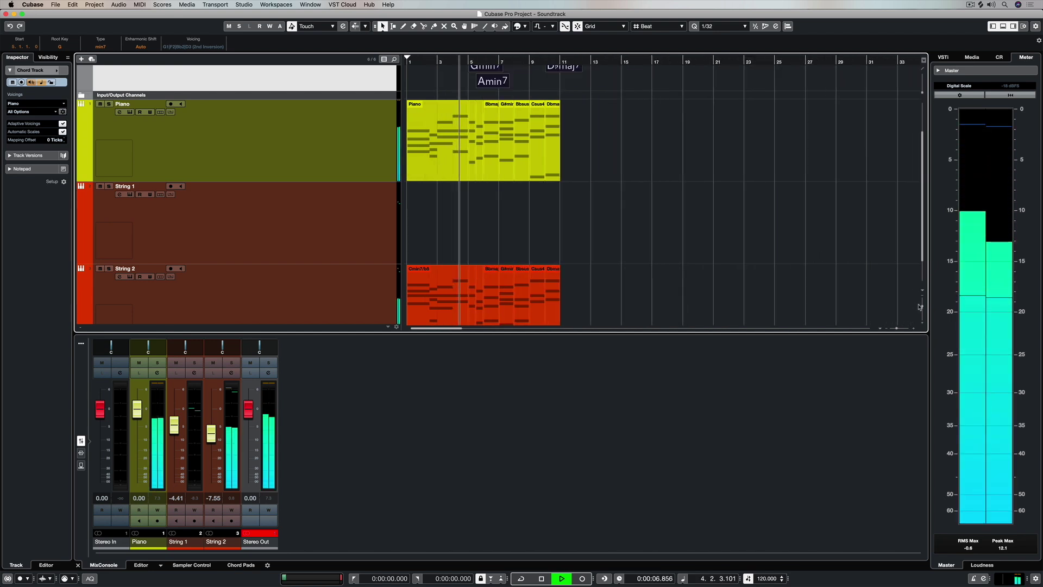
{"action": "scroll", "coordinate": [922, 309], "scroll_direction": "up", "scroll_amount": 2}
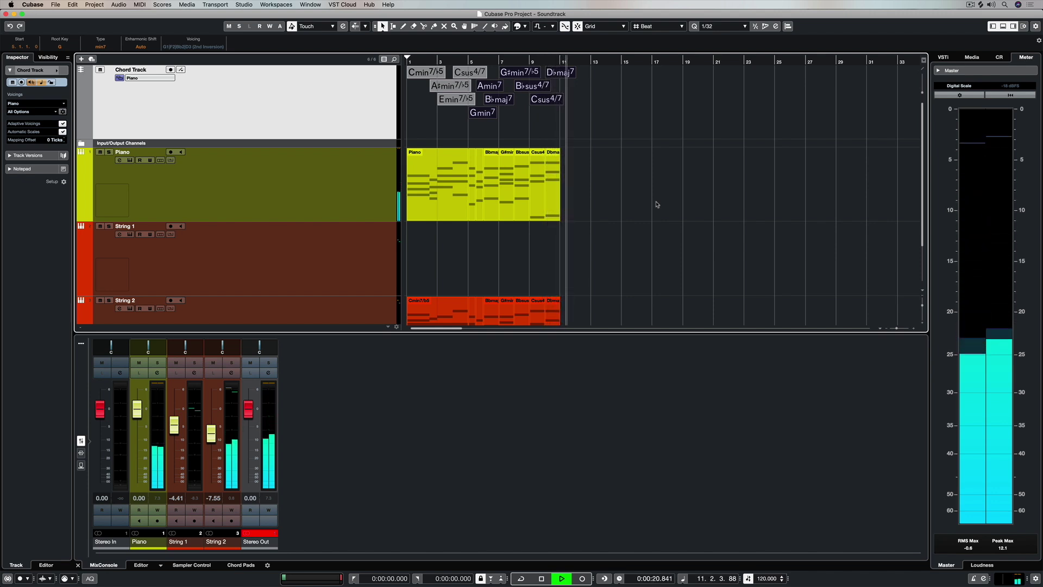
{"action": "key", "text": "space"}
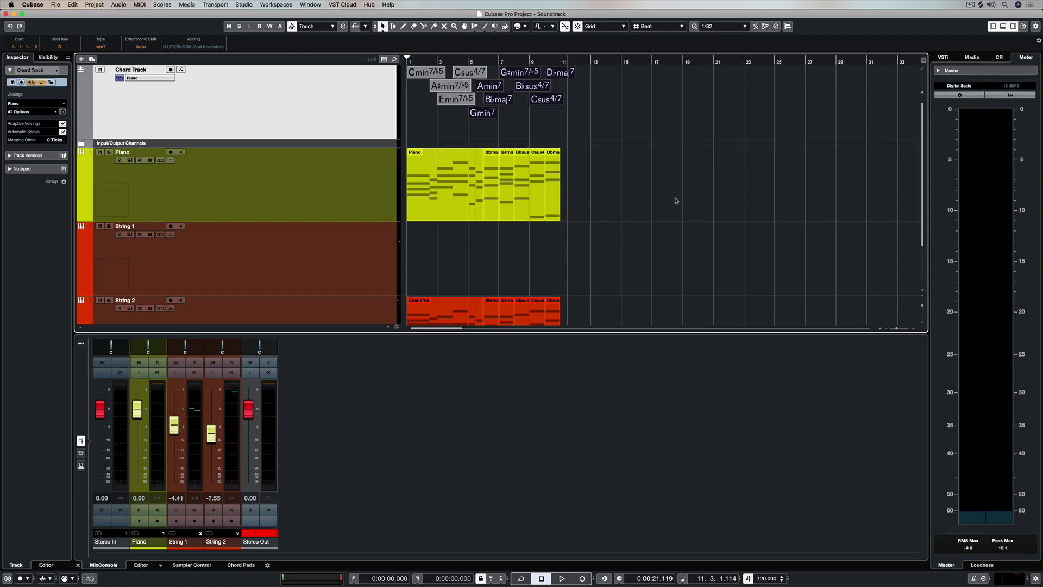
{"action": "left_click", "coordinate": [972, 57]}
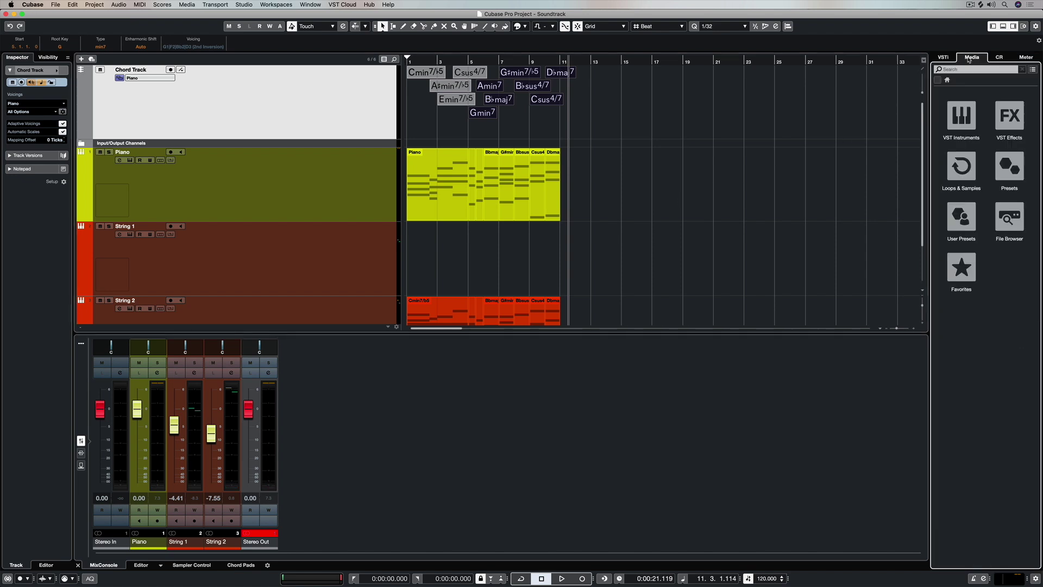
- Browse Loops & Samples to the Rock Pop Toolbox MIDI loop library
{"action": "left_click", "coordinate": [962, 168]}
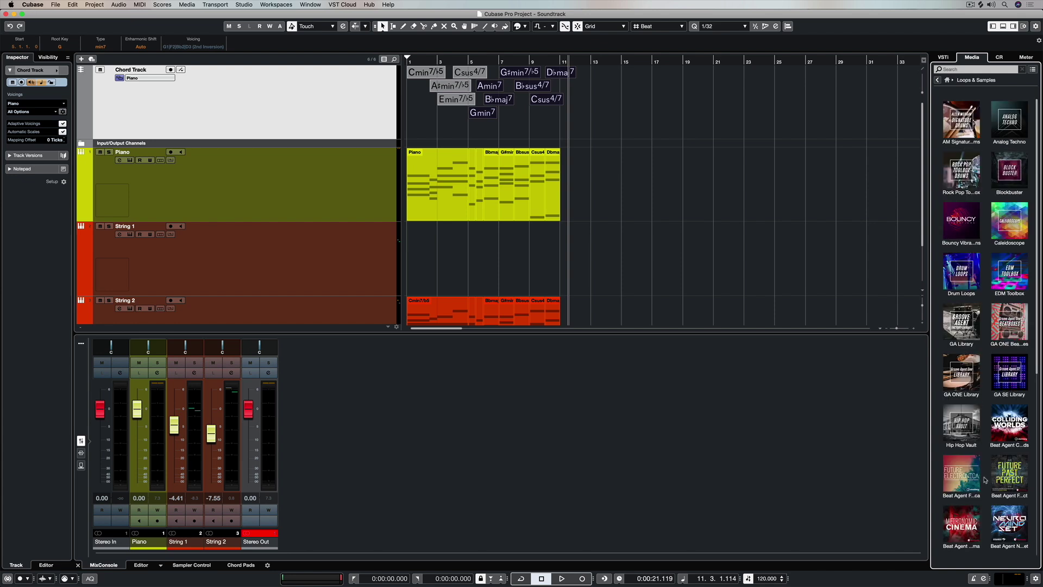
{"action": "scroll", "coordinate": [986, 480], "scroll_direction": "down", "scroll_amount": 6}
{"action": "left_click", "coordinate": [964, 477]}
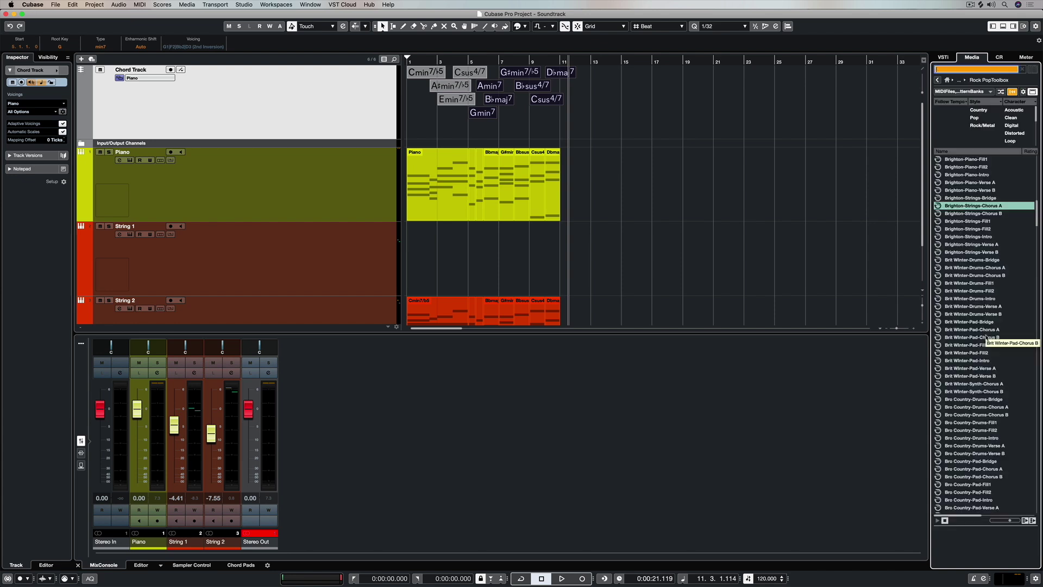
{"action": "scroll", "coordinate": [987, 338], "scroll_direction": "down", "scroll_amount": 15}
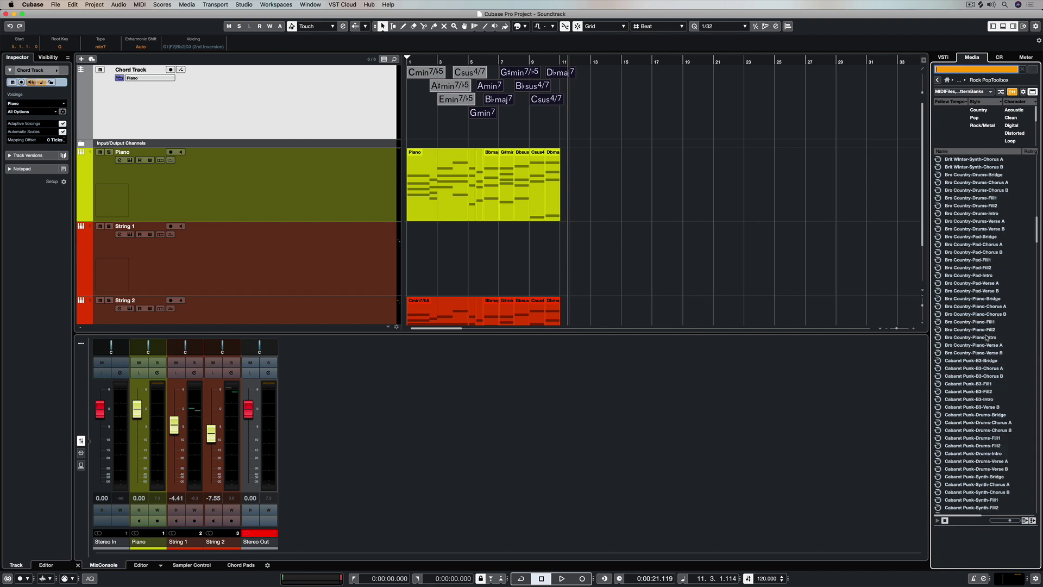
{"action": "scroll", "coordinate": [986, 338], "scroll_direction": "down", "scroll_amount": 20}
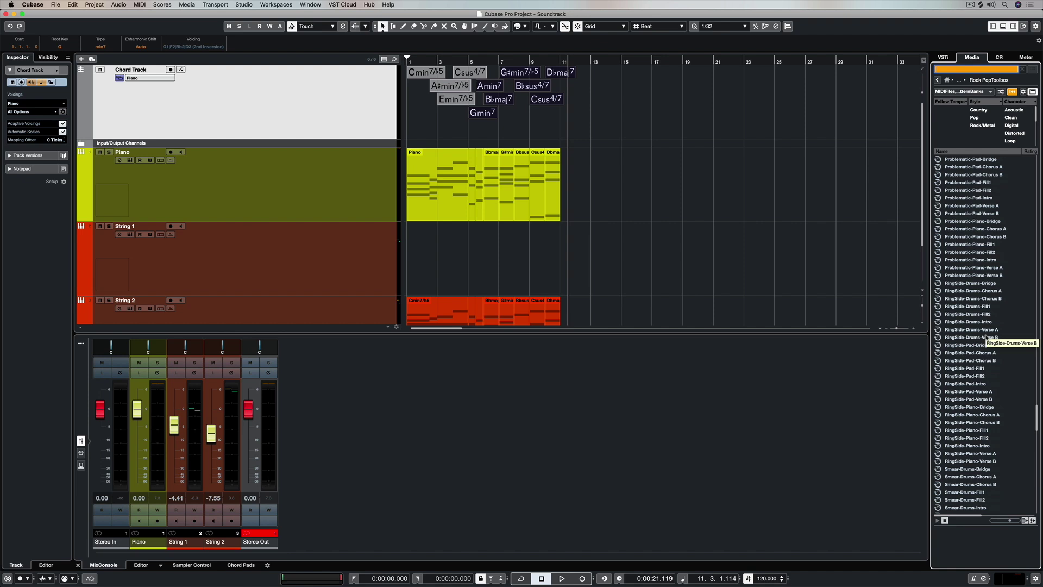
- Preview the Piano Verse A, Chorus A and Fill1 loops, then select Problematic-Piano-Fill2
{"action": "left_click", "coordinate": [960, 268]}
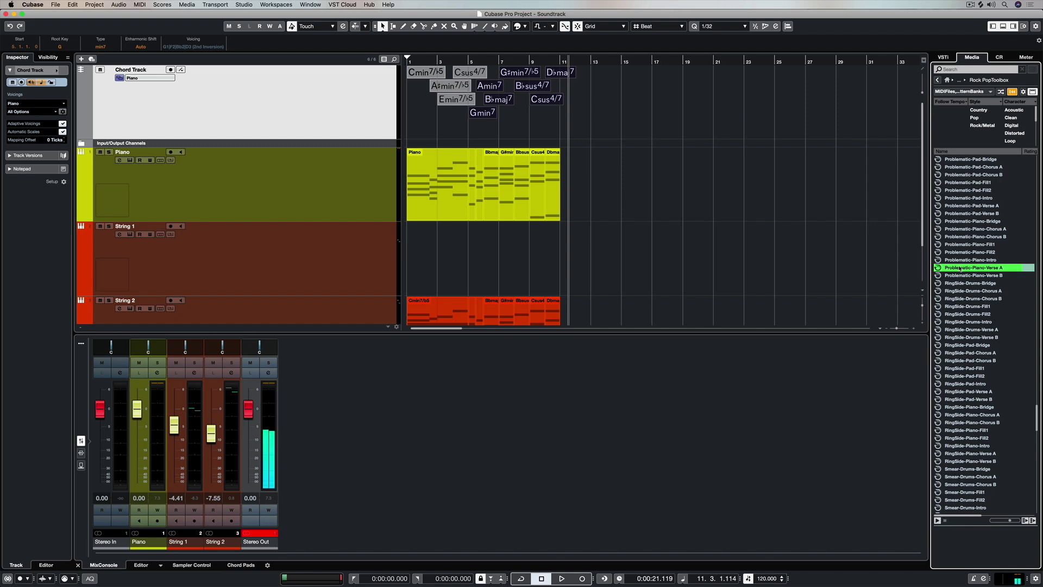
{"action": "left_click", "coordinate": [961, 229]}
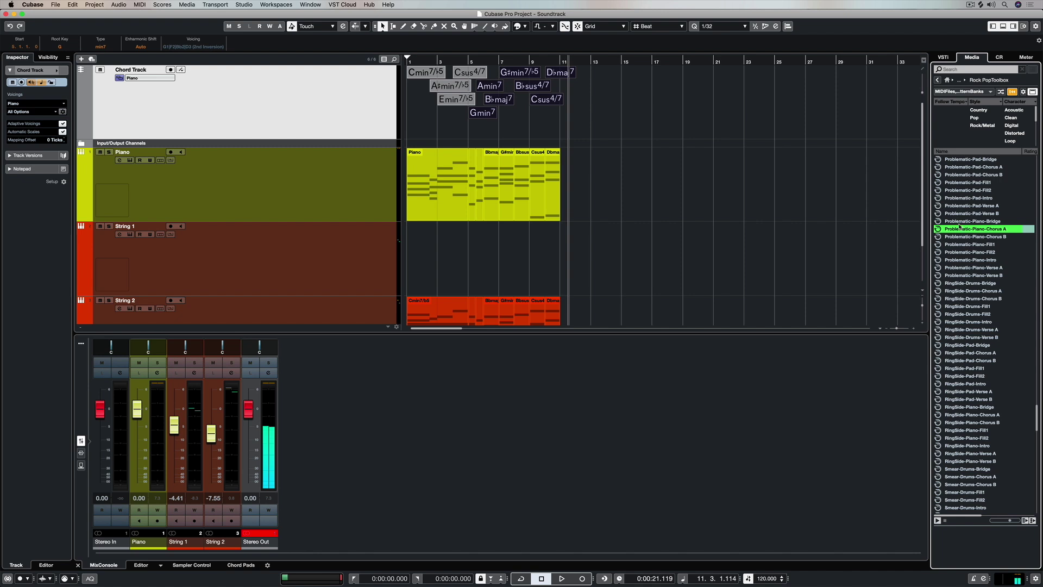
{"action": "left_click", "coordinate": [960, 245]}
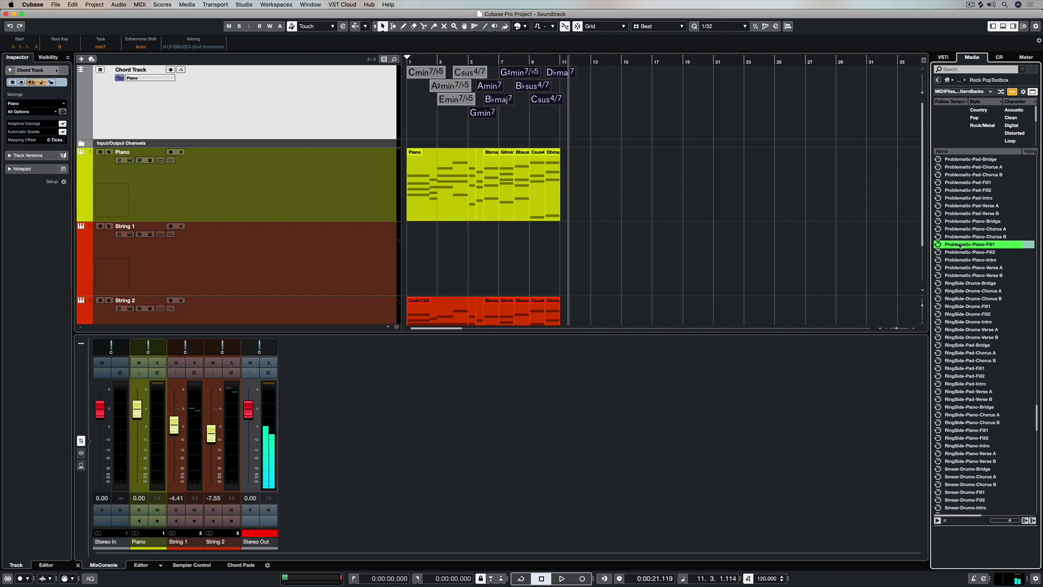
{"action": "left_click", "coordinate": [964, 252]}
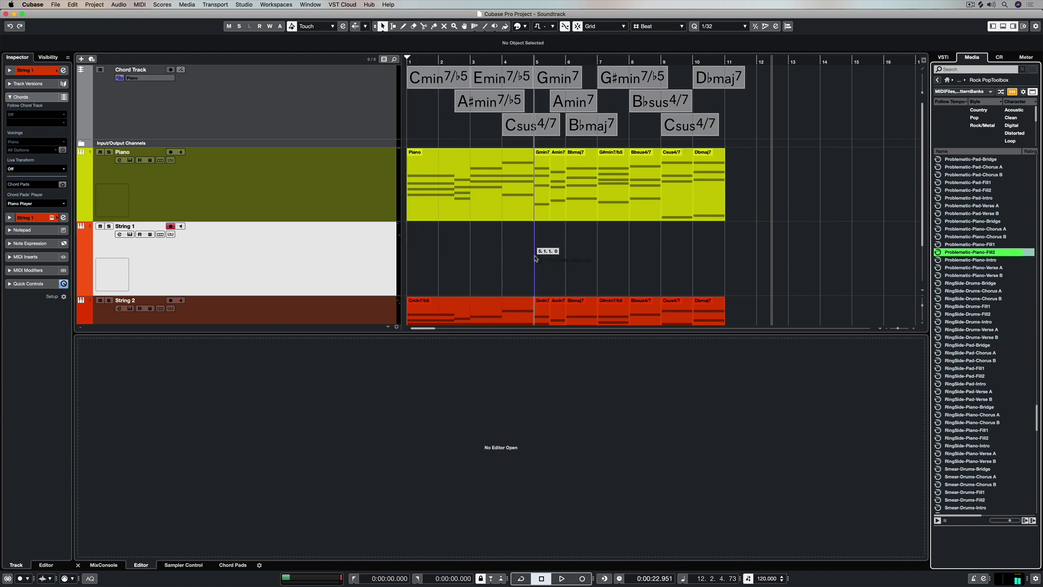
- Drop Problematic-Piano-Fill2 onto String 1 at bar 5 and play it from there
{"action": "left_click_drag", "start_coordinate": [535, 259], "coordinate": [722, 261]}
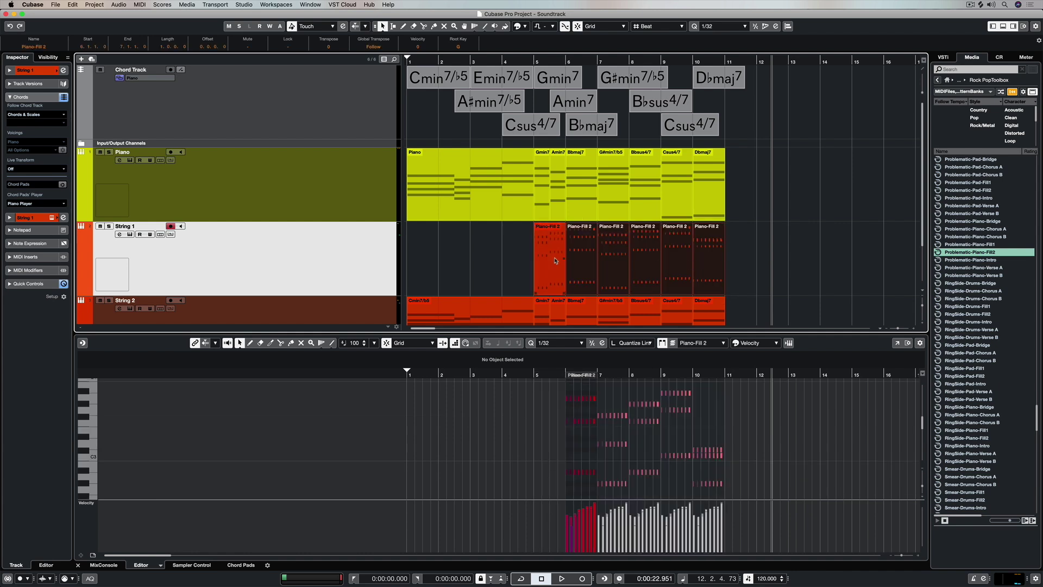
{"action": "left_click", "coordinate": [555, 261]}
{"action": "key", "text": "alt+space"}
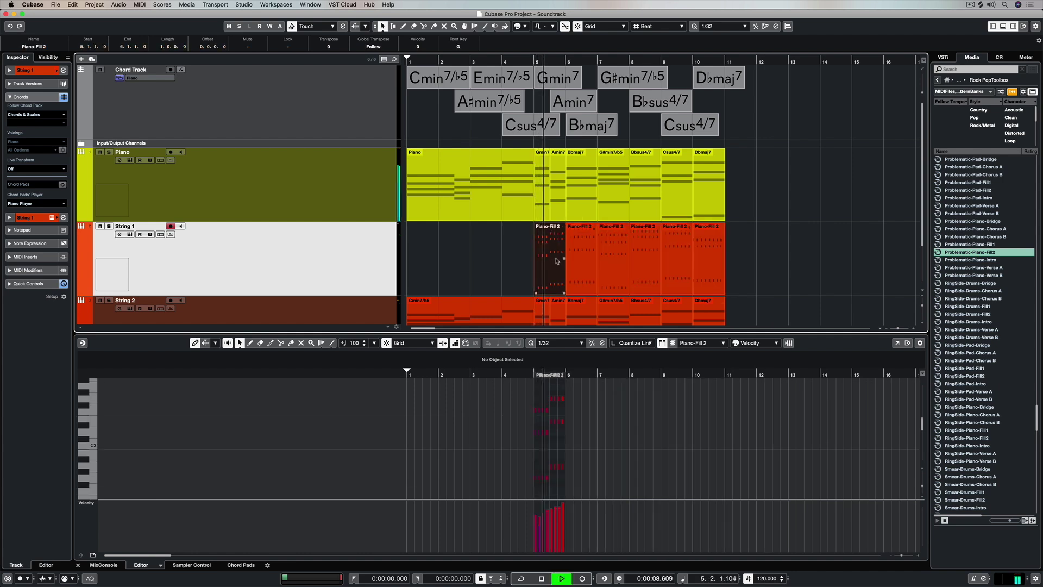
{"action": "key", "text": "space"}
- Check String 1's HALion Sonic SE instrument, then stop and close its window
{"action": "left_click", "coordinate": [130, 235]}
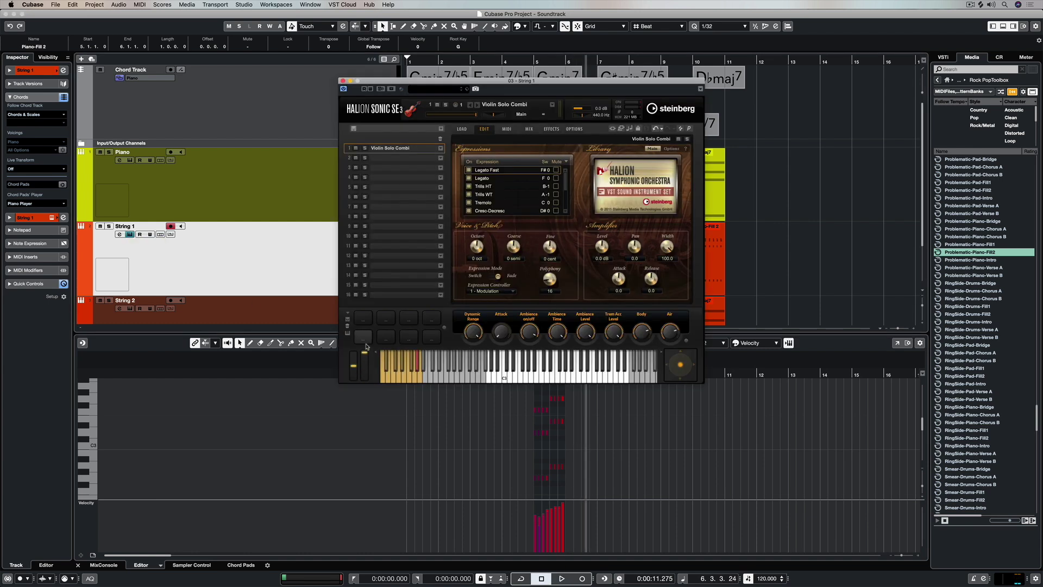
{"action": "key", "text": "Home"}
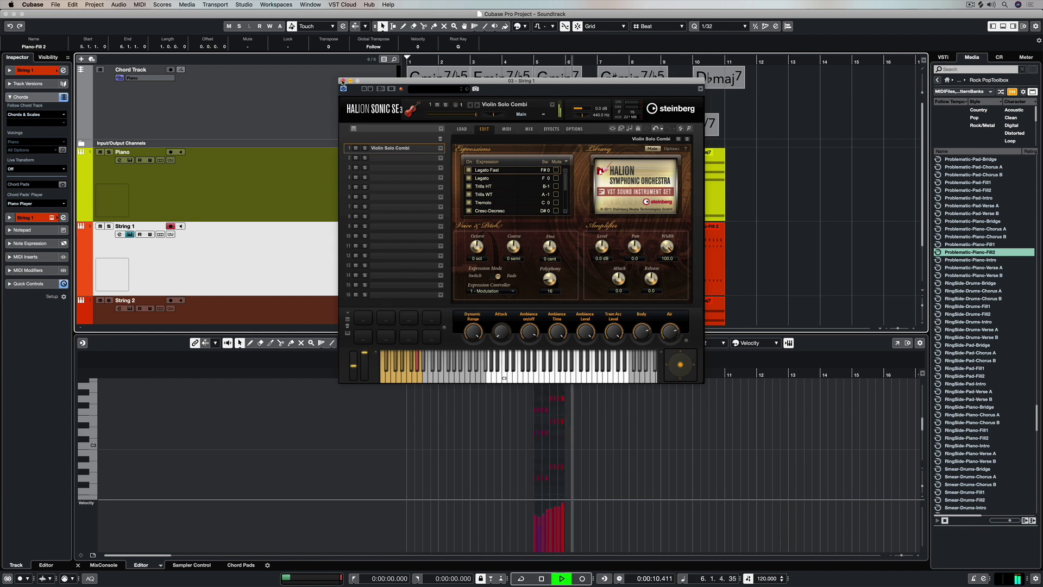
{"action": "key", "text": "space"}
{"action": "key", "text": "super+w"}
{"action": "left_click", "coordinate": [565, 261]}
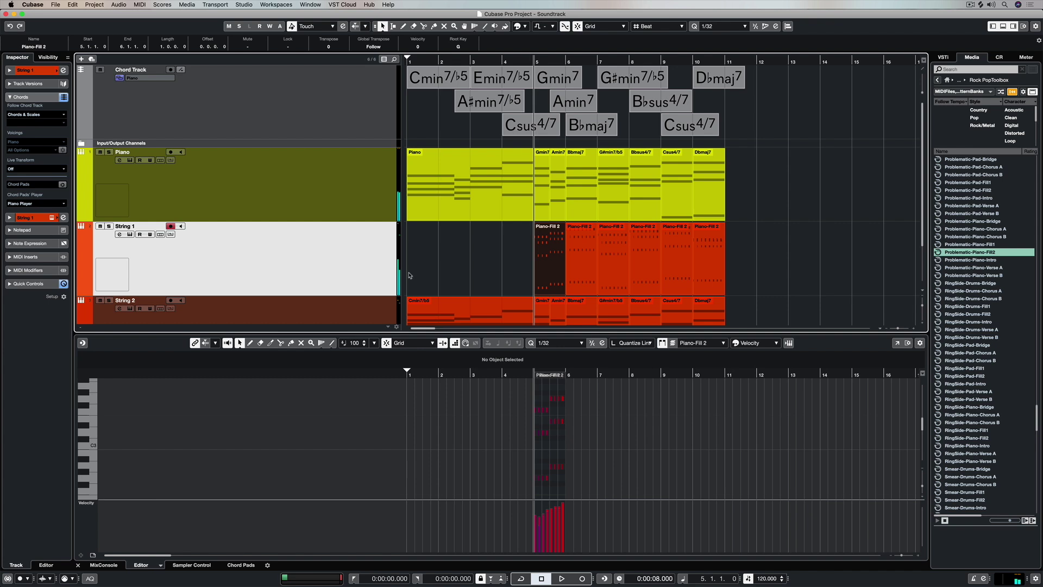
- Play from bar 5 and lower String 1 to -7.12 dB in the MixConsole
{"action": "key", "text": "space"}
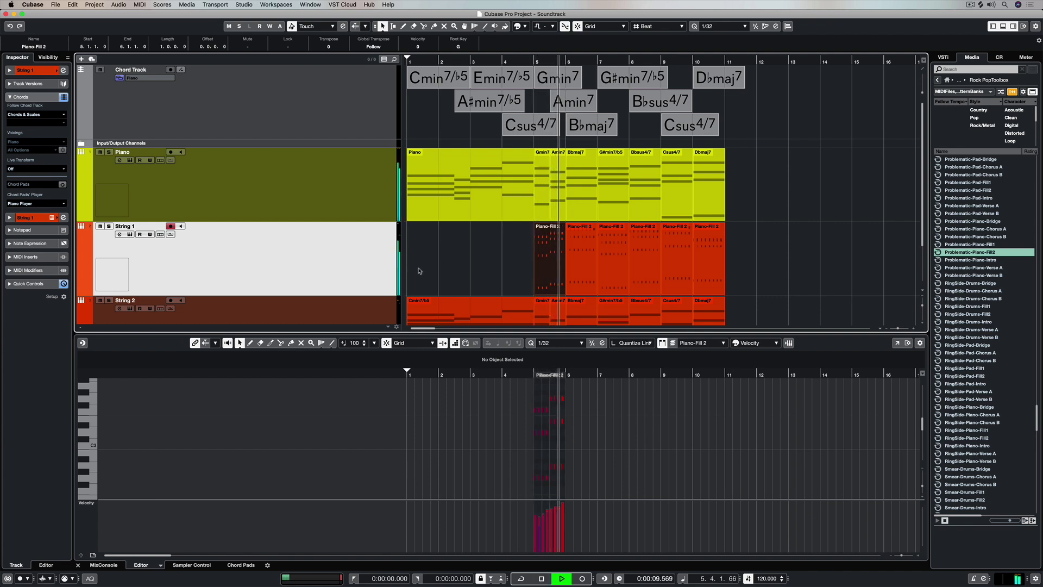
{"action": "left_click", "coordinate": [115, 564]}
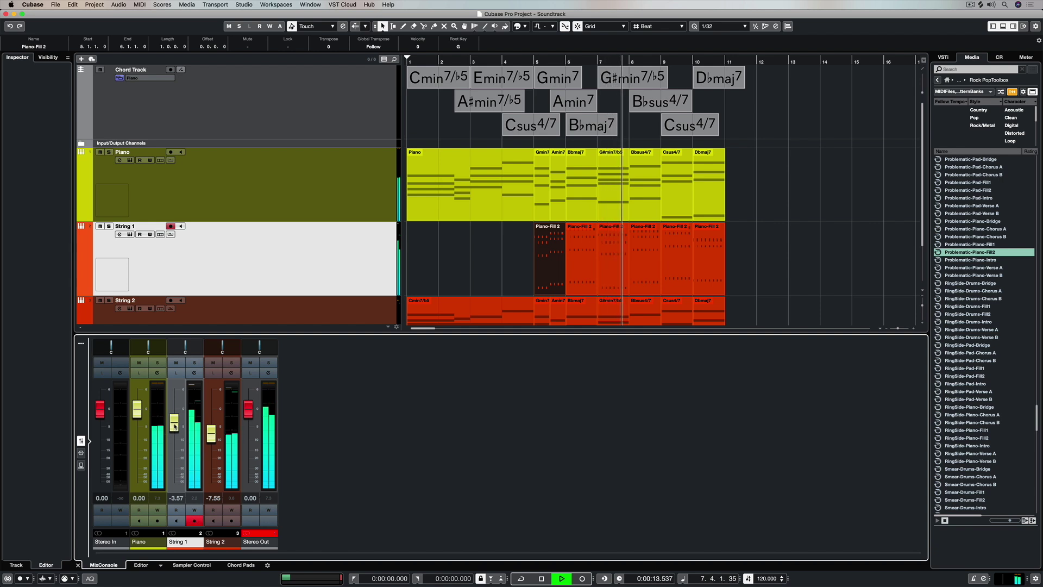
{"action": "left_click_drag", "start_coordinate": [173, 426], "coordinate": [174, 436]}
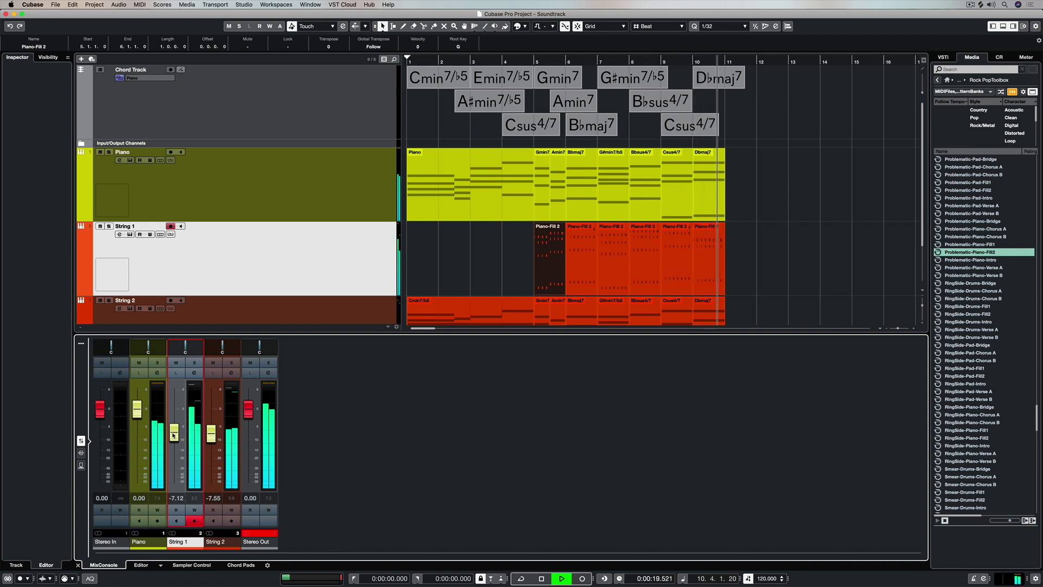
{"action": "key", "text": "space"}
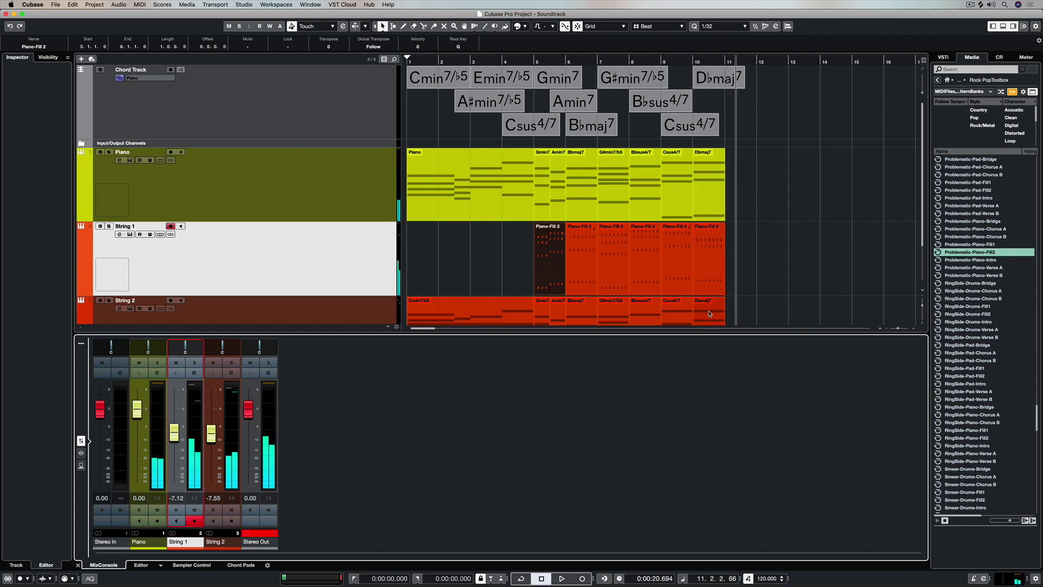
- Copy the Dbmaj7 events on String 2 and Piano to bar 11
{"action": "left_click", "coordinate": [709, 314]}
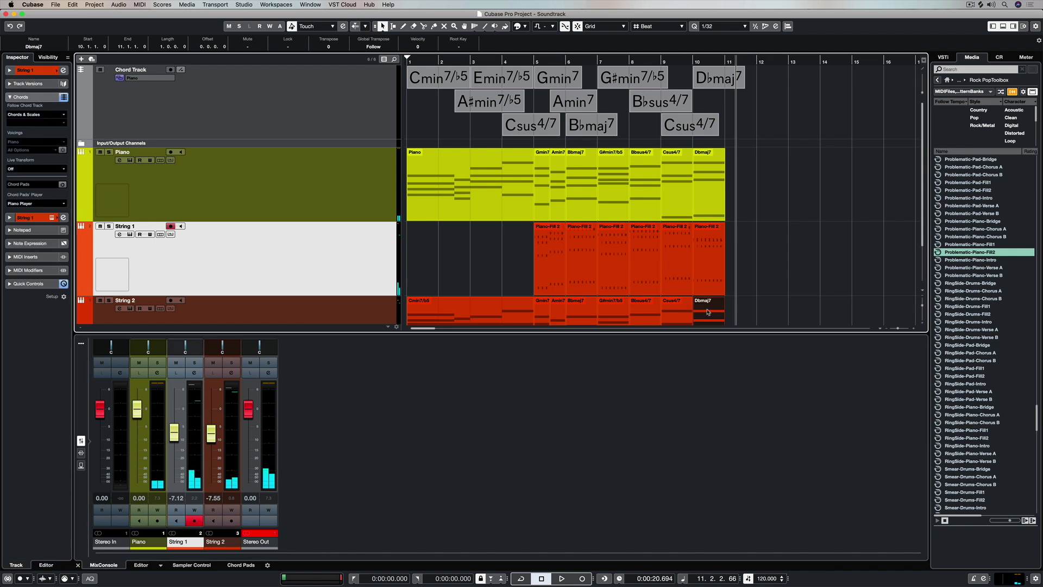
{"action": "left_click_drag", "start_coordinate": [709, 312], "coordinate": [740, 312]}
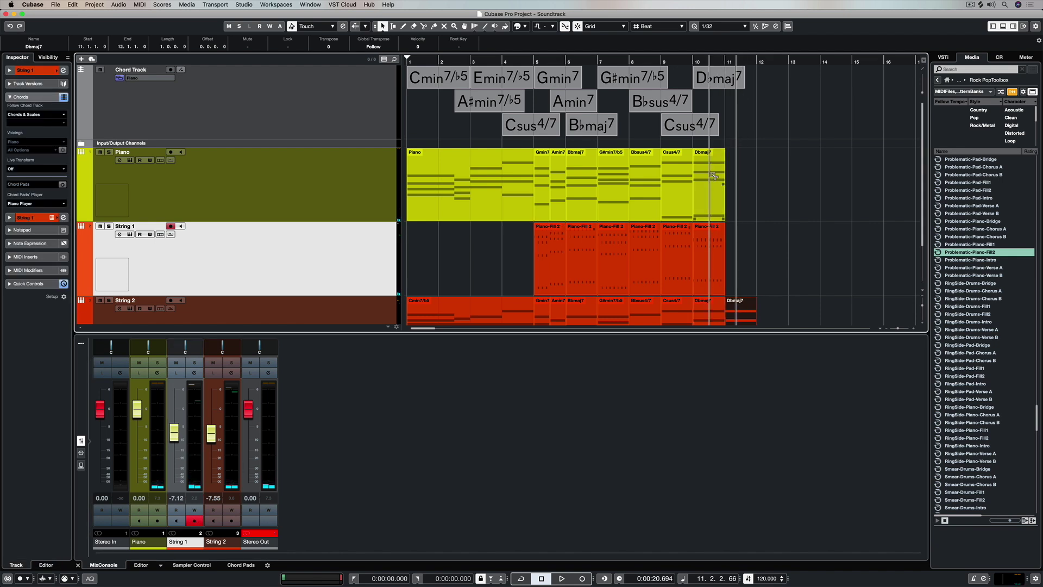
{"action": "left_click_drag", "start_coordinate": [713, 175], "coordinate": [745, 175]}
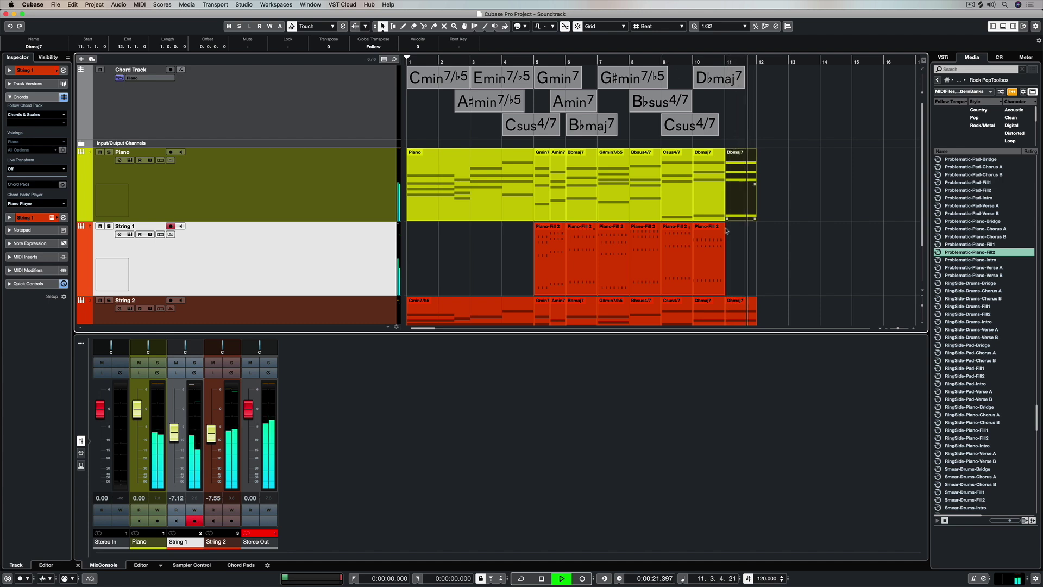
- Play the arrangement while setting String 1 to -13.9 dB and String 2 to -3.84 dB
{"action": "left_click", "coordinate": [542, 248]}
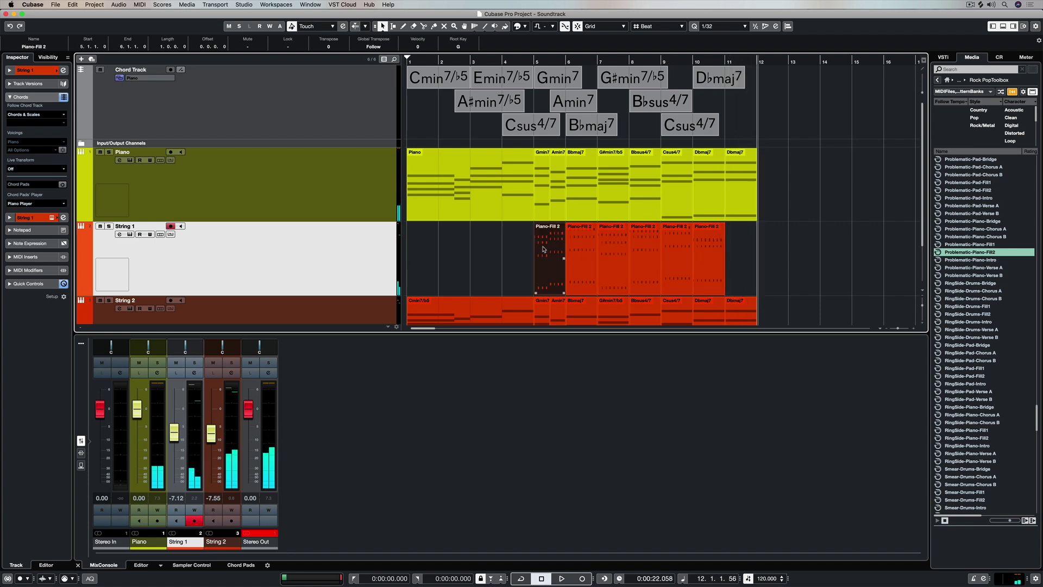
{"action": "key", "text": "space"}
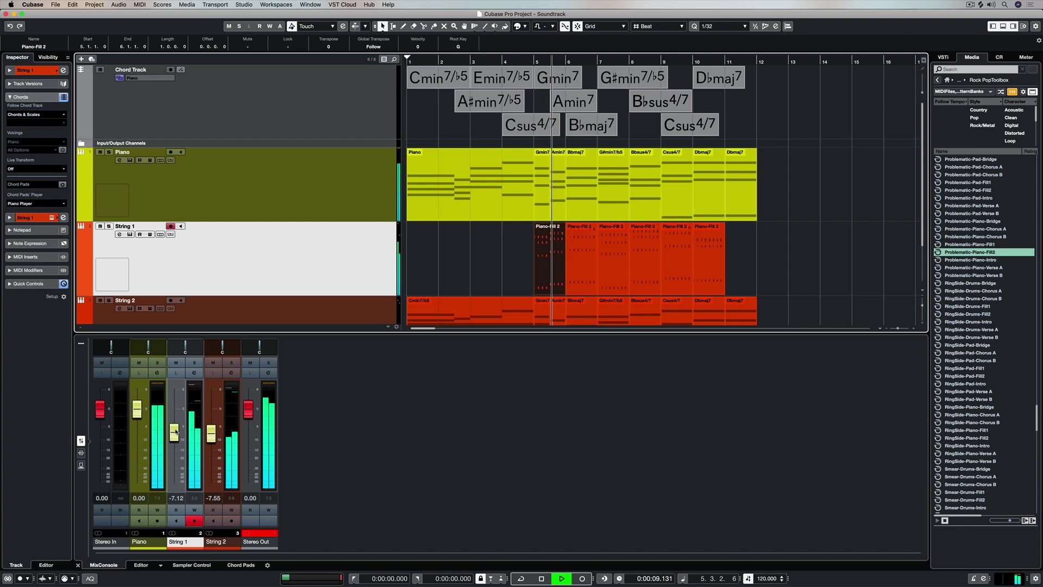
{"action": "left_click_drag", "start_coordinate": [174, 432], "coordinate": [174, 436]}
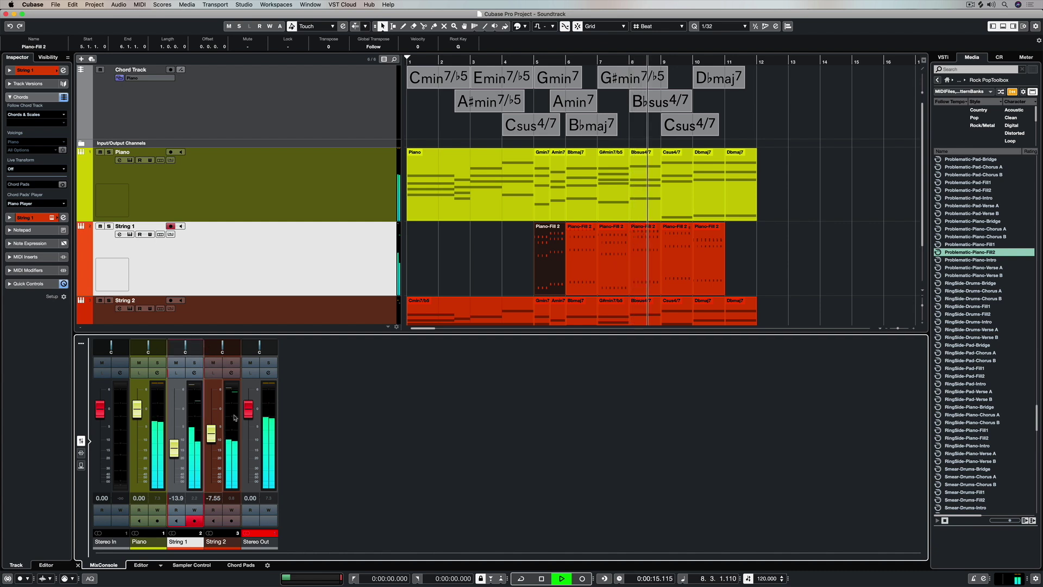
{"action": "left_click_drag", "start_coordinate": [211, 438], "coordinate": [212, 433]}
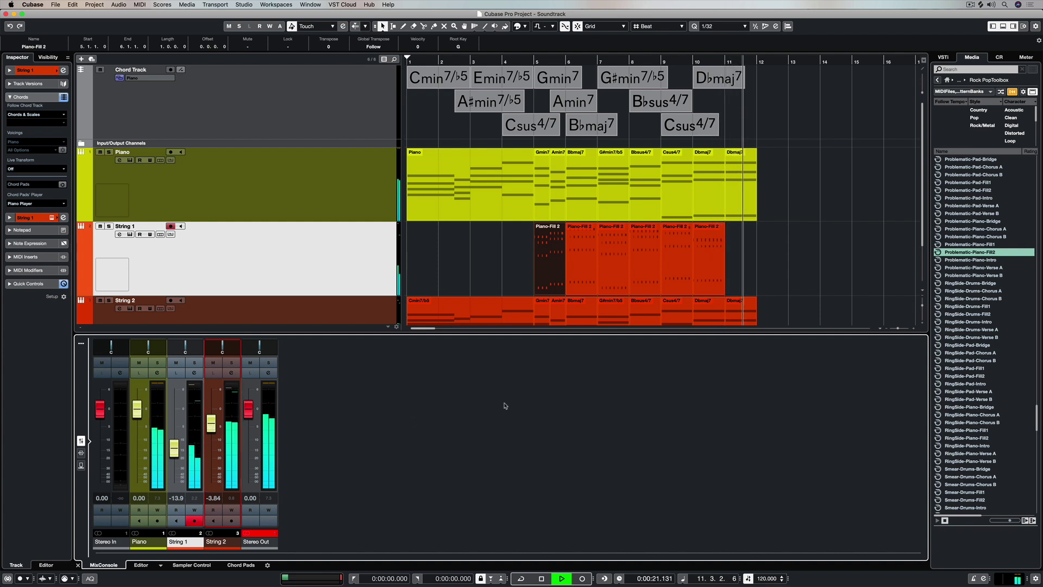
{"action": "key", "text": "space"}
- Select all six Piano-Fill 2 events, glue them into one part and open the Key Editor
{"action": "key", "text": "Left"}
{"action": "left_click_drag", "start_coordinate": [741, 252], "coordinate": [636, 262]}
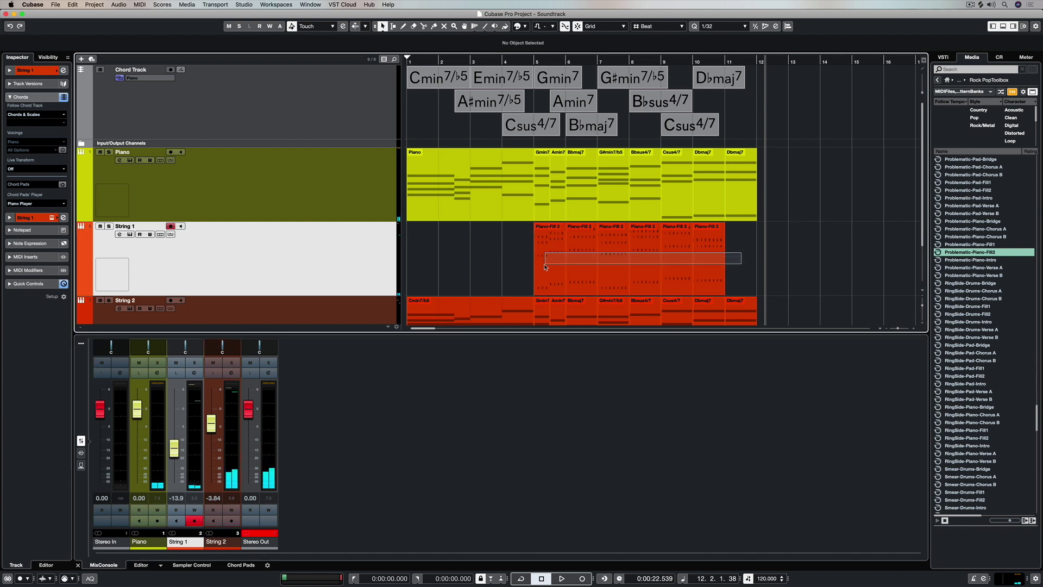
{"action": "left_click_drag", "start_coordinate": [546, 267], "coordinate": [545, 267]}
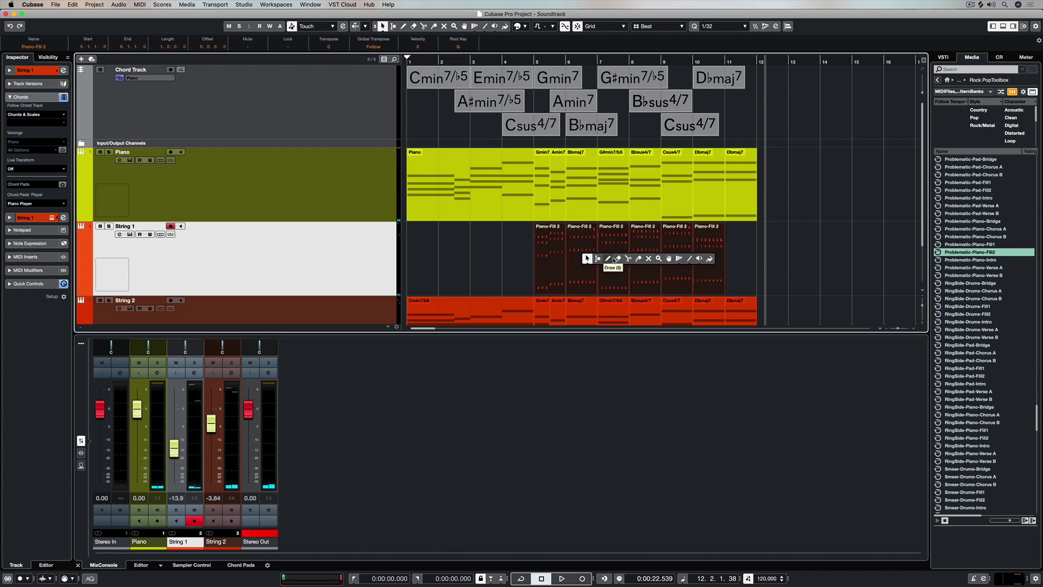
{"action": "left_click", "coordinate": [639, 258]}
{"action": "left_click", "coordinate": [636, 250]}
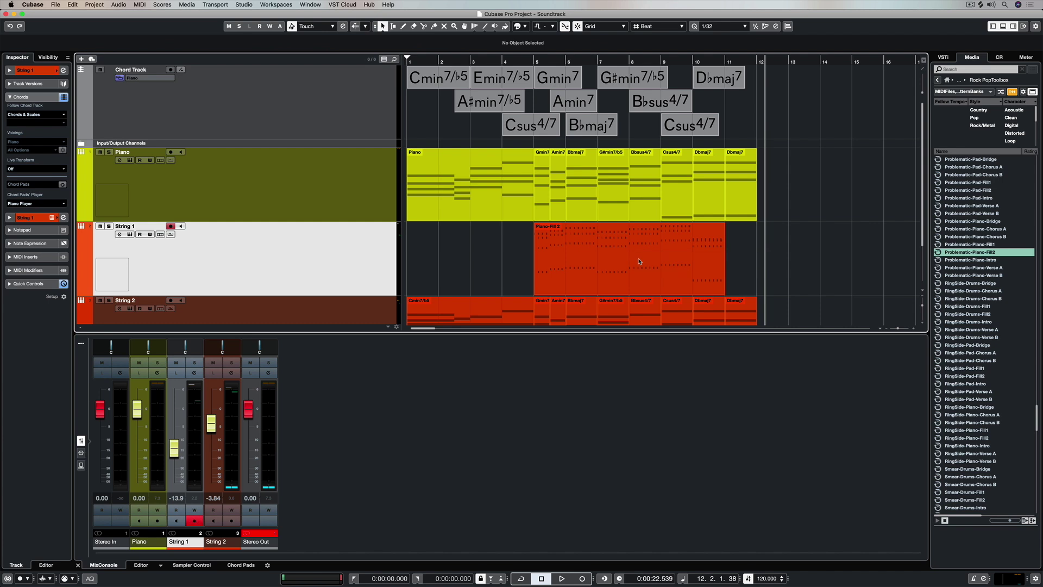
{"action": "left_click", "coordinate": [628, 256]}
{"action": "double_click", "coordinate": [628, 256]}
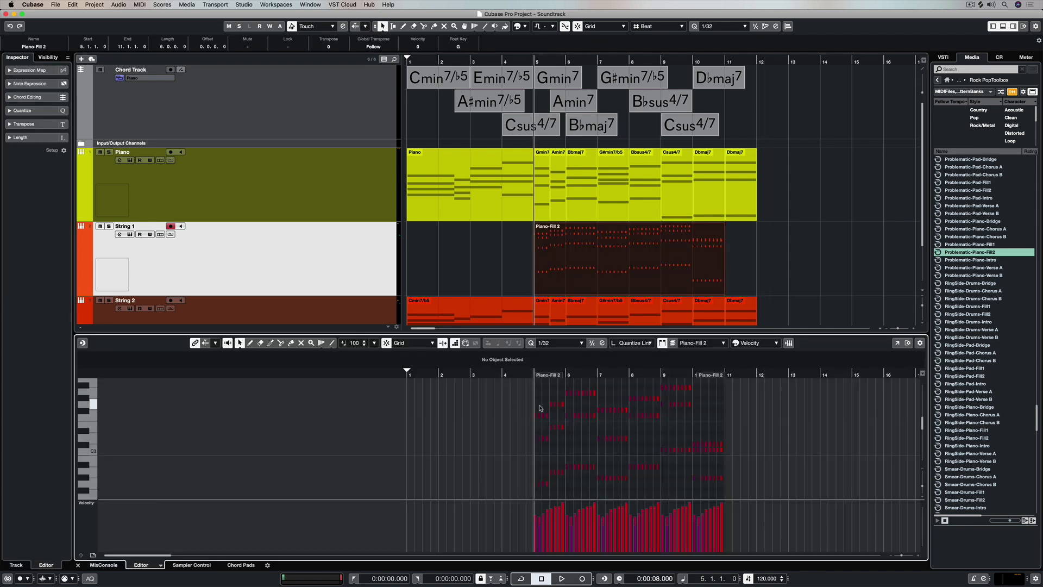
- Select all notes and set Length Scale Legato to 24% (172-tick overlap) while playing back
{"action": "key", "text": "super+a"}
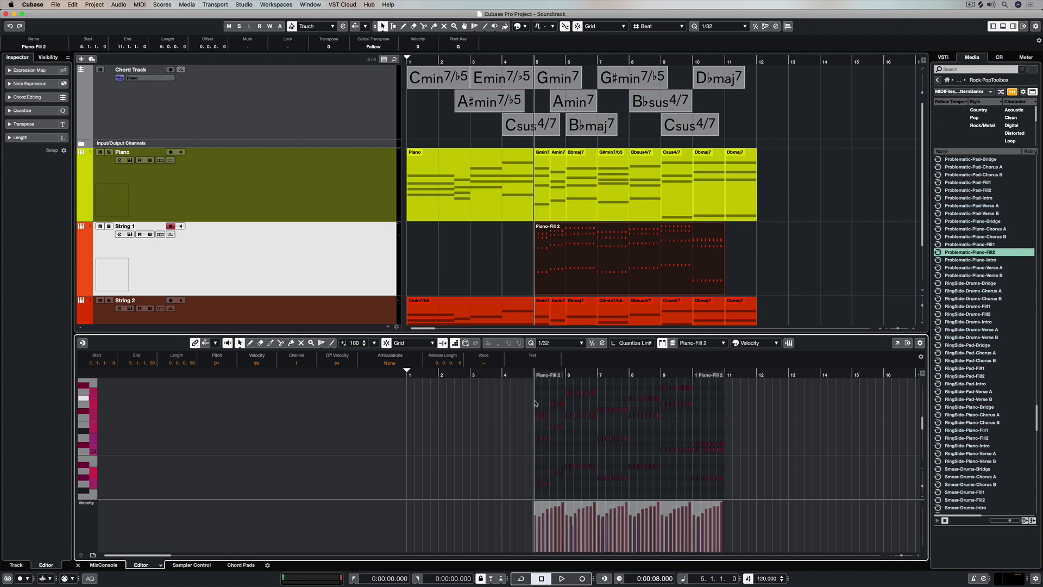
{"action": "key", "text": "space"}
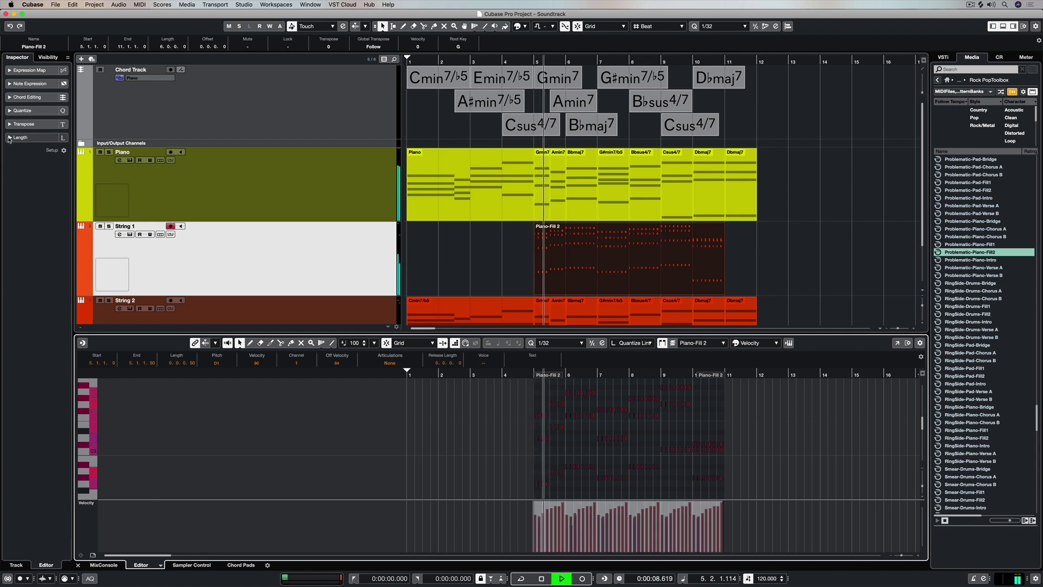
{"action": "left_click", "coordinate": [32, 138]}
{"action": "left_click_drag", "start_coordinate": [45, 163], "coordinate": [43, 164]}
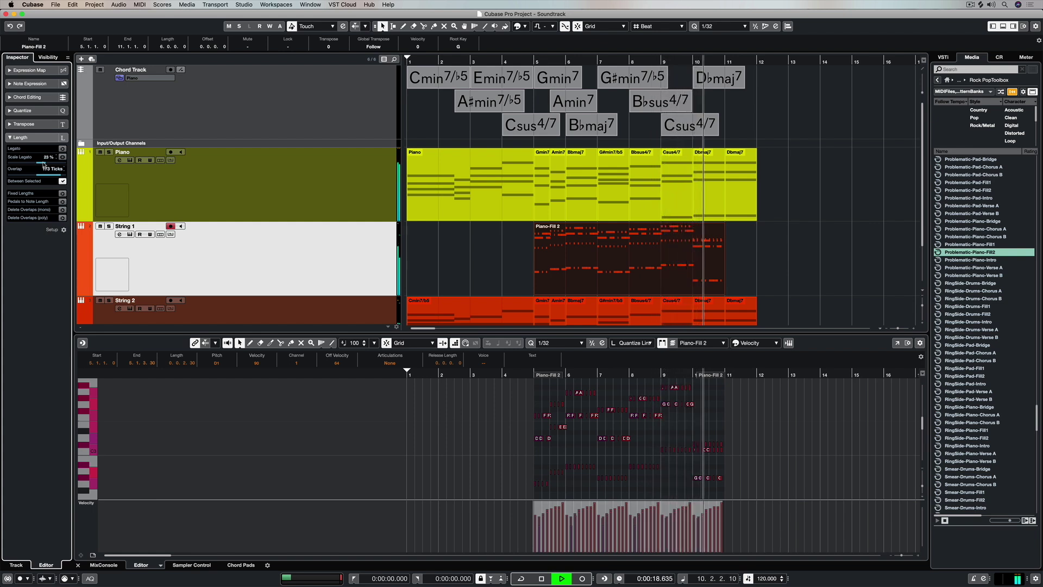
{"action": "mouse_move", "coordinate": [44, 165]}
{"action": "left_mouse_down"}
{"action": "mouse_move", "coordinate": [19, 166]}
{"action": "mouse_move", "coordinate": [44, 163]}
{"action": "left_mouse_up"}
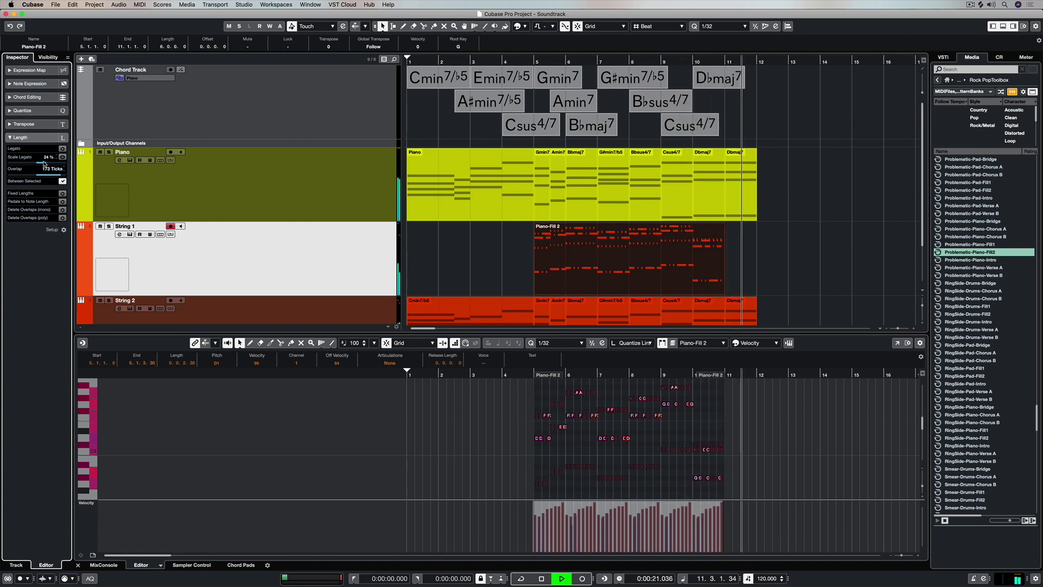
{"action": "key", "text": "space"}
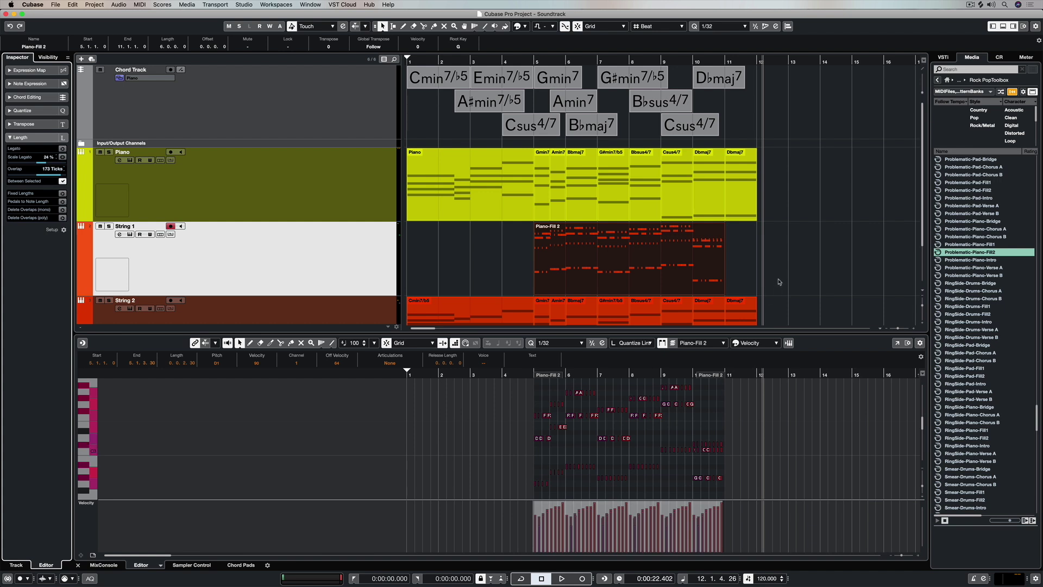
{"action": "key", "text": "Home"}
- Play from the start, reset the MediaBay to its home page, and deselect the Piano-Fill 2 part
{"action": "key", "text": "space"}
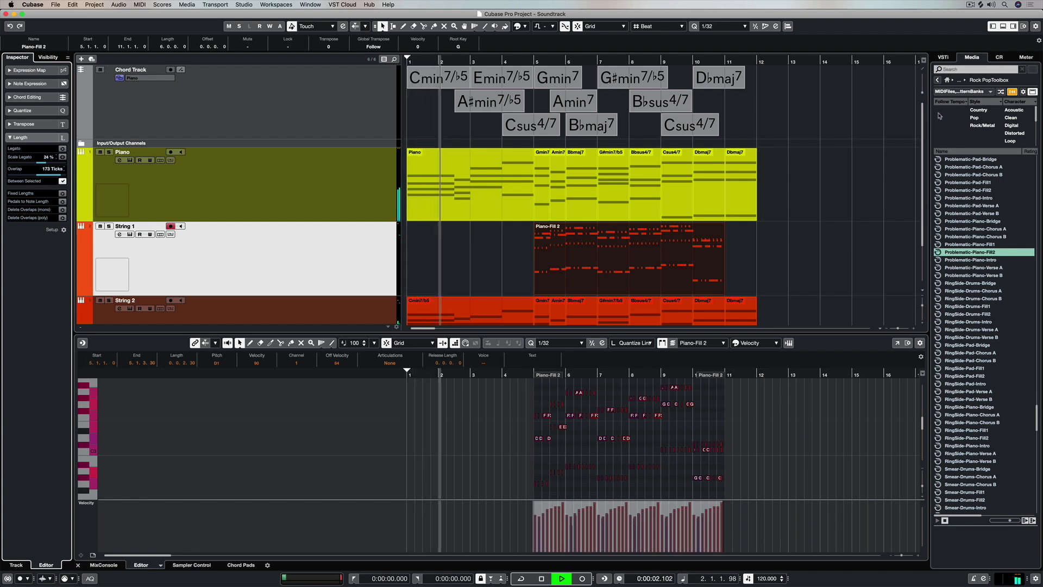
{"action": "left_click", "coordinate": [947, 80]}
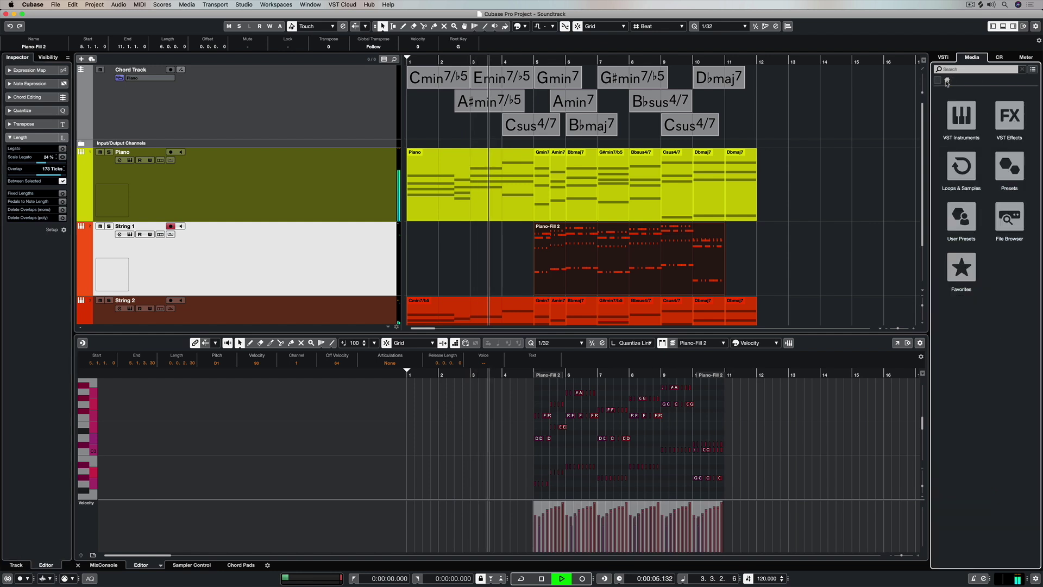
{"action": "left_click", "coordinate": [866, 186]}
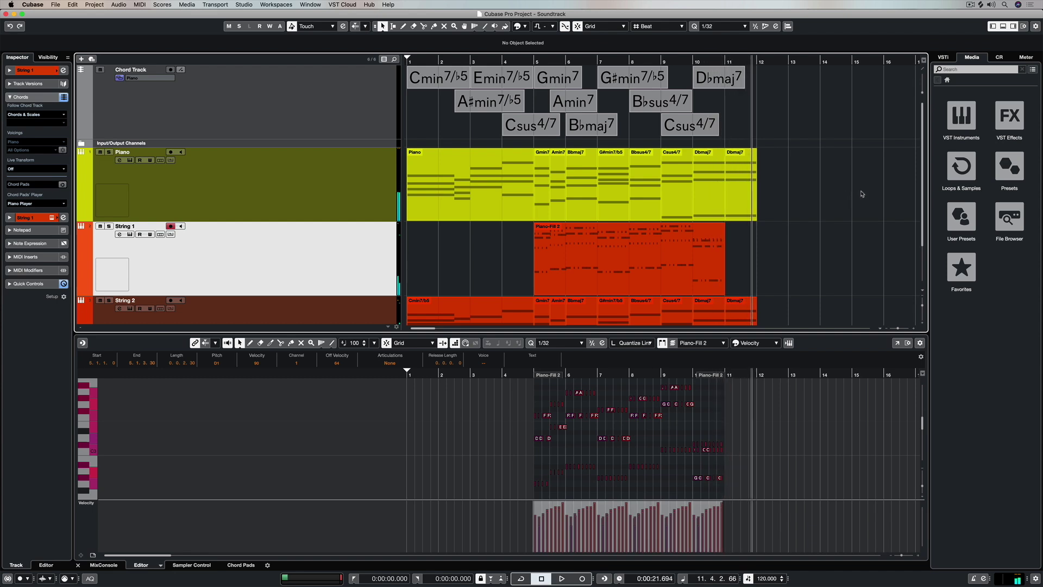
- Open the Caleidoscope library in Loops & Samples and show only Audio Files
{"action": "left_click", "coordinate": [962, 168]}
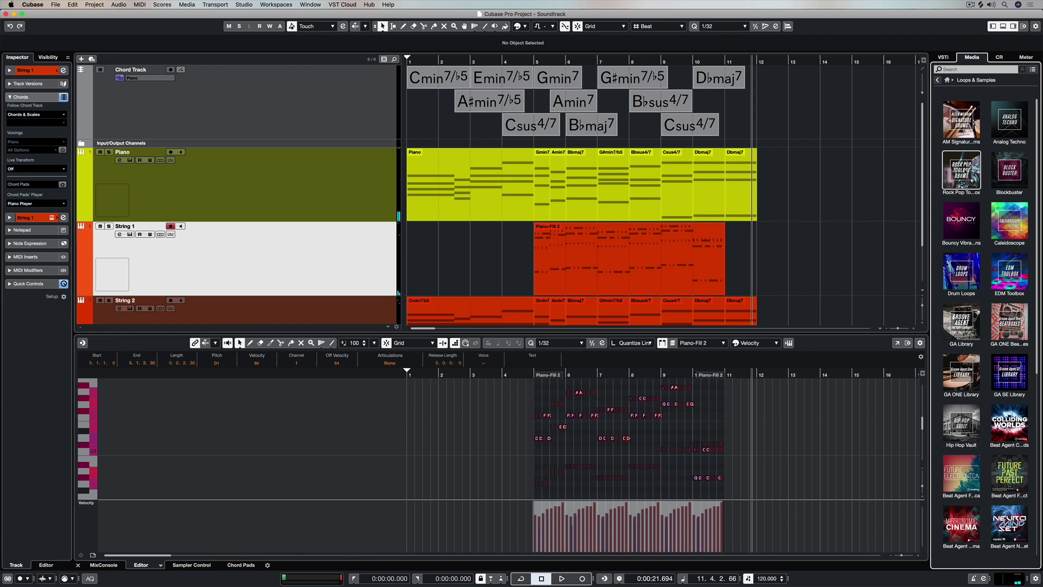
{"action": "left_click", "coordinate": [1009, 221]}
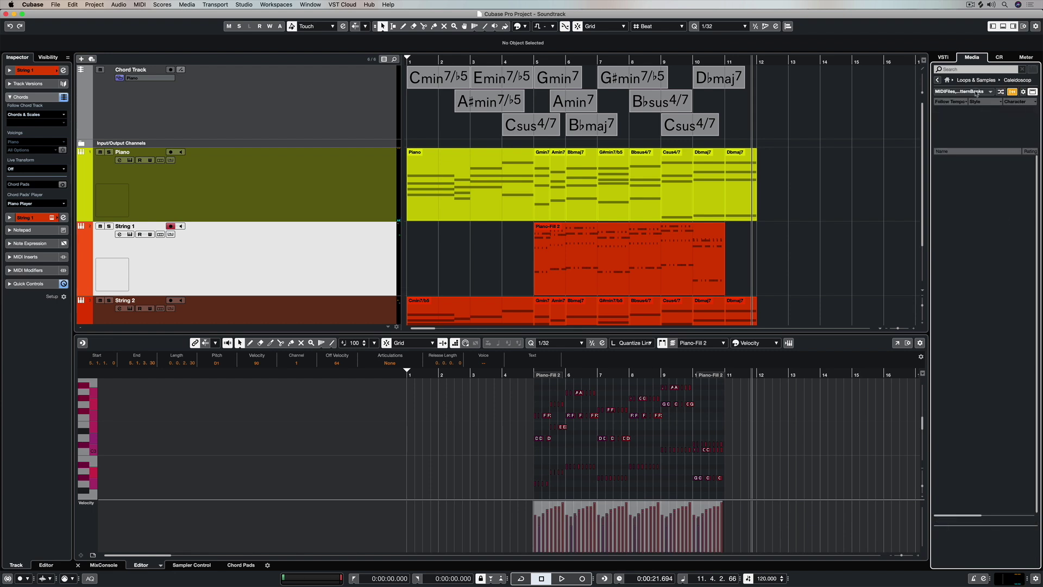
{"action": "left_click", "coordinate": [948, 91]}
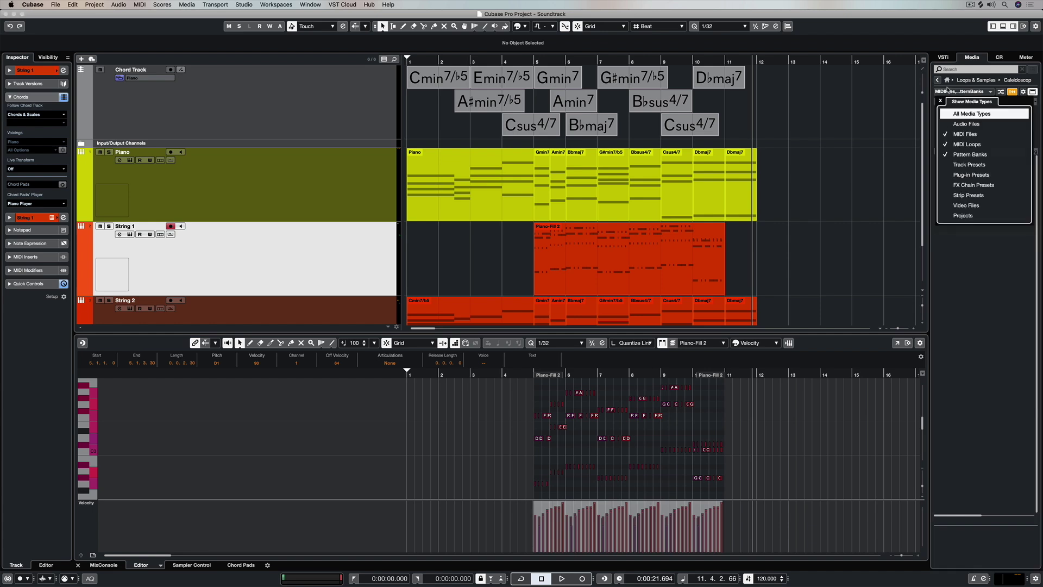
{"action": "left_click", "coordinate": [946, 124]}
{"action": "left_click", "coordinate": [972, 253]}
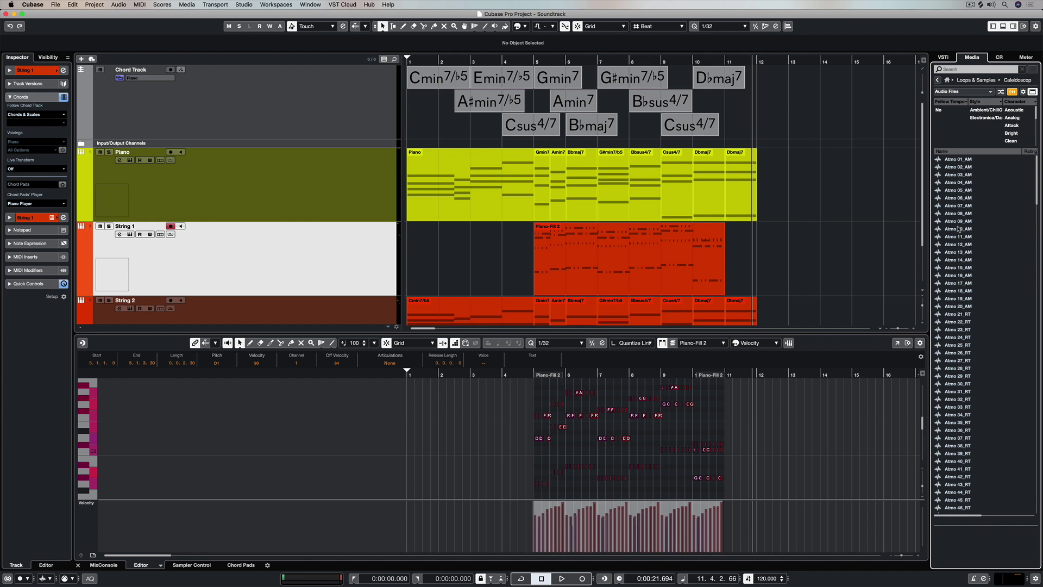
- Select Percussive Hit 03_AM and drop it into the project at bar 11
{"action": "scroll", "coordinate": [953, 245], "scroll_direction": "down", "scroll_amount": 15}
{"action": "left_click", "coordinate": [957, 269]}
{"action": "scroll", "coordinate": [958, 273], "scroll_direction": "down", "scroll_amount": 3}
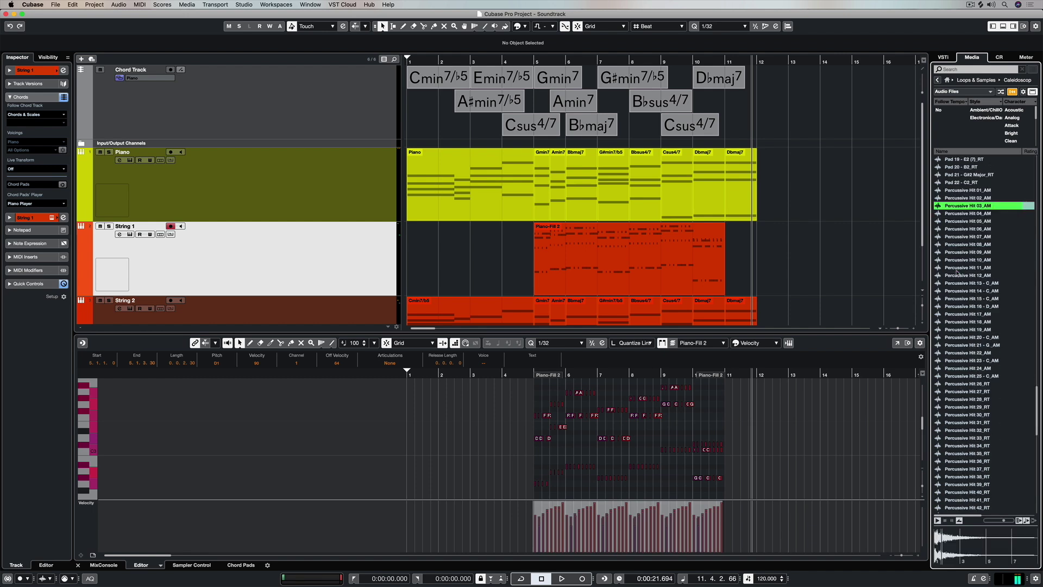
{"action": "scroll", "coordinate": [852, 269], "scroll_direction": "down", "scroll_amount": 3}
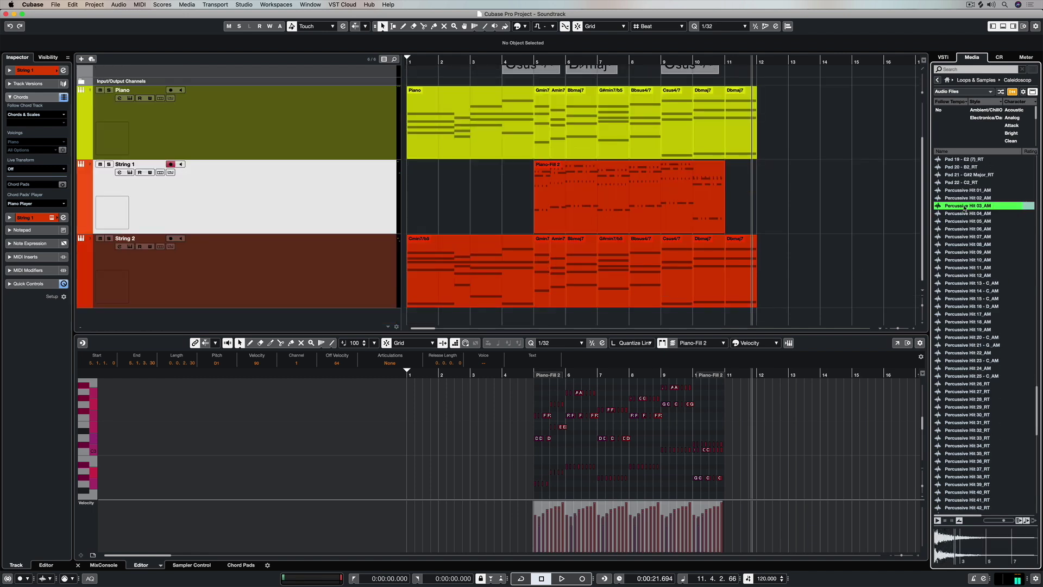
{"action": "scroll", "coordinate": [825, 277], "scroll_direction": "right", "scroll_amount": 1}
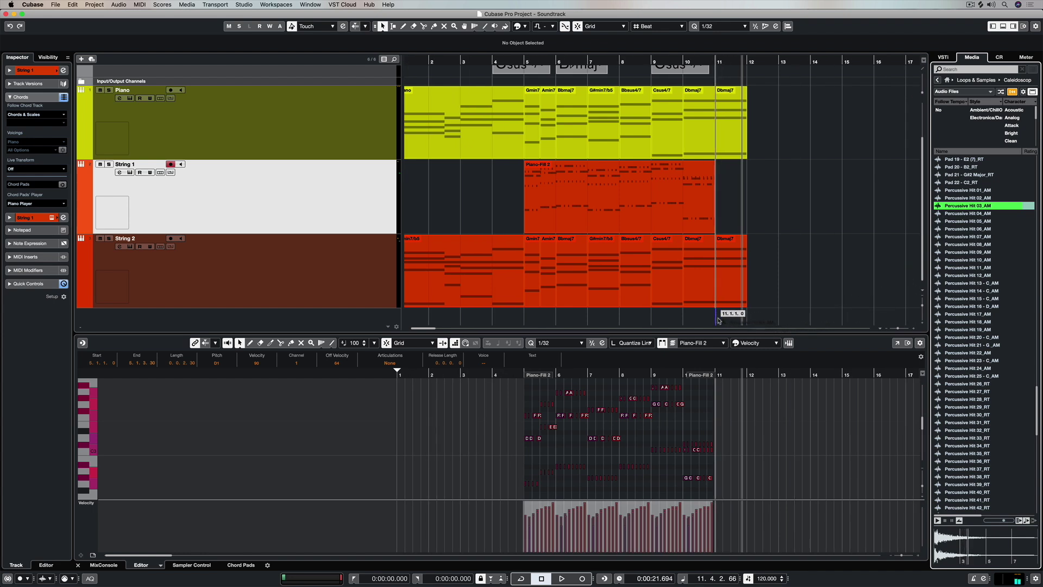
{"action": "left_click_drag", "start_coordinate": [716, 320], "coordinate": [717, 321]}
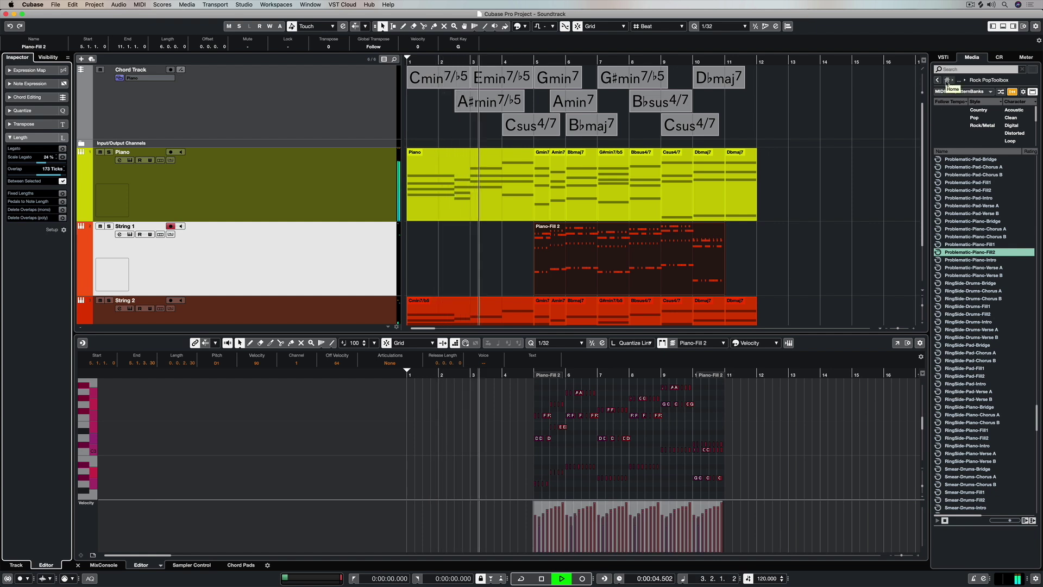
- Return MediaBay to its home page, deselect Piano-Fill 2, and stop playback just before bar 12
{"action": "left_click", "coordinate": [946, 81]}
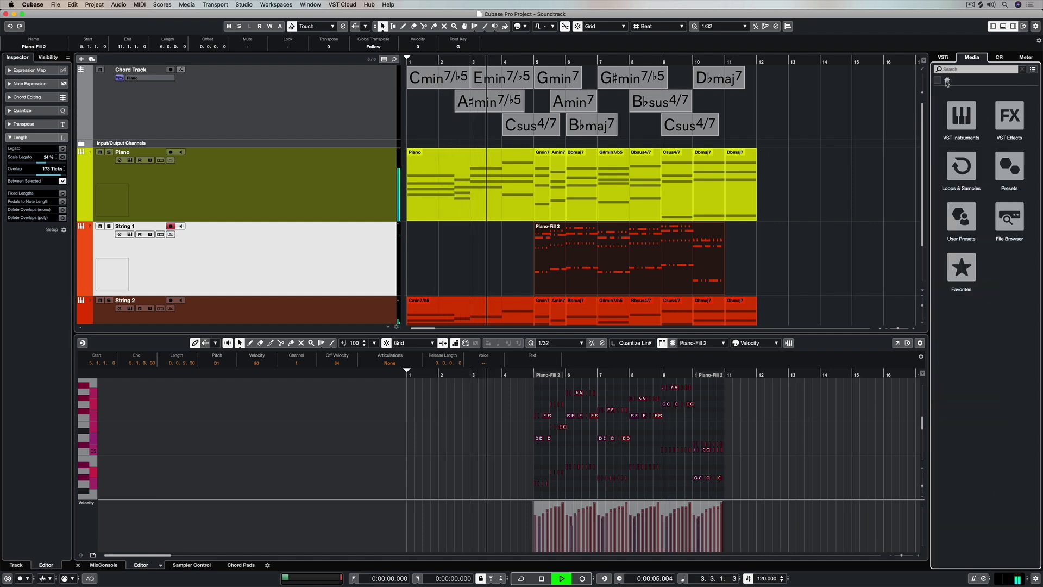
{"action": "left_click", "coordinate": [866, 186]}
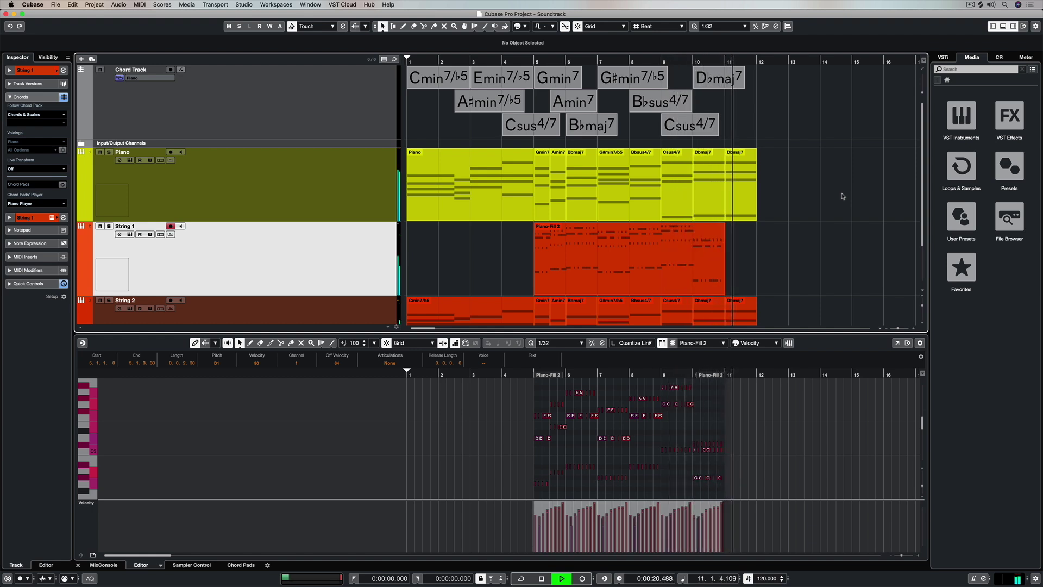
{"action": "key", "text": "space"}
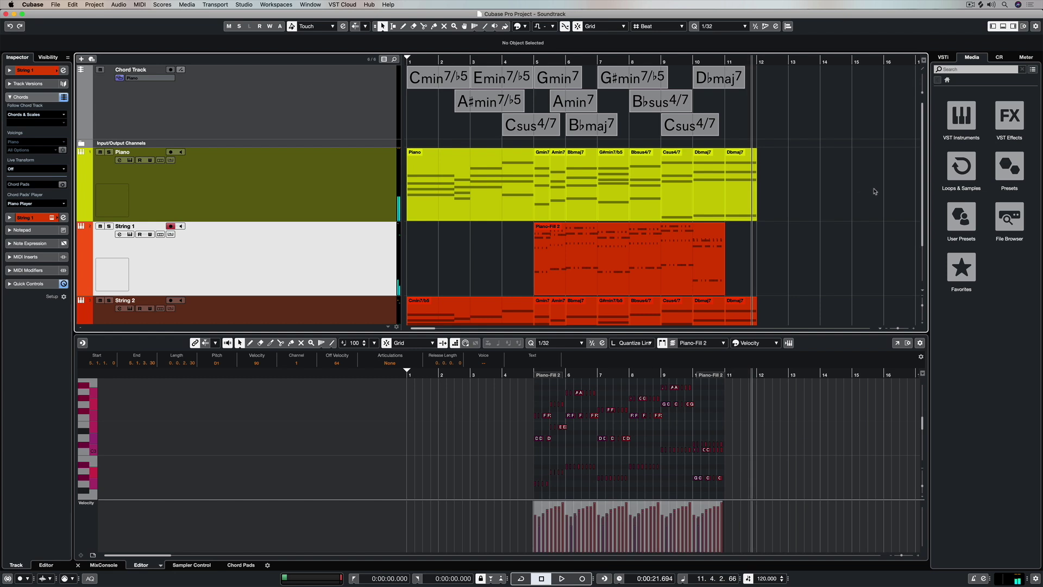